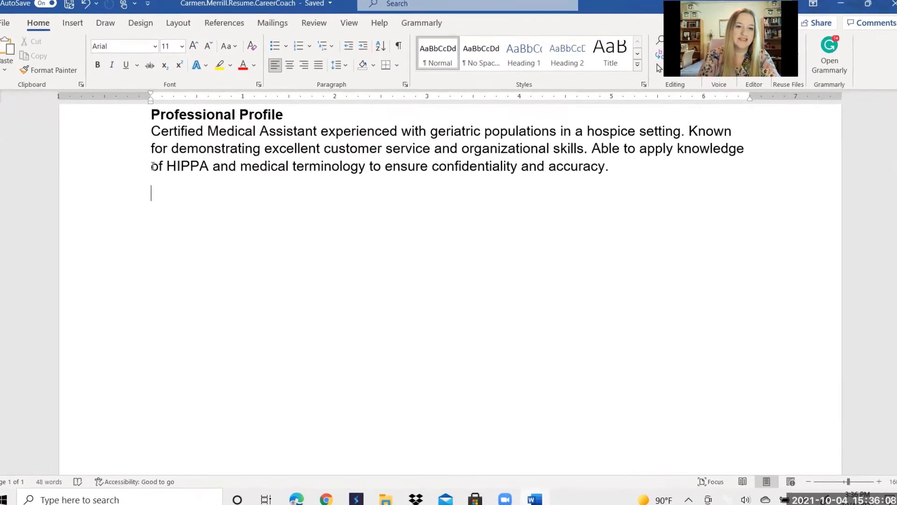
# - Set the spacing after to 0 pt and the line spacing to Single for the end of the profile paragraph and the blank line below
pyautogui.moveTo(152, 166); pyautogui.dragTo(154, 192)
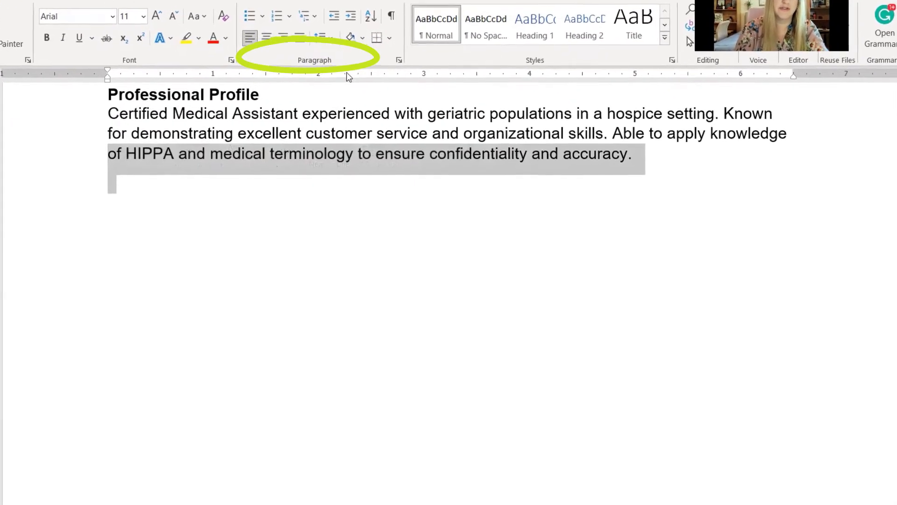
pyautogui.click(399, 60)
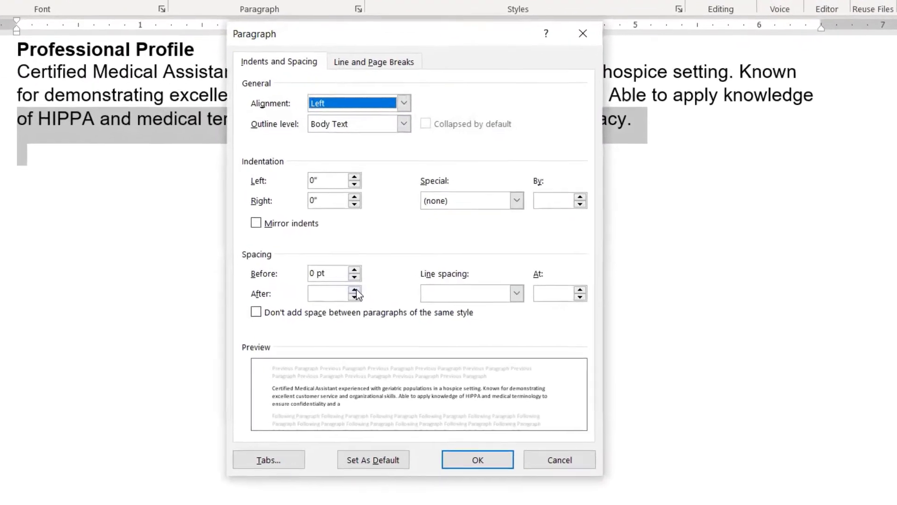
pyautogui.click(355, 291)
pyautogui.click(516, 293)
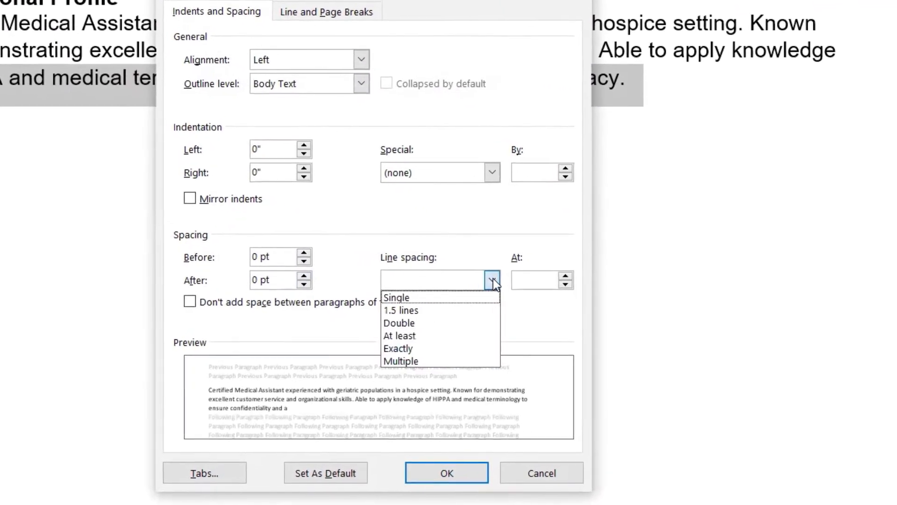
pyautogui.click(468, 298)
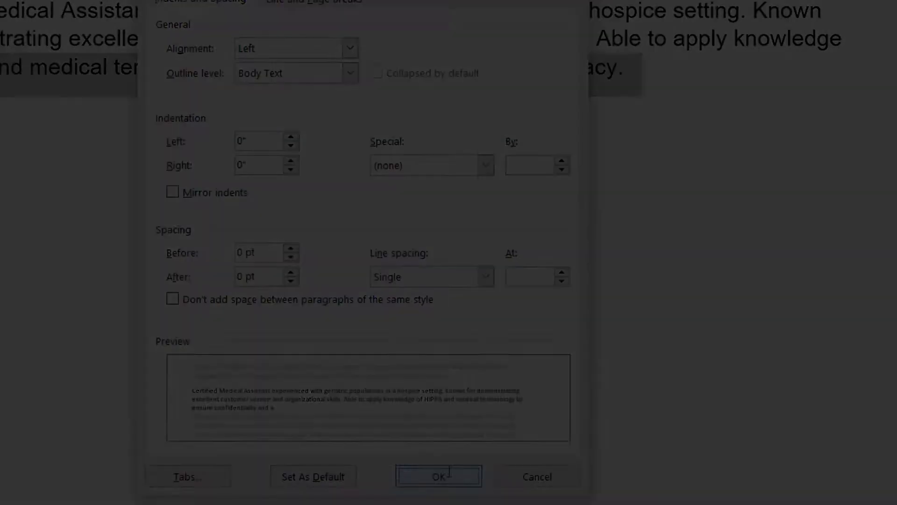
pyautogui.click(449, 475)
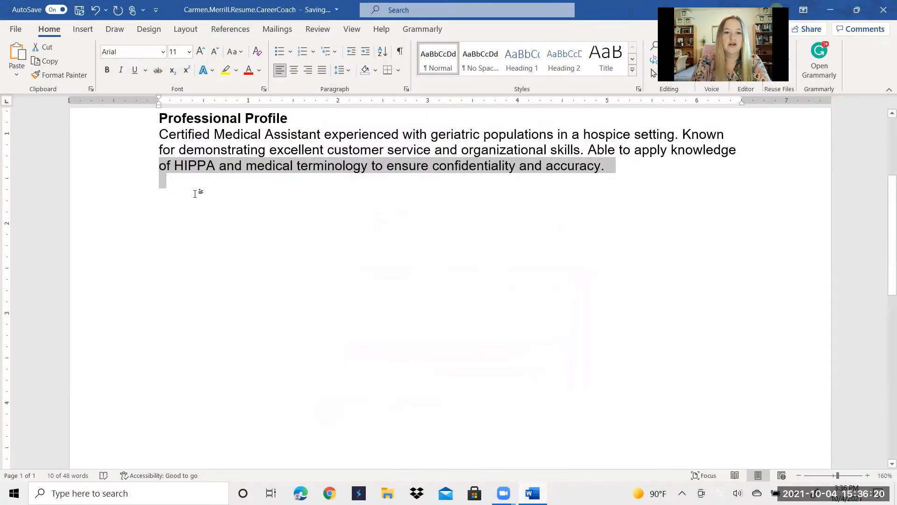
# - Add a bold "Skills" heading below the Professional Profile paragraph, leaving a blank line between them
pyautogui.click(195, 194)
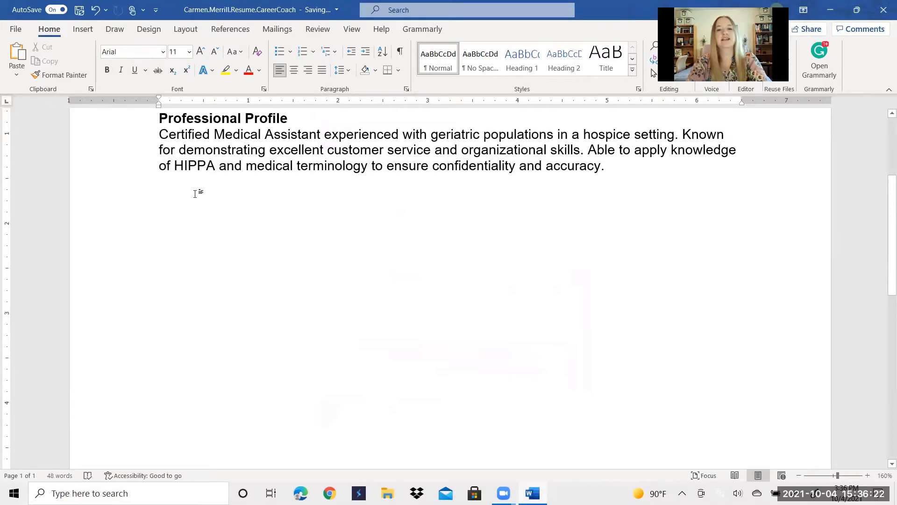
pyautogui.write('Skils')
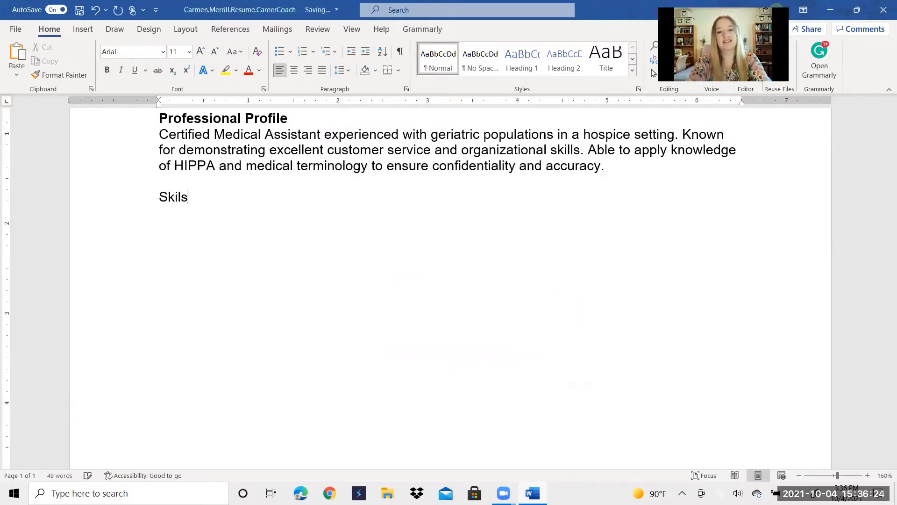
pyautogui.press('BackSpace')
pyautogui.press('BackSpace')
pyautogui.write('ls')
pyautogui.press('BackSpace')
pyautogui.write('ls')
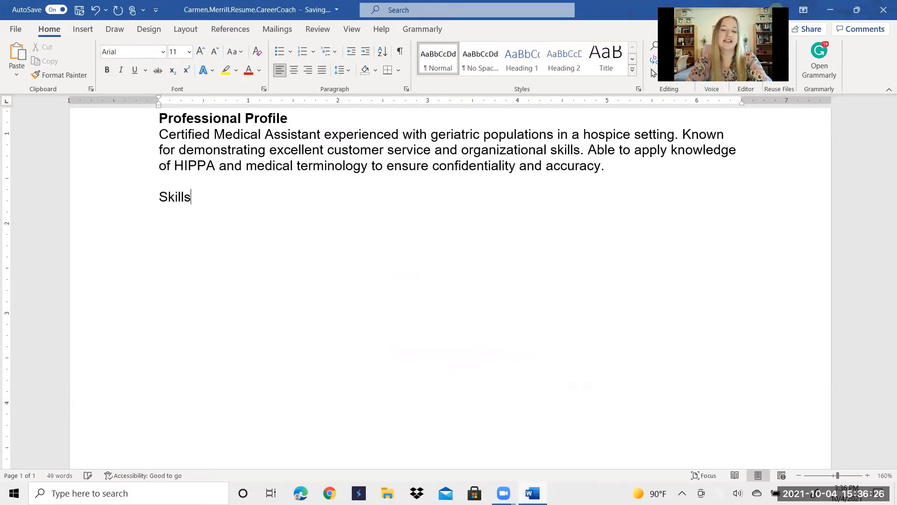
pyautogui.click(156, 201)
pyautogui.hotkey('ctrl', 'b')
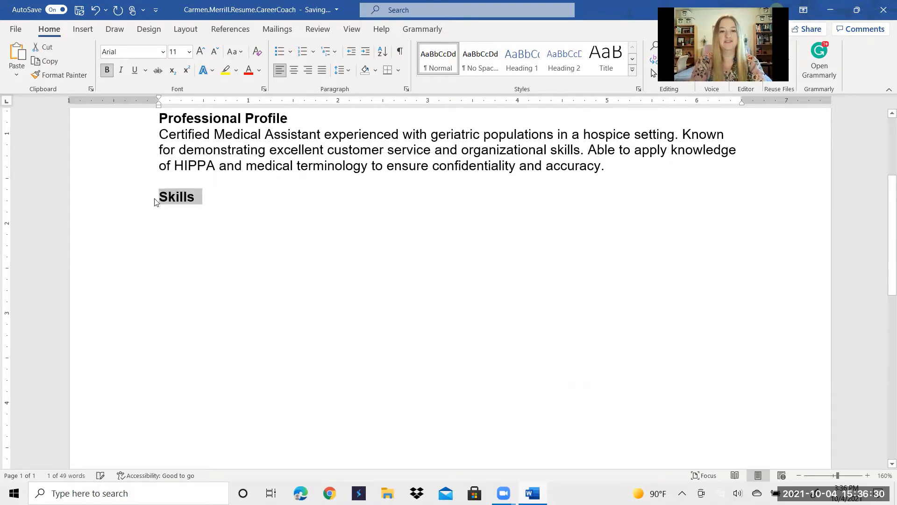
pyautogui.press('Down')
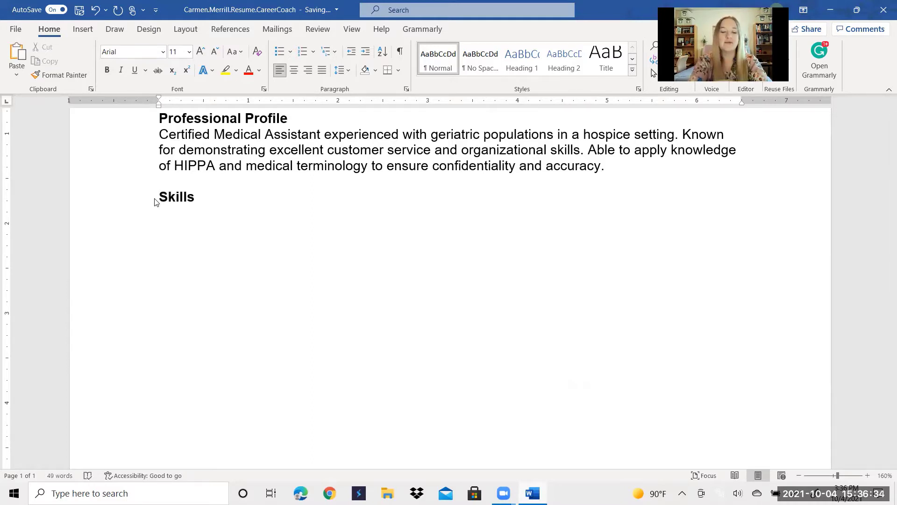
# - Try the wording "Medical Assistant Skills" for the heading by inserting "Medical Assistant" before "Skills"
pyautogui.hotkey('ctrl', 'b')
pyautogui.write('Medical Assi')
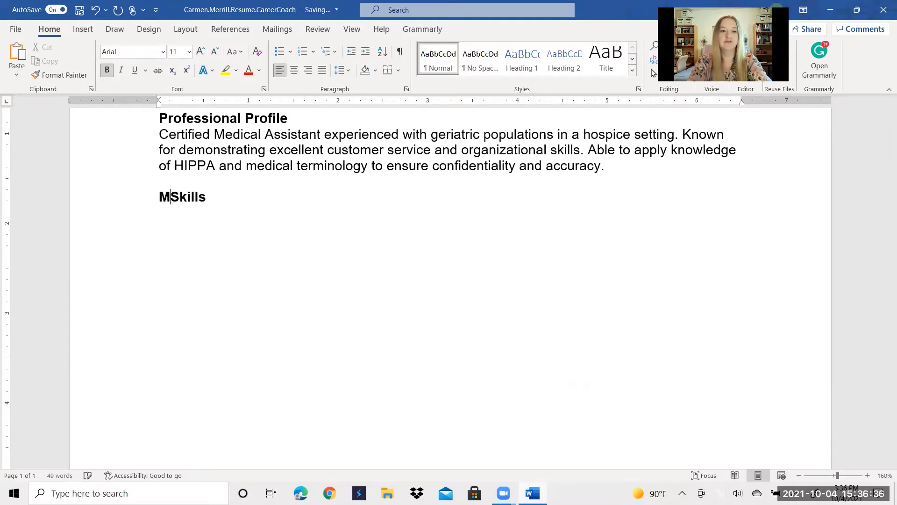
pyautogui.write('stant')
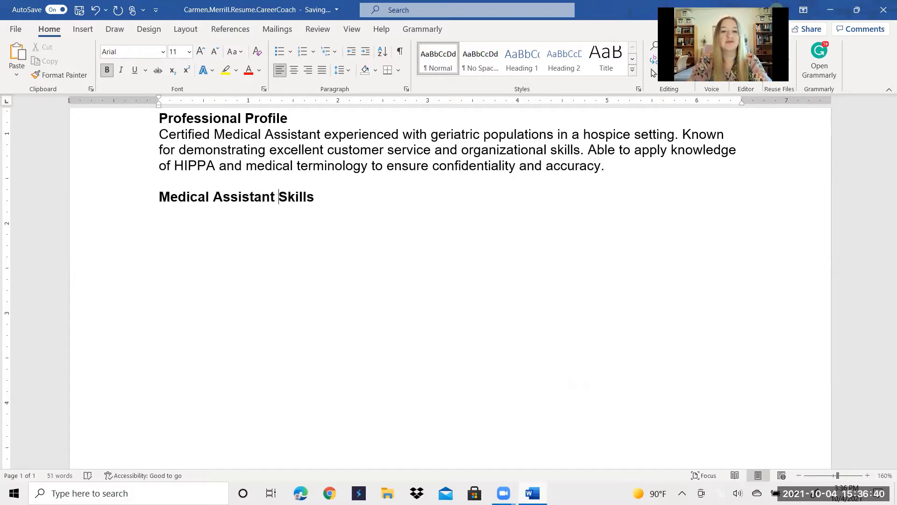
# - Remove "Medical Assistant" from the heading, keeping only the word "Skills"
pyautogui.press('BackSpace')
pyautogui.press('BackSpace')
pyautogui.press('BackSpace')
pyautogui.press('BackSpace')
pyautogui.press('BackSpace')
pyautogui.press('BackSpace')
pyautogui.press('BackSpace')
pyautogui.press('BackSpace')
pyautogui.press('BackSpace')
pyautogui.press('BackSpace')
pyautogui.press('BackSpace')
pyautogui.press('BackSpace')
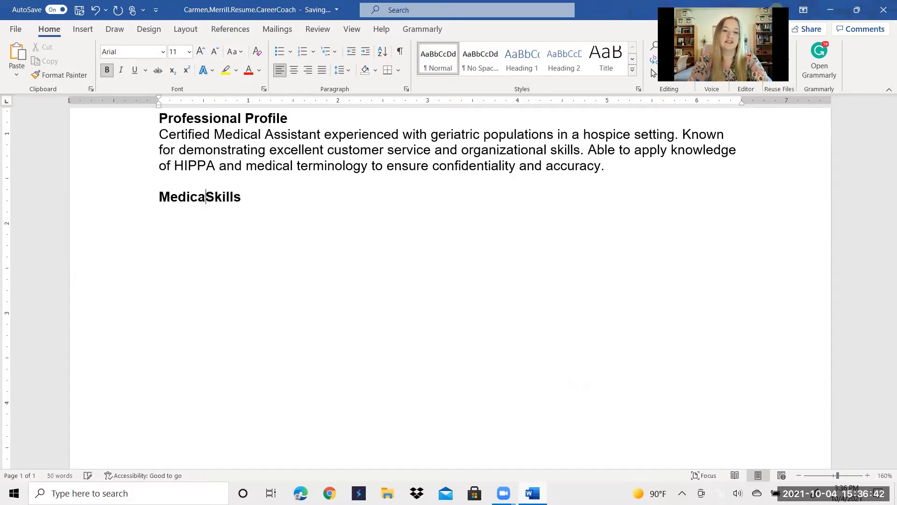
pyautogui.press('BackSpace')
pyautogui.press('BackSpace')
pyautogui.press('BackSpace')
pyautogui.press('BackSpace')
pyautogui.press('BackSpace')
pyautogui.press('BackSpace')
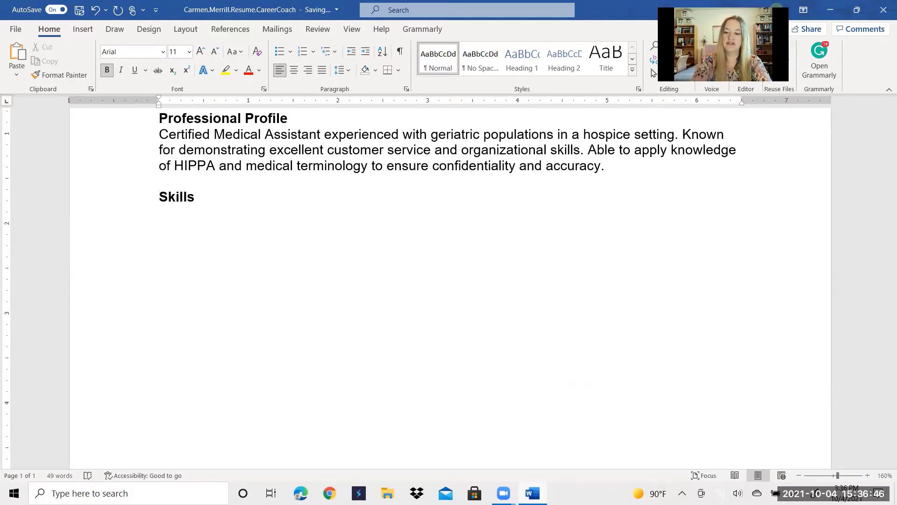
# - Start a new line directly below the Skills heading
pyautogui.press('End')
pyautogui.press('Return')
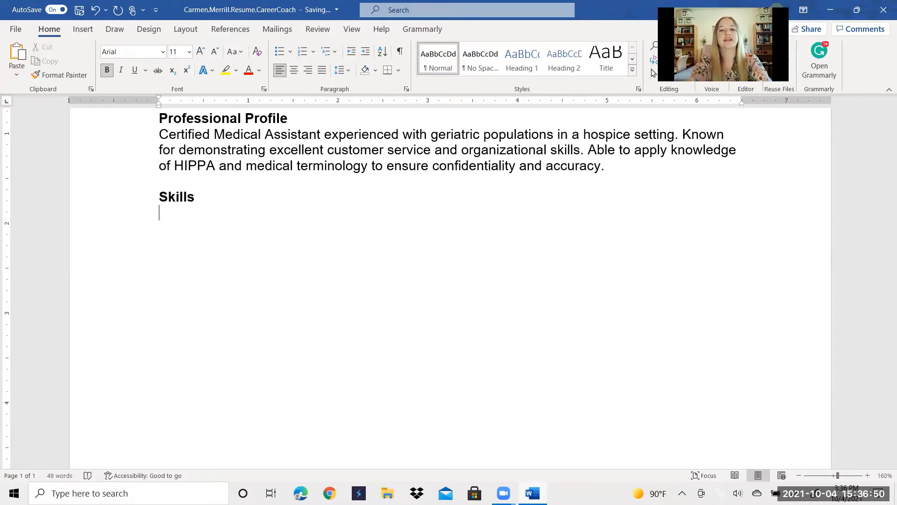
pyautogui.write('Cust')
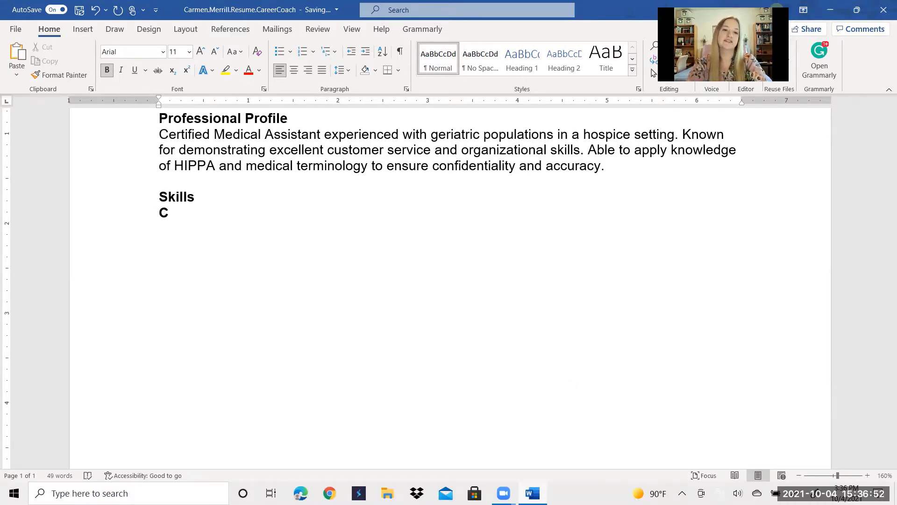
pyautogui.press('BackSpace')
pyautogui.press('BackSpace')
pyautogui.press('BackSpace')
pyautogui.press('BackSpace')
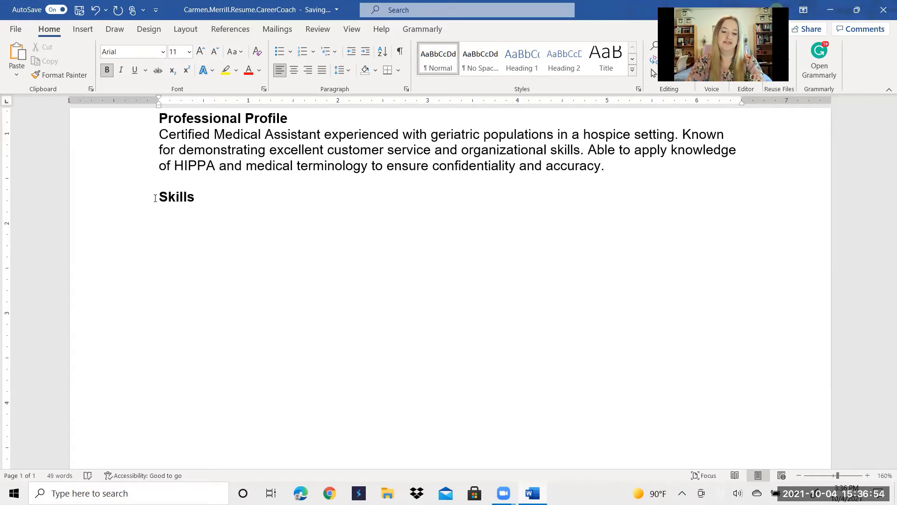
pyautogui.write('Custo')
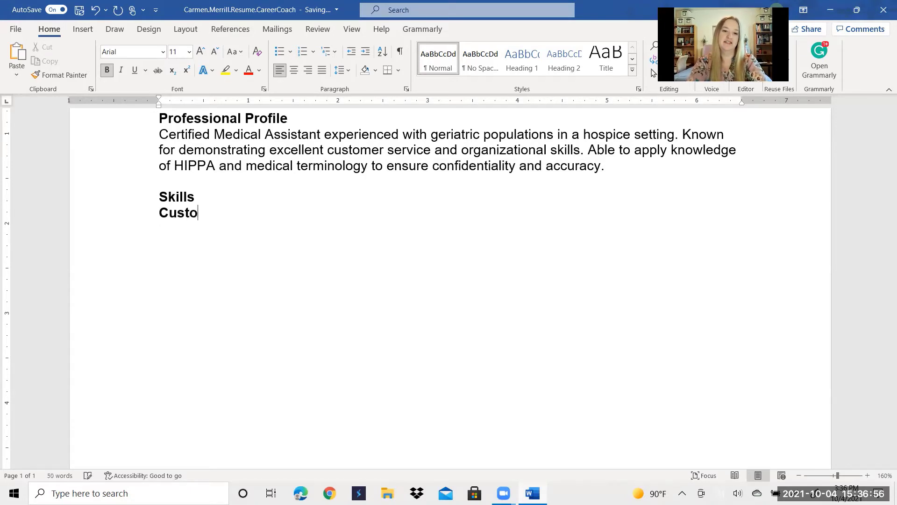
pyautogui.press('BackSpace')
pyautogui.press('BackSpace')
pyautogui.press('BackSpace')
pyautogui.press('BackSpace')
pyautogui.press('BackSpace')
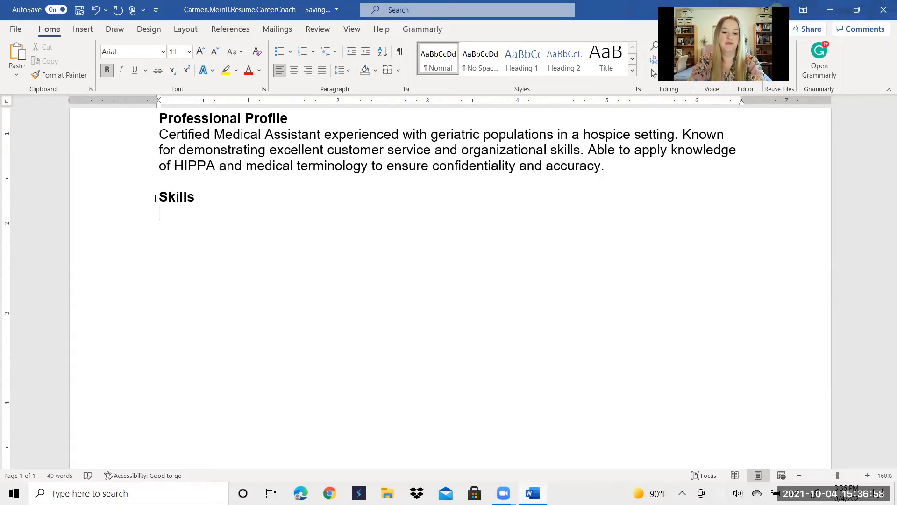
# - Enter "Customer Service" in regular, non-bold text as the first entry under the Skills heading
pyautogui.hotkey('ctrl', 'b')
pyautogui.write('Cust')
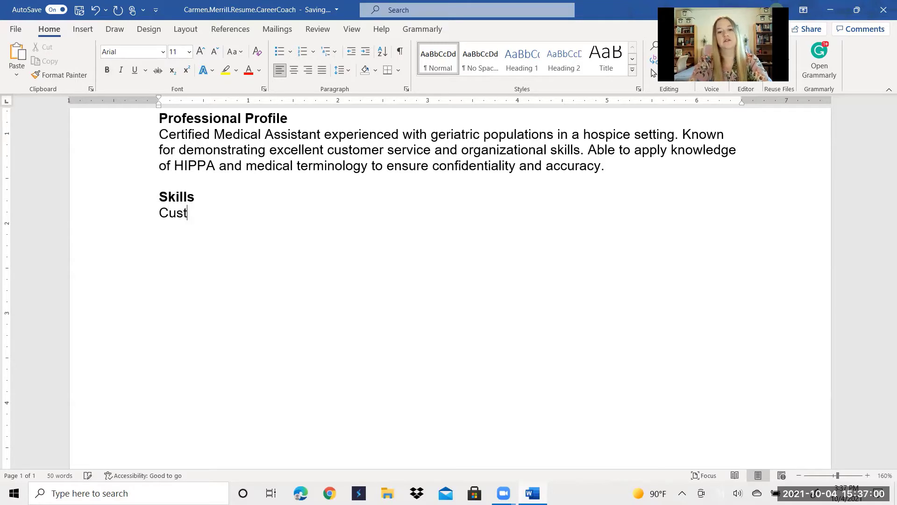
pyautogui.write('omer SEr')
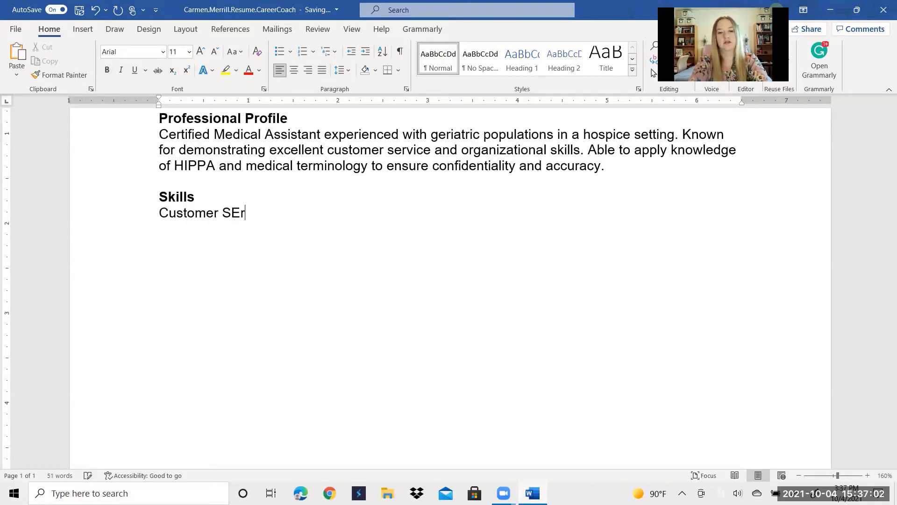
pyautogui.press('BackSpace')
pyautogui.press('BackSpace')
pyautogui.write('erci')
pyautogui.press('BackSpace')
pyautogui.write('vice')
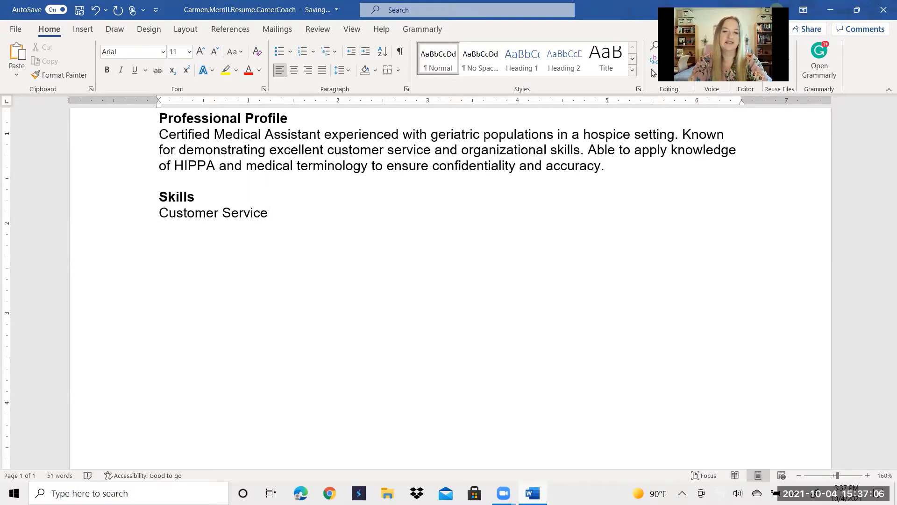
# - Add "Patience and Compassion" on its own line below Customer Service and start another line
pyautogui.press('Return')
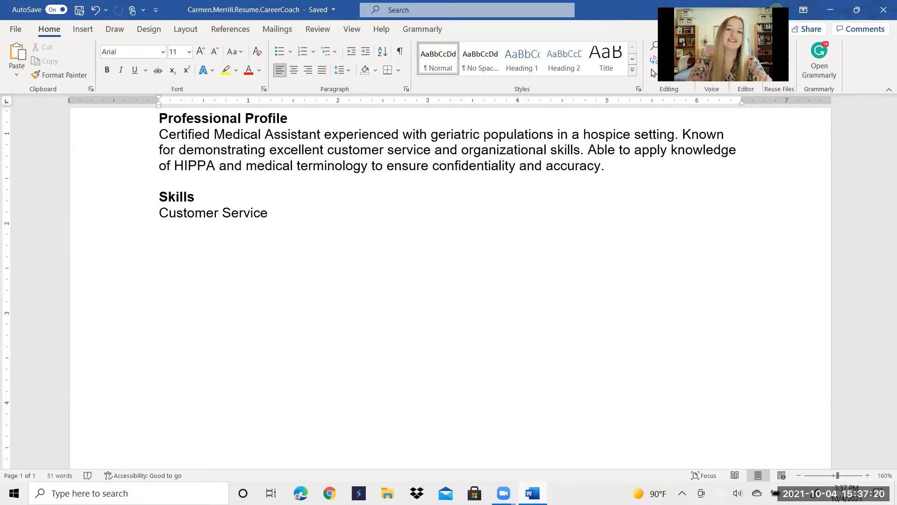
pyautogui.press('Return')
pyautogui.write('Patience')
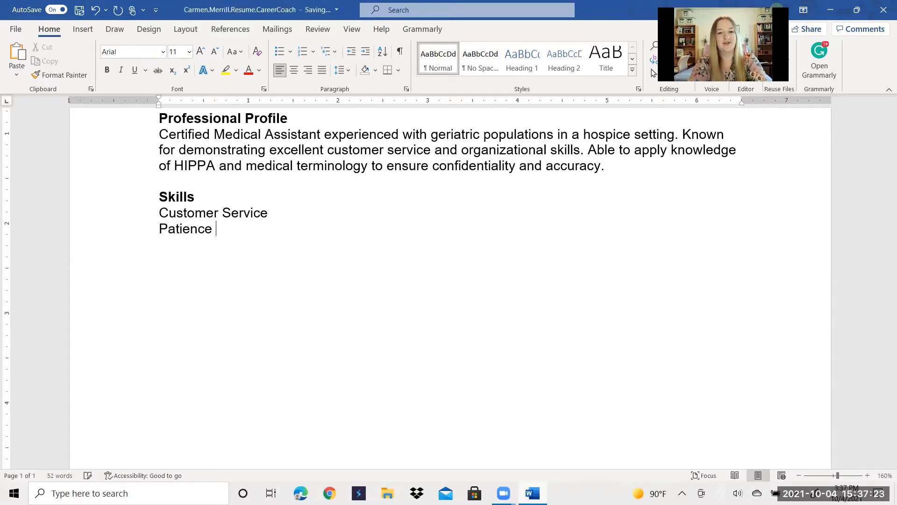
pyautogui.press('BackSpace')
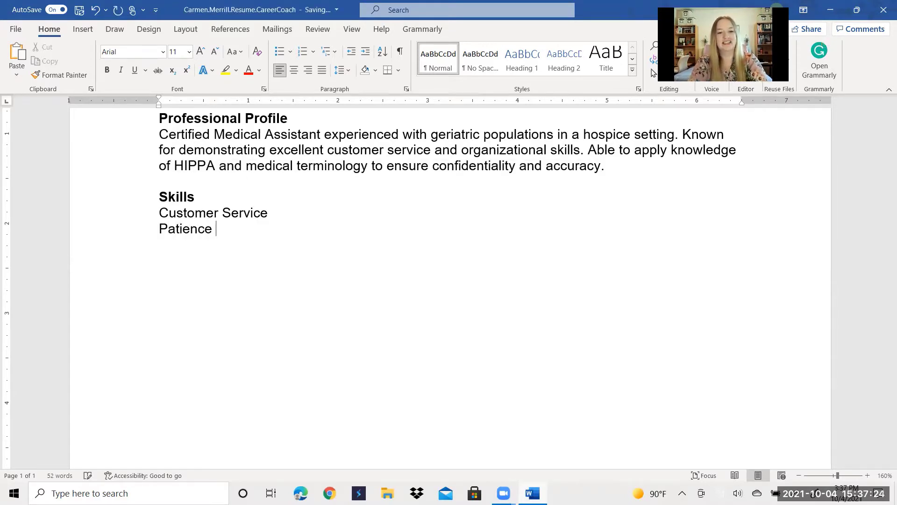
pyautogui.write('and Compa')
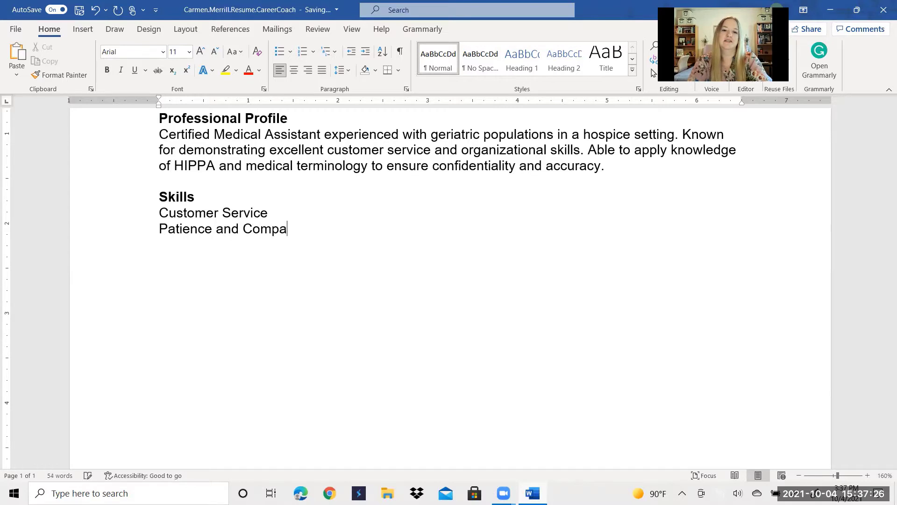
pyautogui.write('ssion')
pyautogui.press('Return')
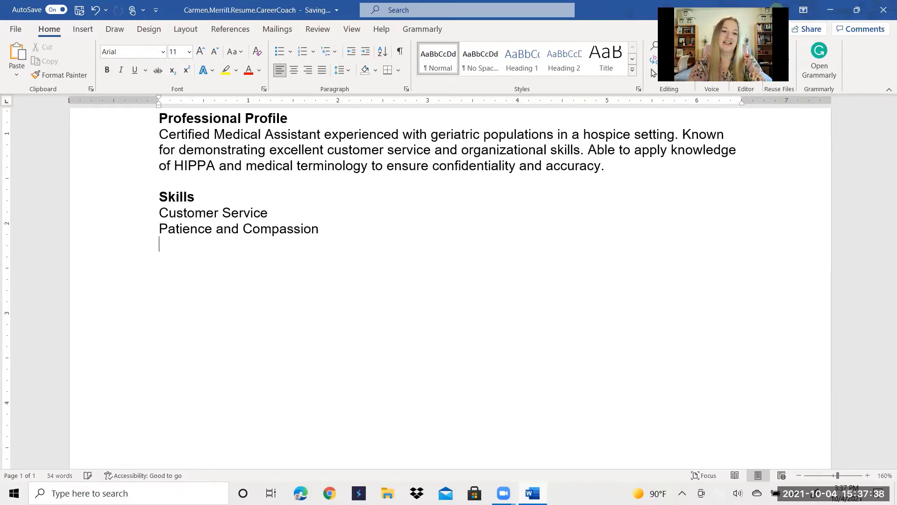
# - Add "CPR Certified" and "AED Certified" as separate lines at the end of the skills list
pyautogui.write('CPR ')
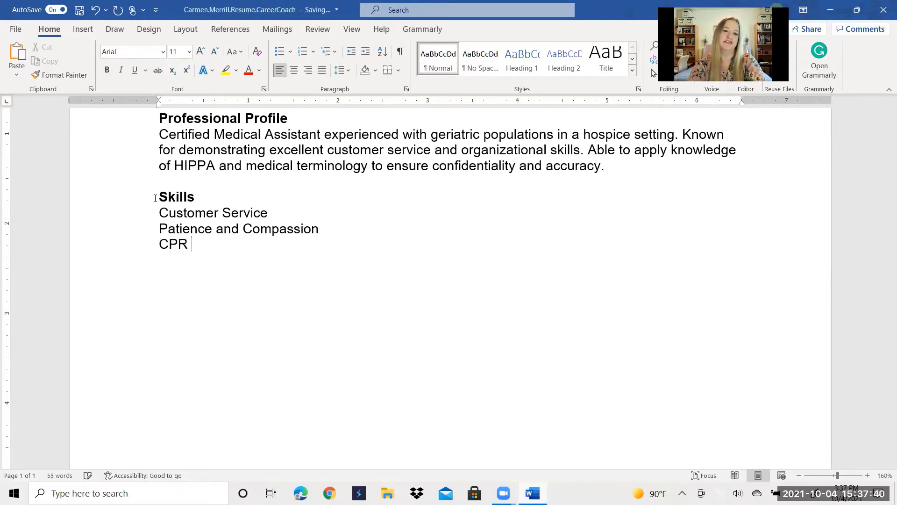
pyautogui.write('Certifie')
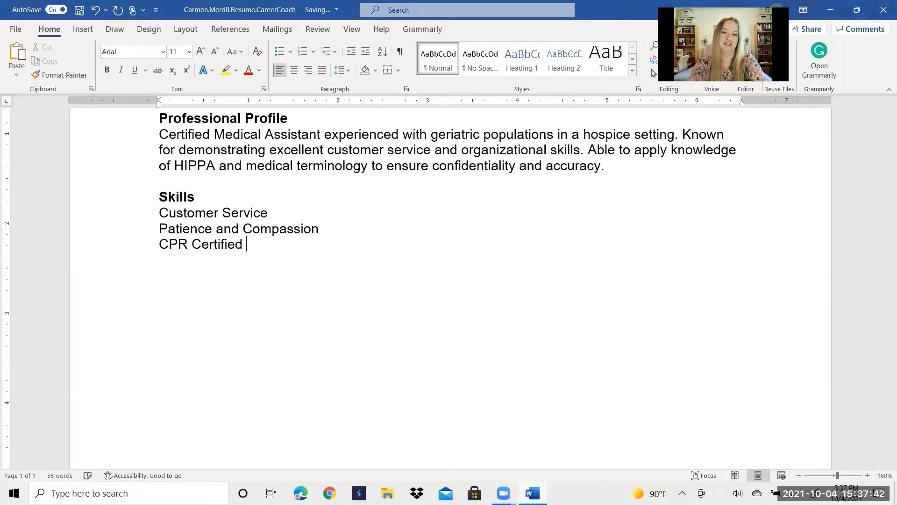
pyautogui.write('d')
pyautogui.press('Return')
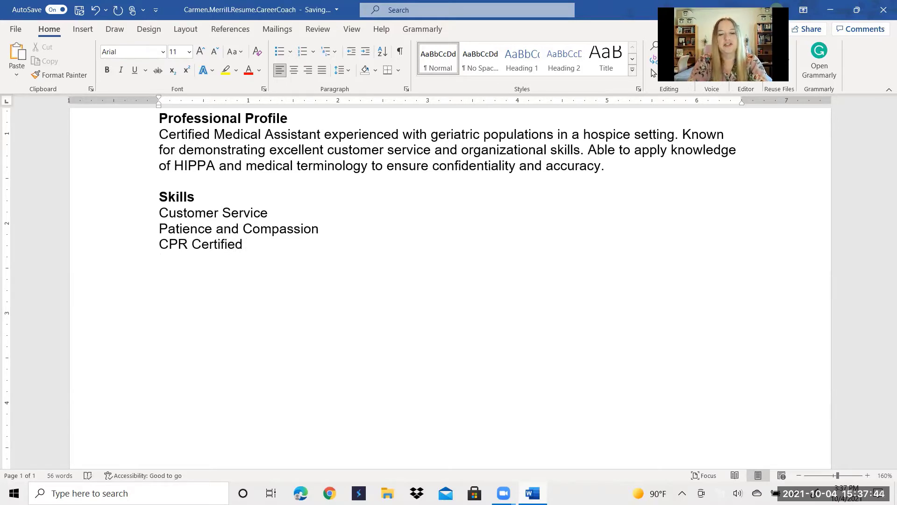
pyautogui.write('AED Certified')
pyautogui.press('Return')
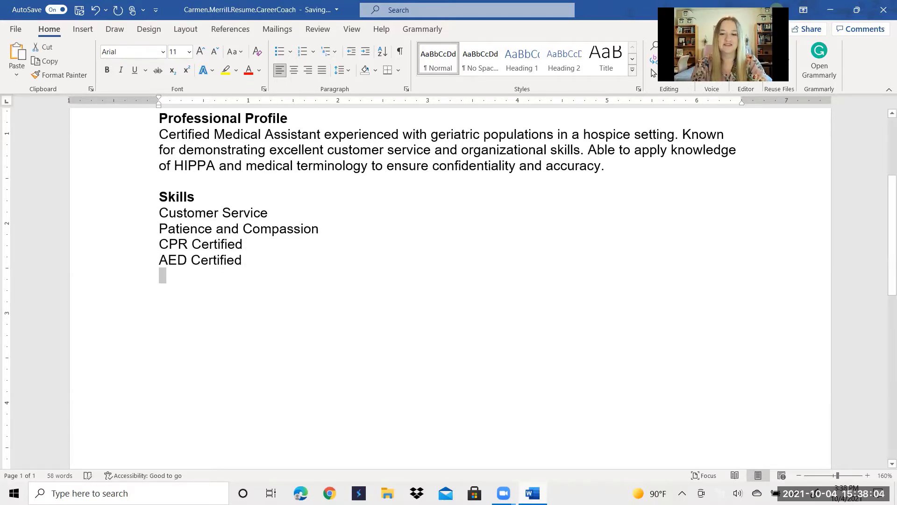
# - Switch to Chrome and search Google for "medical assistant skills"
pyautogui.click(330, 493)
pyautogui.write('medical assist')
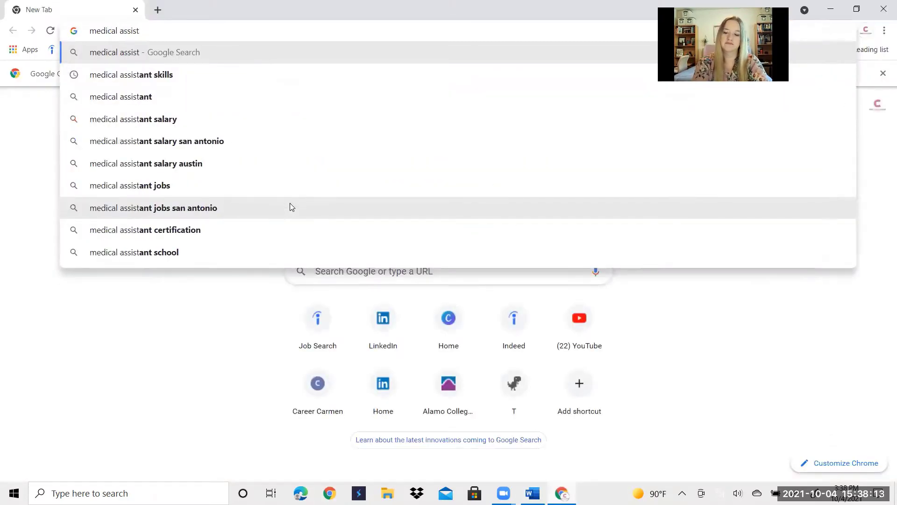
pyautogui.press('Down')
pyautogui.press('Return')
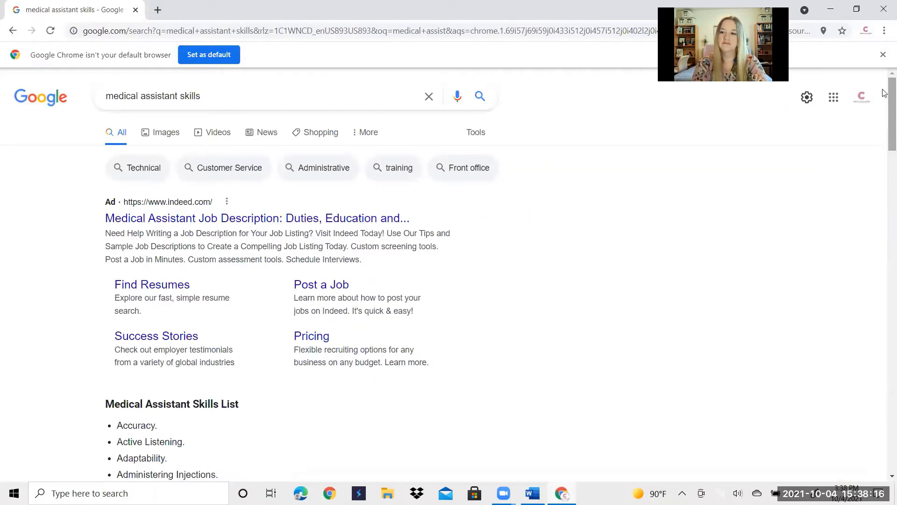
# - Open the full Medical Assistant Skills List from the search results, and return to the resume in Word
pyautogui.scroll(-5, 531, 172)
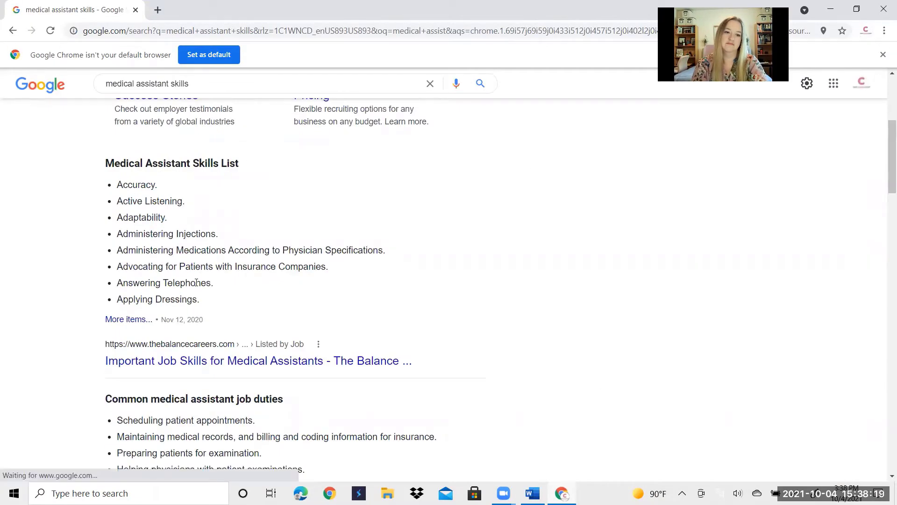
pyautogui.click(133, 319)
pyautogui.click(836, 12)
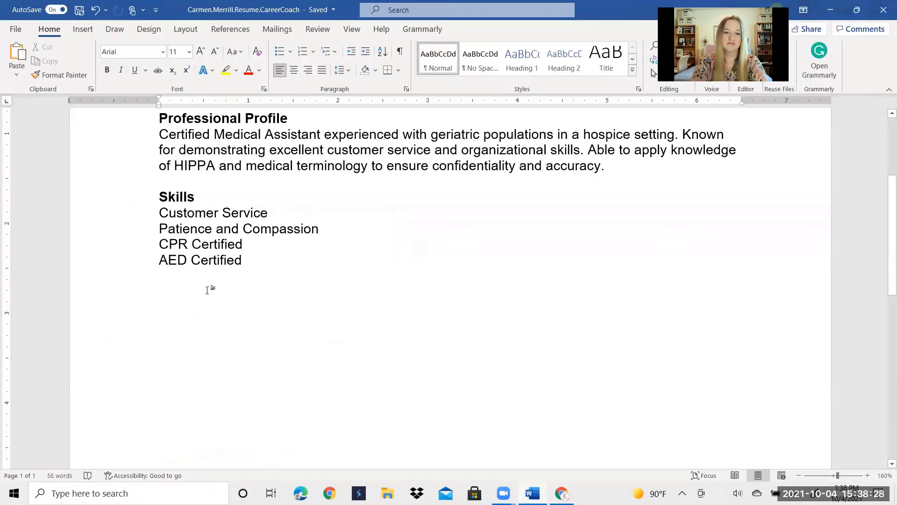
# - Add "Scheduling" and "Microsoft Word" as separate lines at the end of the skills list
pyautogui.click(177, 277)
pyautogui.write('Scheduling')
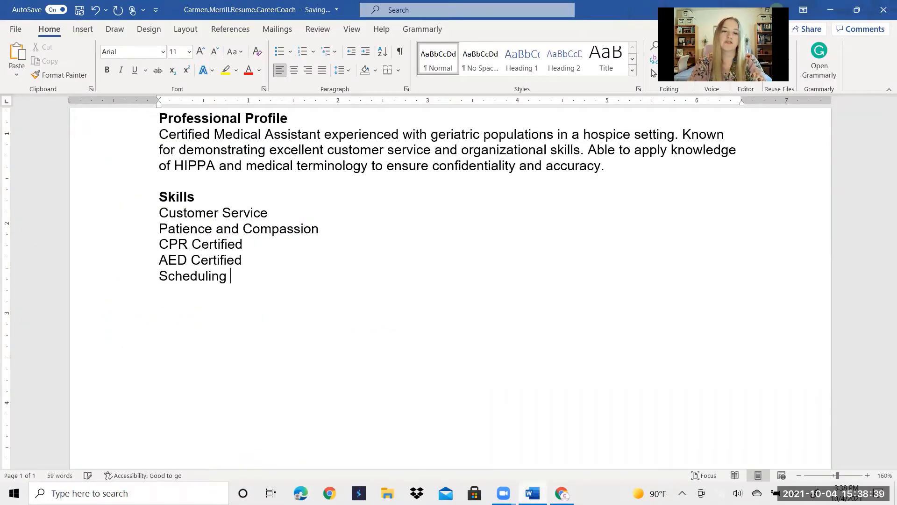
pyautogui.press('Return')
pyautogui.write('Micor')
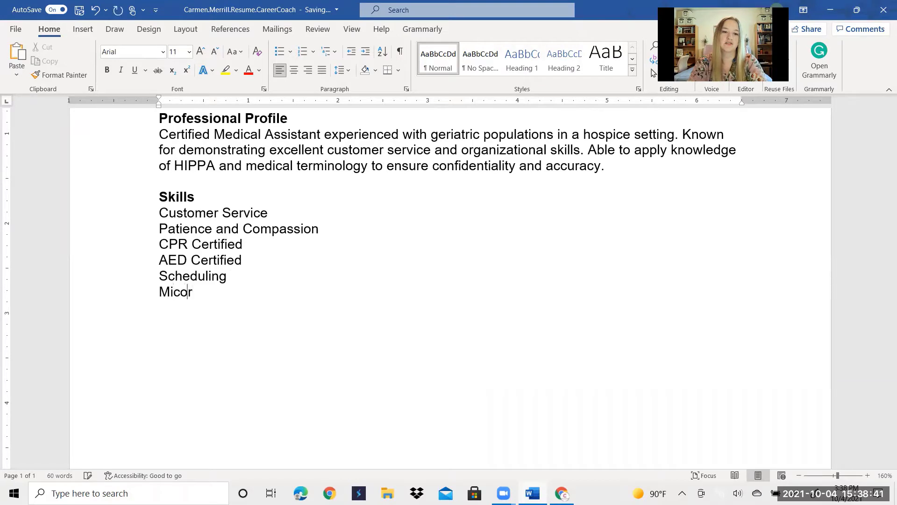
pyautogui.press('BackSpace')
pyautogui.press('BackSpace')
pyautogui.write('r')
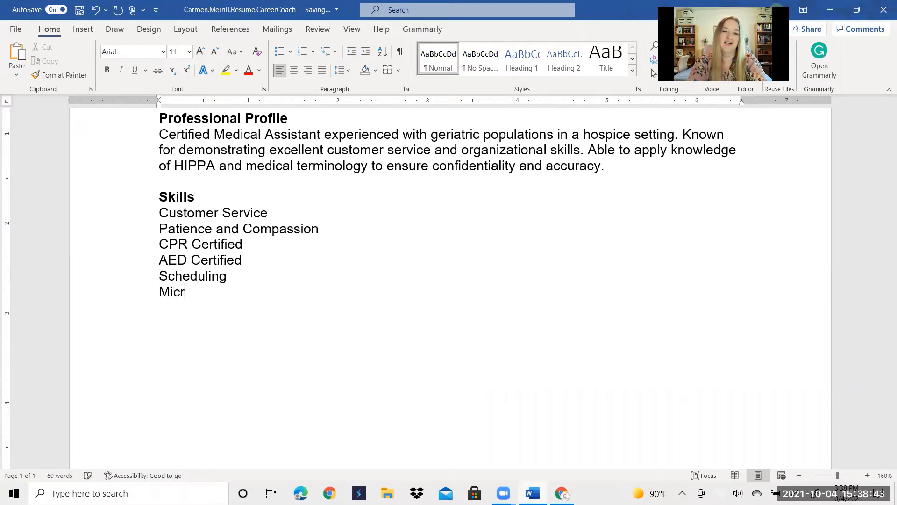
pyautogui.write('osoft Wo')
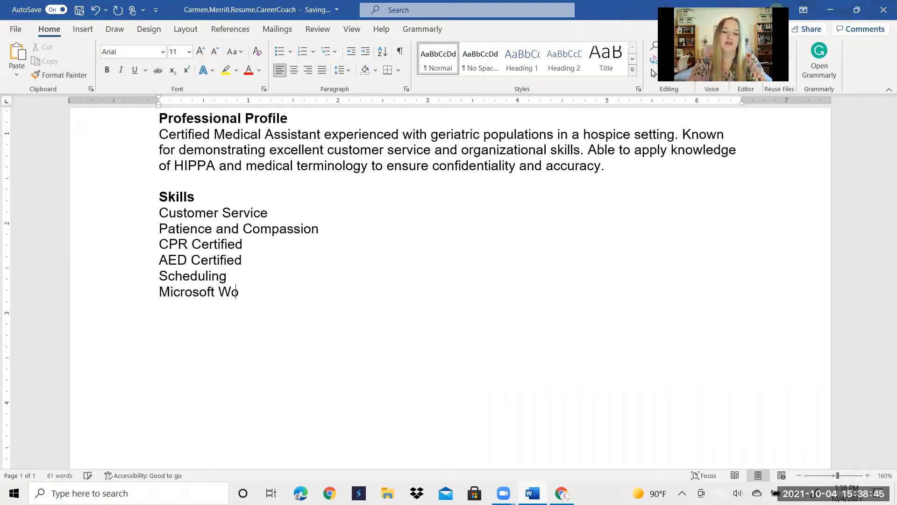
pyautogui.write('rd')
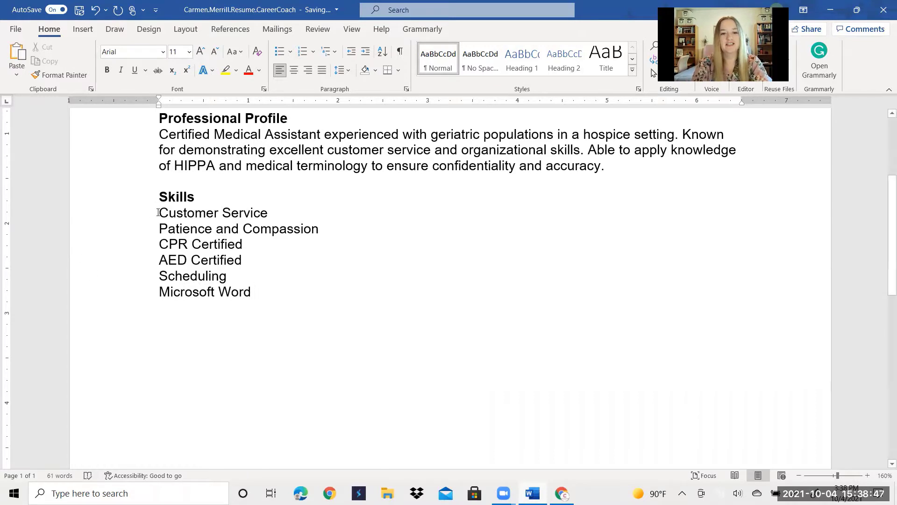
# - Arrange the six skills from Customer Service to Microsoft Word in three columns
pyautogui.moveTo(158, 213); pyautogui.dragTo(288, 294)
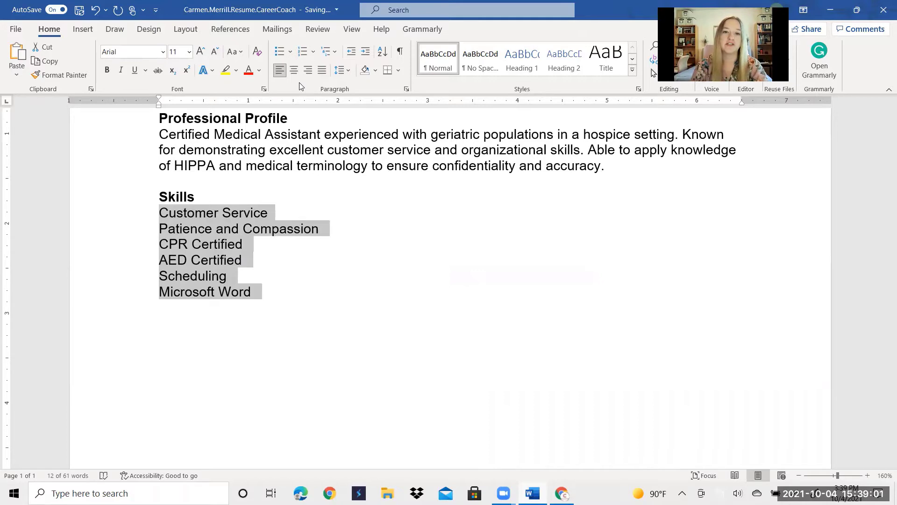
pyautogui.click(407, 88)
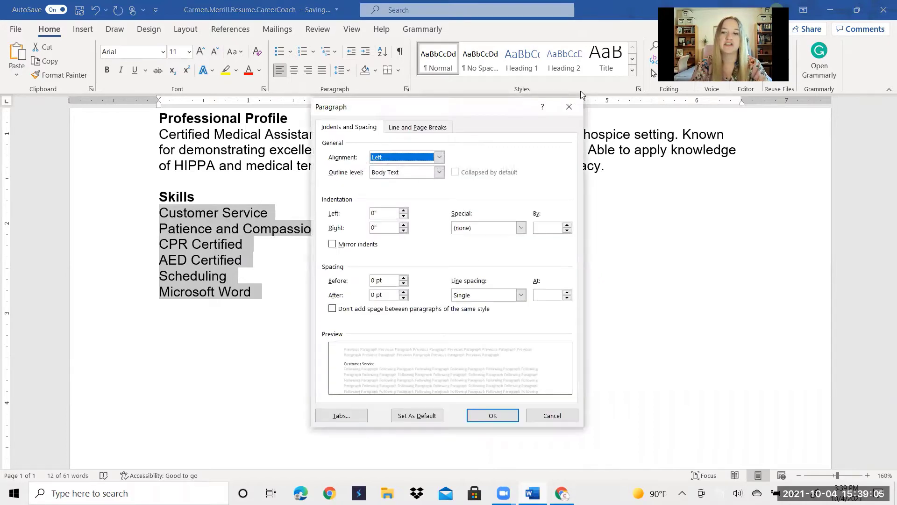
pyautogui.click(571, 107)
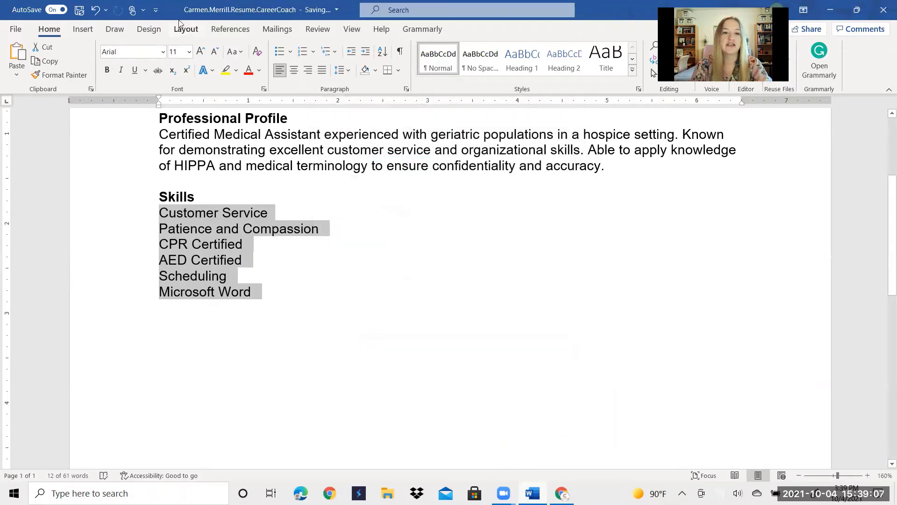
pyautogui.click(189, 30)
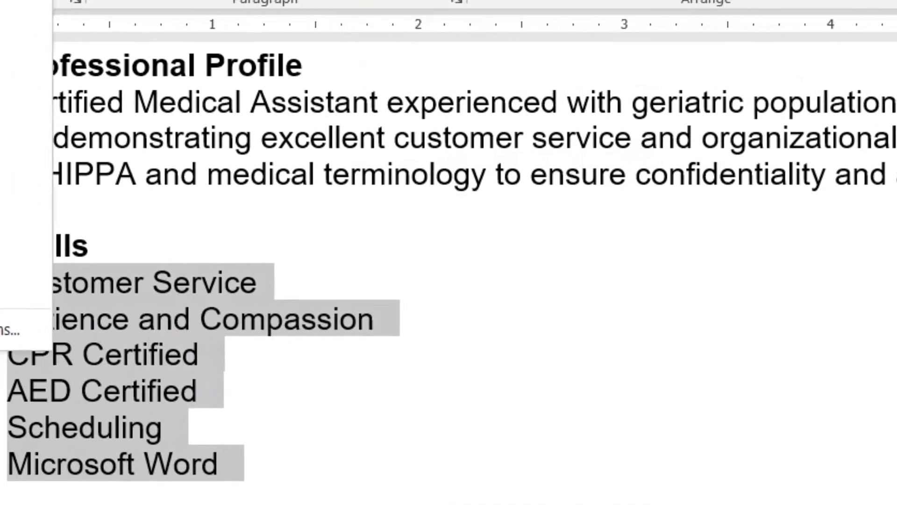
pyautogui.click(82, 57)
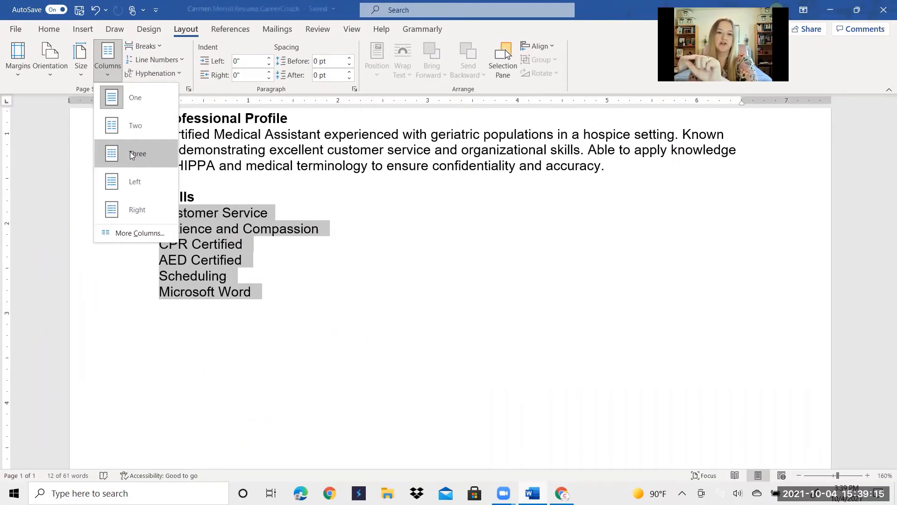
pyautogui.click(130, 151)
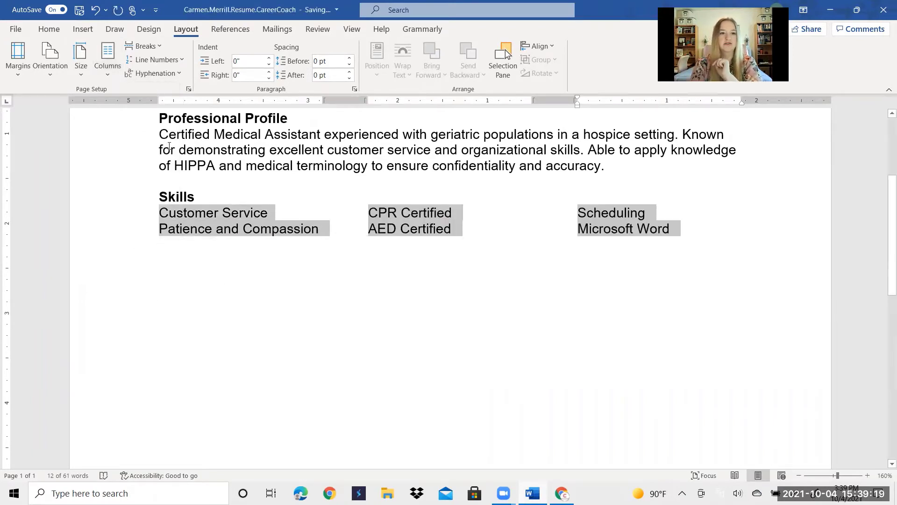
# - Try the skills list in two columns, return it to three columns, and deselect it
pyautogui.click(110, 76)
pyautogui.click(124, 135)
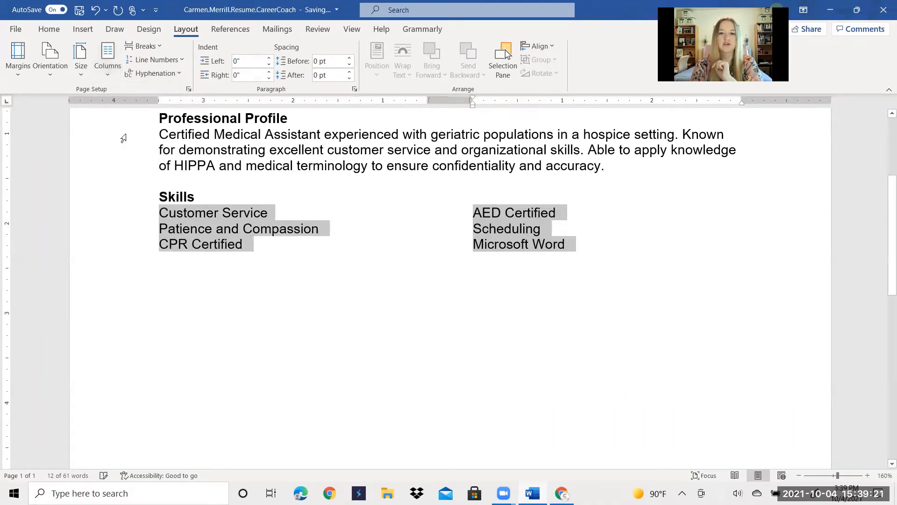
pyautogui.click(48, 31)
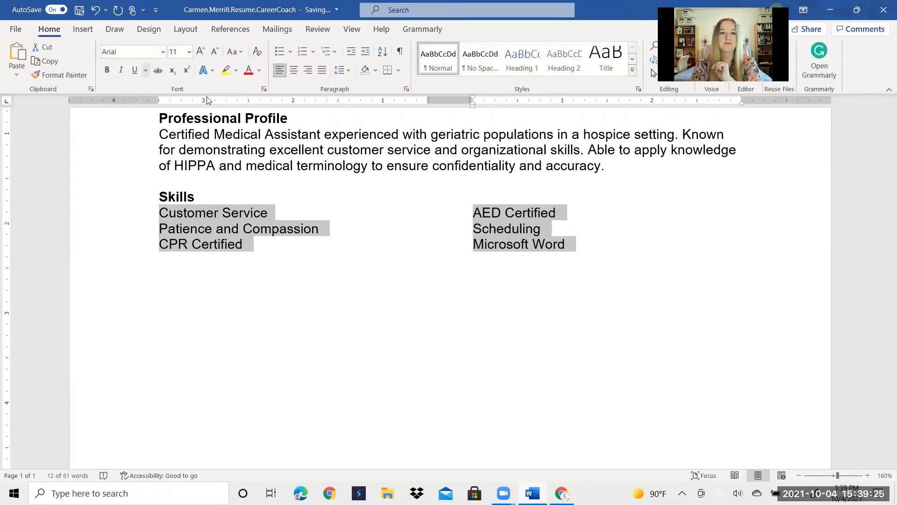
pyautogui.click(149, 30)
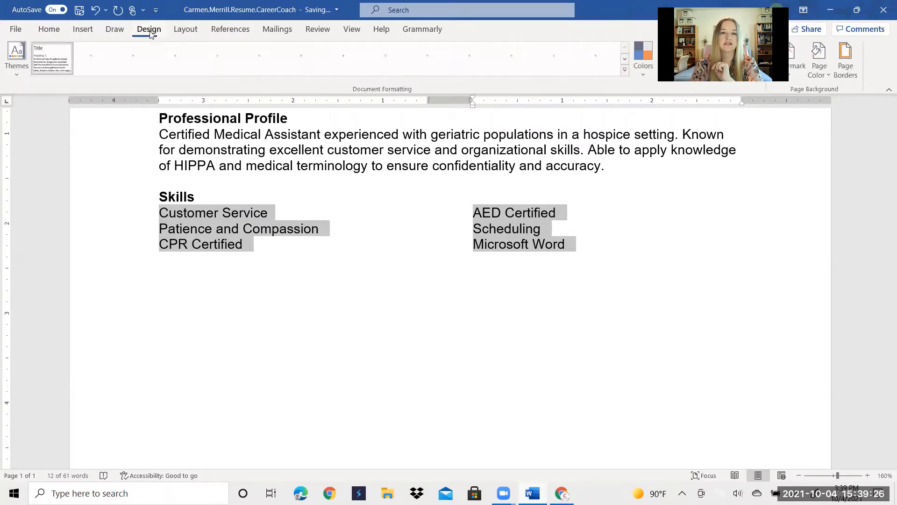
pyautogui.click(186, 29)
pyautogui.click(114, 73)
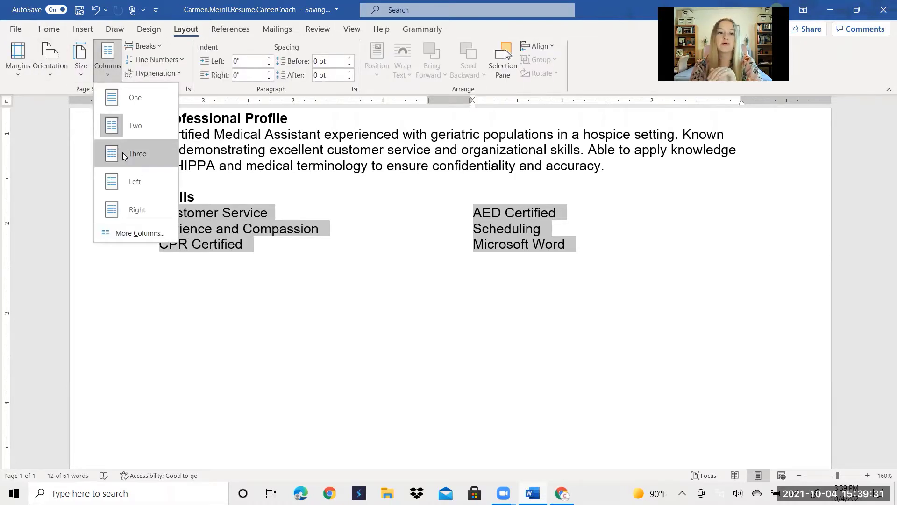
pyautogui.click(122, 153)
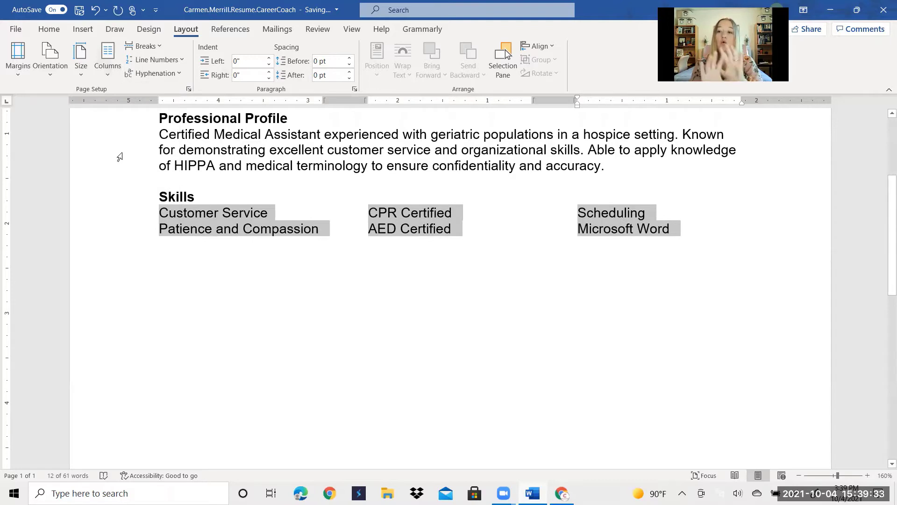
pyautogui.click(259, 264)
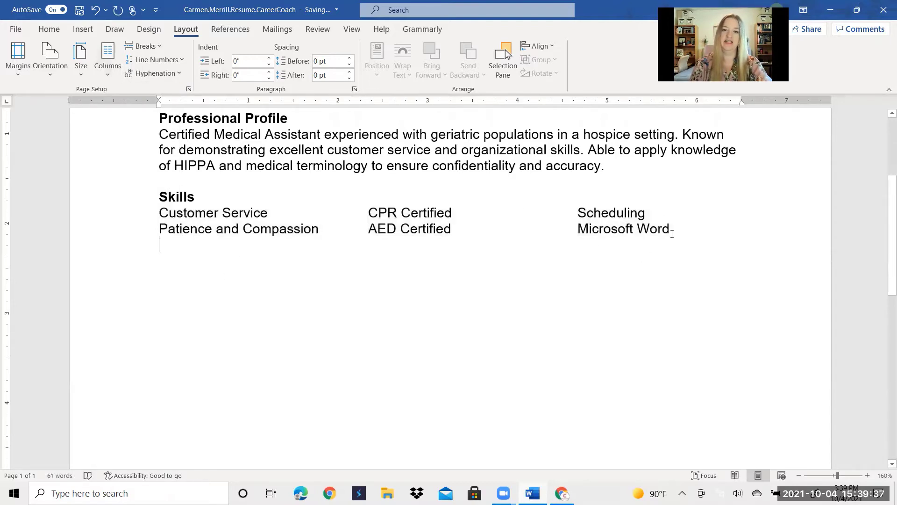
# - Try centering the skills within their columns, restore left alignment, and place the cursor on the empty line below
pyautogui.moveTo(662, 236); pyautogui.dragTo(158, 208)
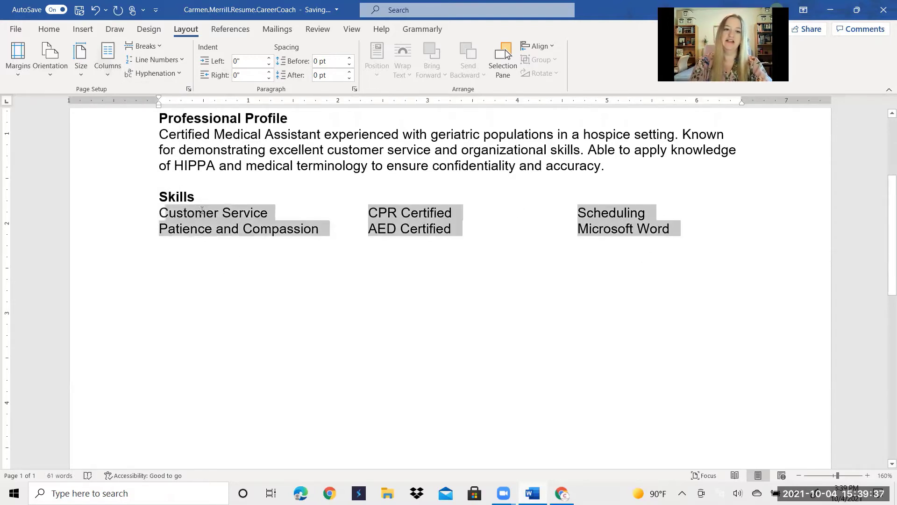
pyautogui.click(48, 29)
pyautogui.click(294, 70)
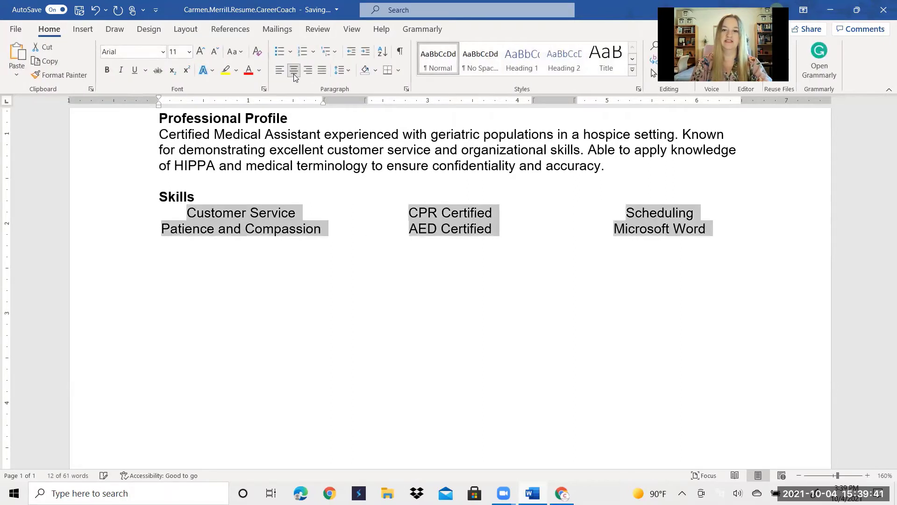
pyautogui.click(280, 70)
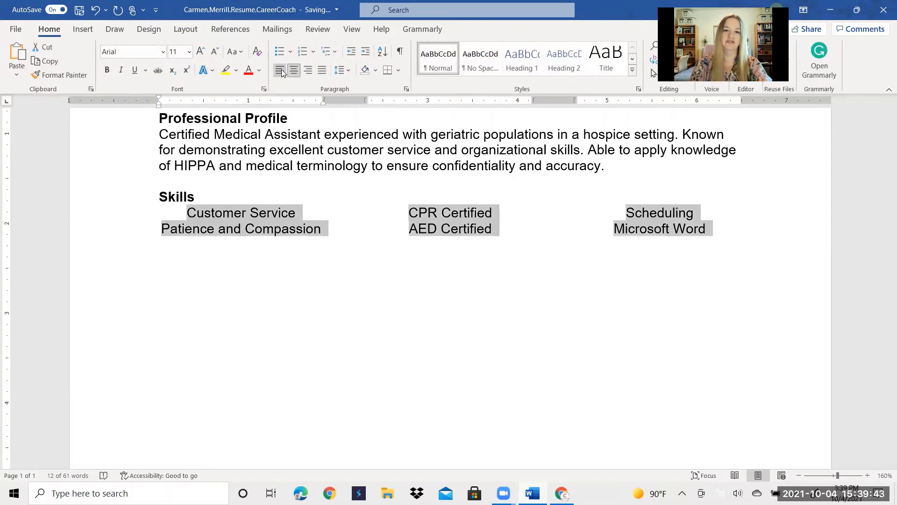
pyautogui.click(201, 275)
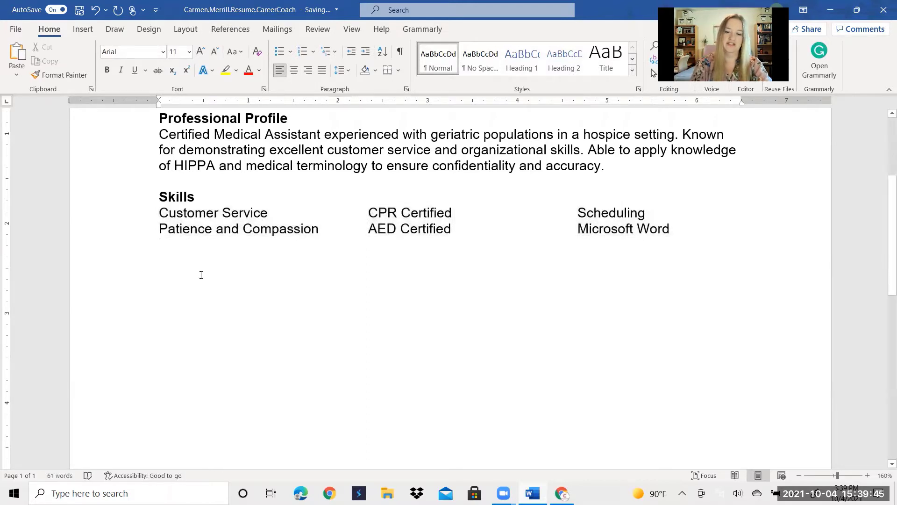
pyautogui.press('Return')
pyautogui.write('E')
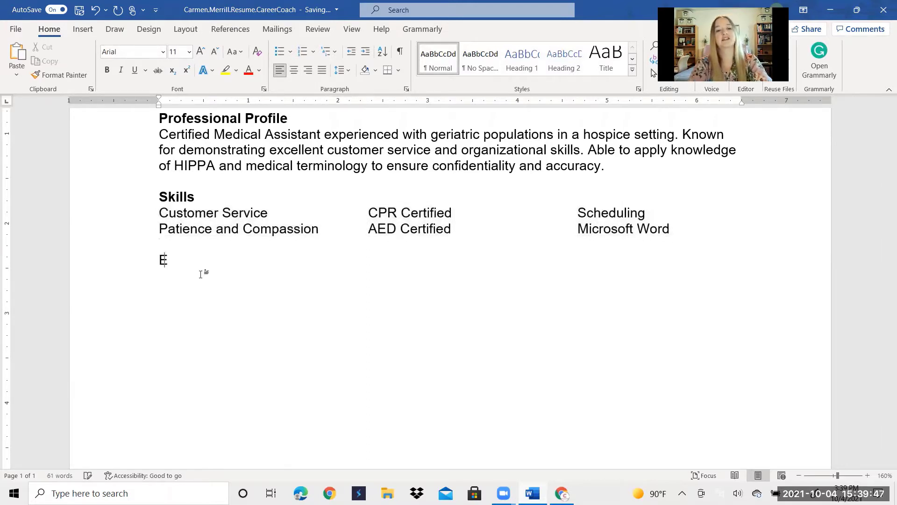
pyautogui.write('du')
pyautogui.press('BackSpace')
pyautogui.press('BackSpace')
pyautogui.press('BackSpace')
pyautogui.press('BackSpace')
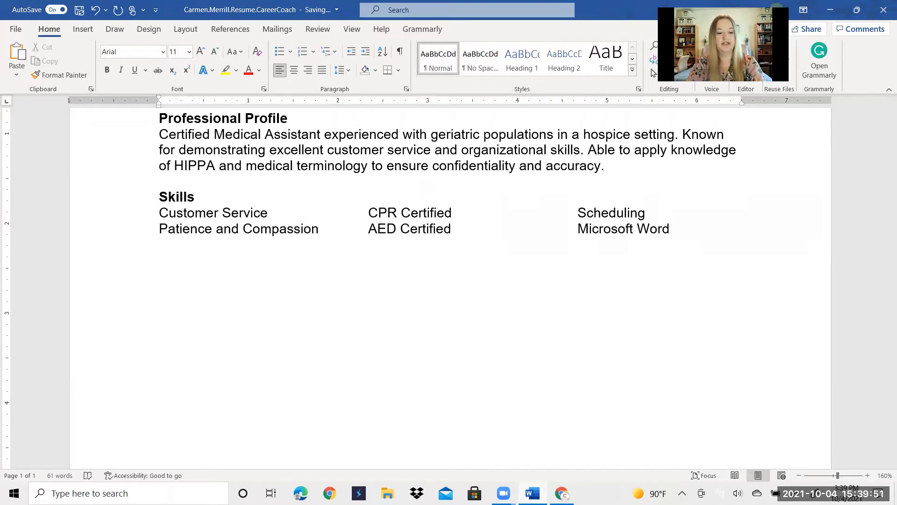
# - Add the bold heading "Education and Training" after a blank line below the skills and start a line under it
pyautogui.press('Return')
pyautogui.hotkey('ctrl', 'b')
pyautogui.write('Educati')
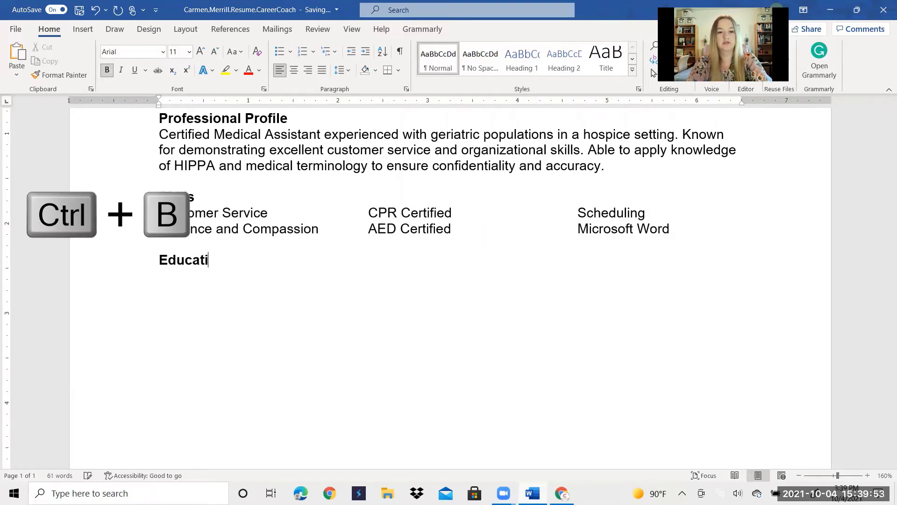
pyautogui.write('on and Tr')
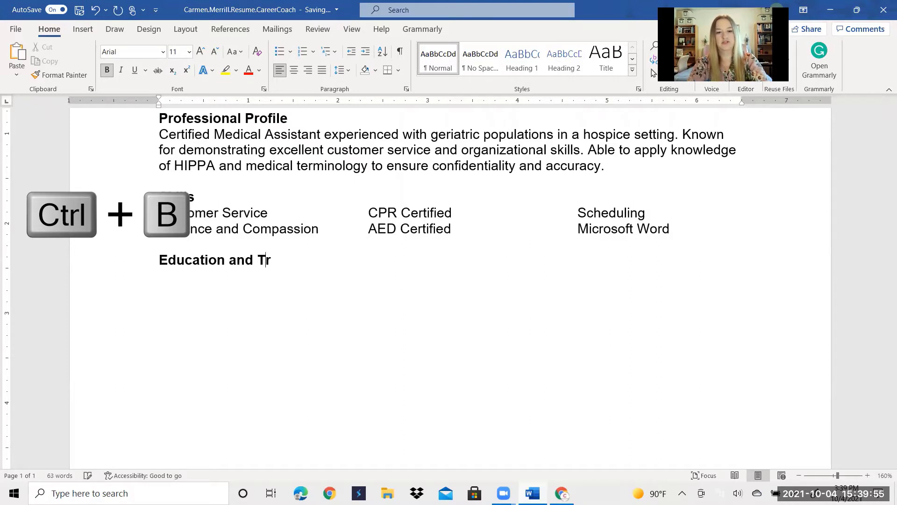
pyautogui.write('aining')
pyautogui.press('Return')
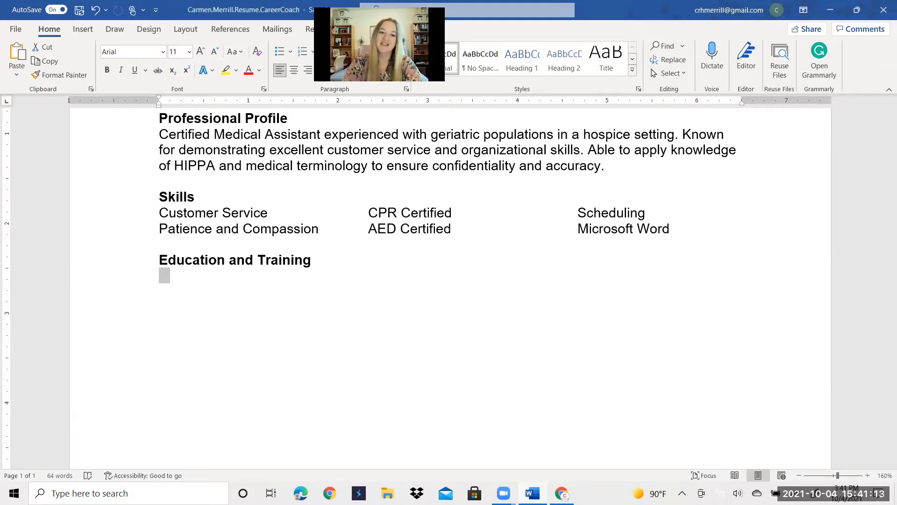
# - Enter "Associate degree in General Studies" in regular weight under the Education and Training heading
pyautogui.write('As')
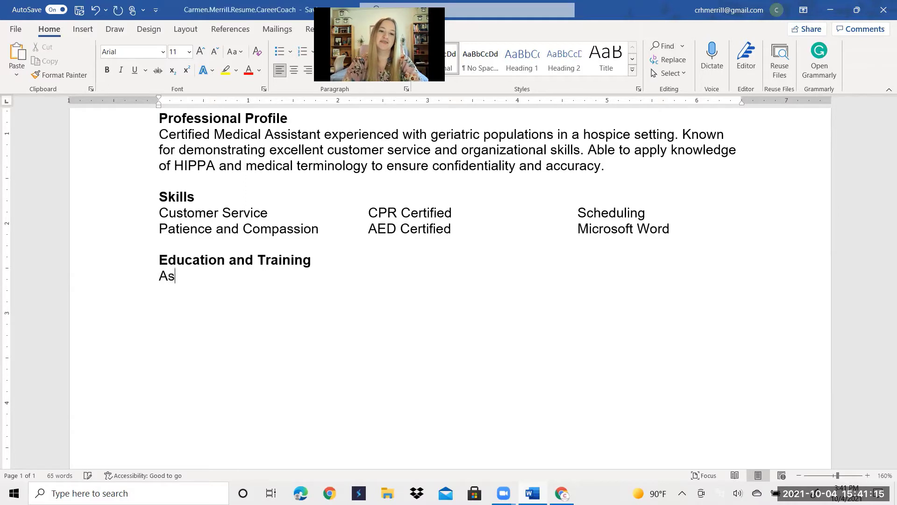
pyautogui.write('so')
pyautogui.press('BackSpace')
pyautogui.write('sociat')
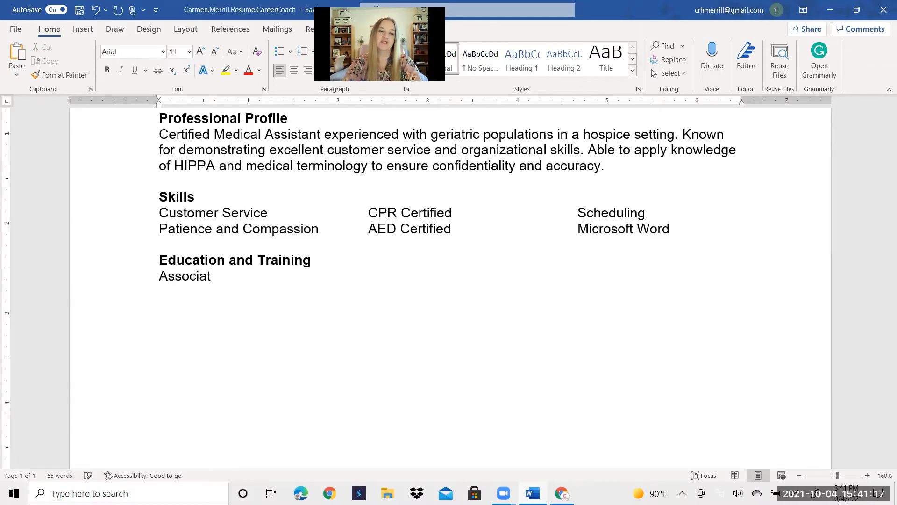
pyautogui.write('e de')
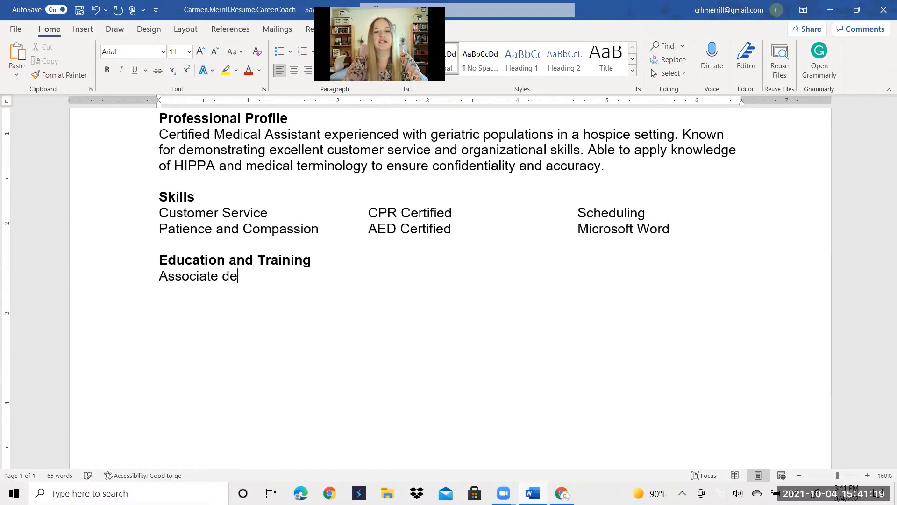
pyautogui.write('gree in General')
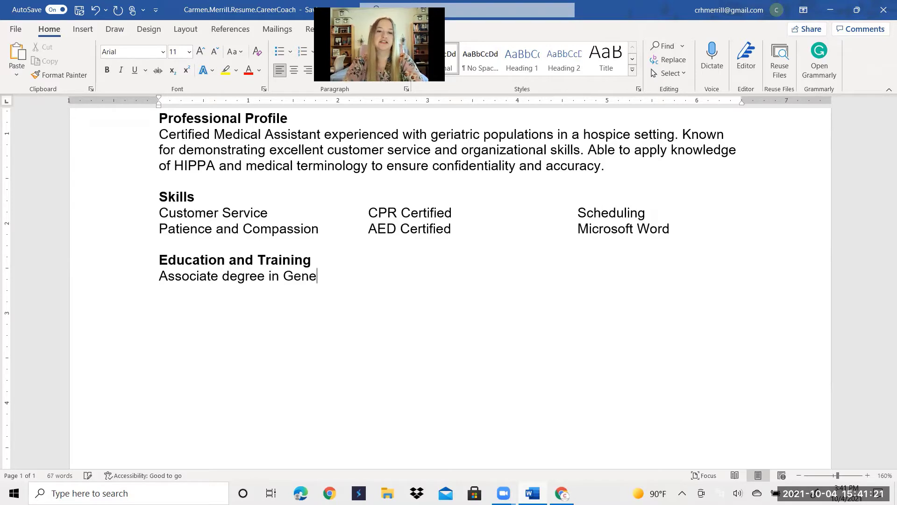
pyautogui.write('P')
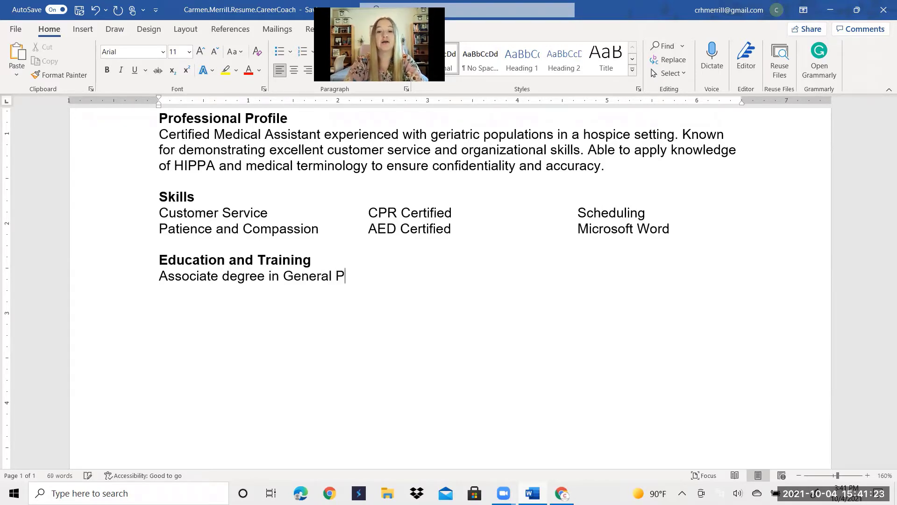
pyautogui.press('BackSpace')
pyautogui.write('Studies')
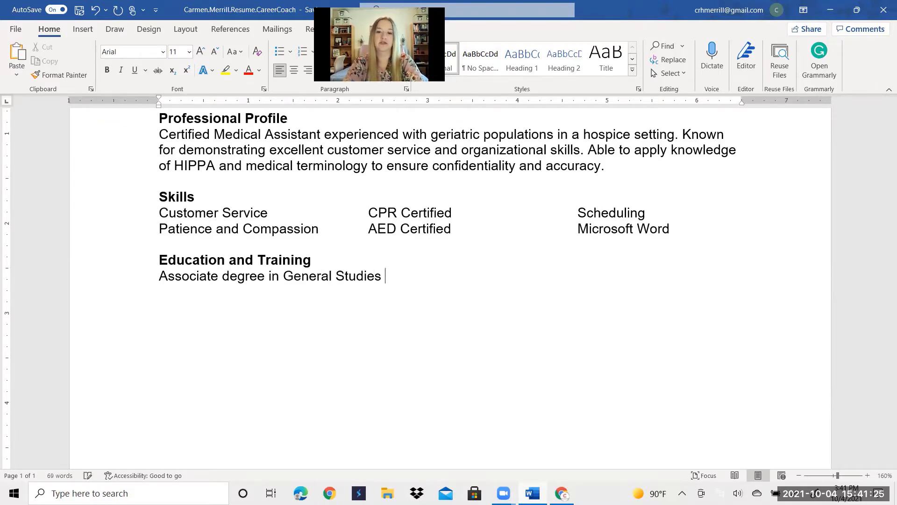
# - Enter "Delta Community College," on a new line below the Associate degree line
pyautogui.press('Return')
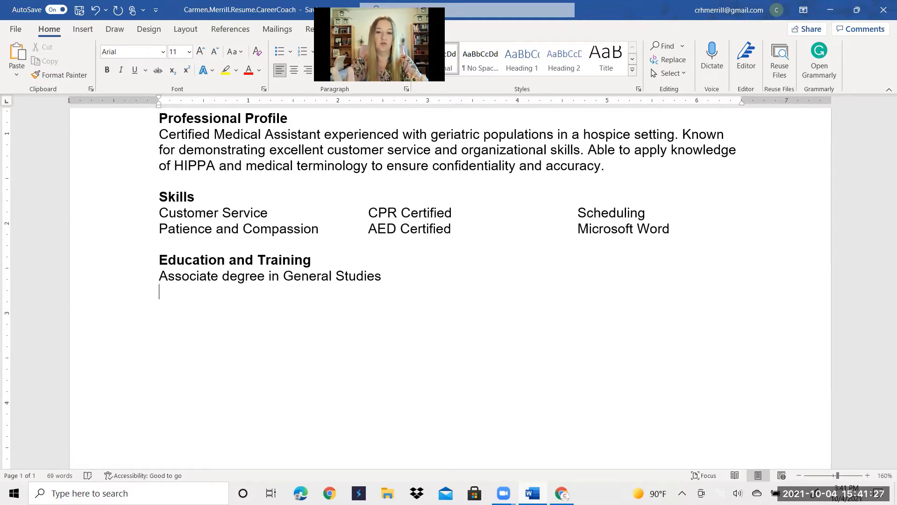
pyautogui.write('De')
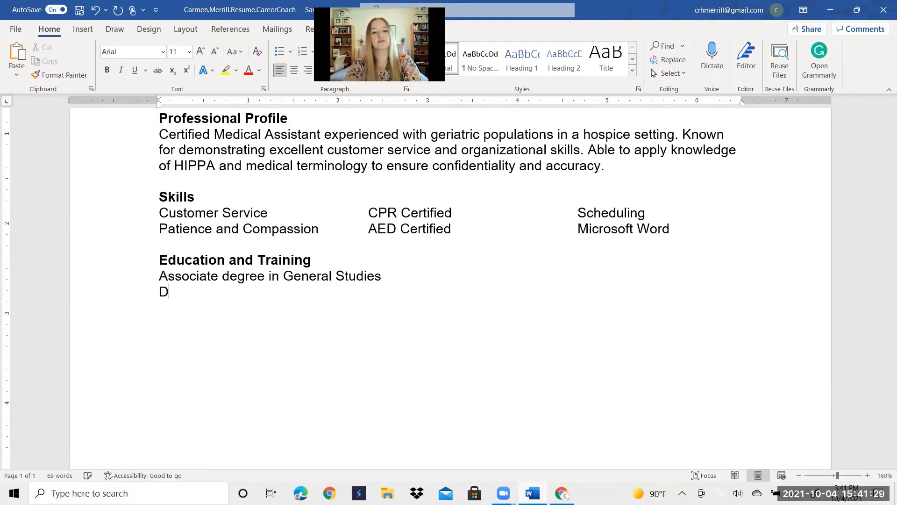
pyautogui.press('BackSpace')
pyautogui.press('BackSpace')
pyautogui.write('Detal')
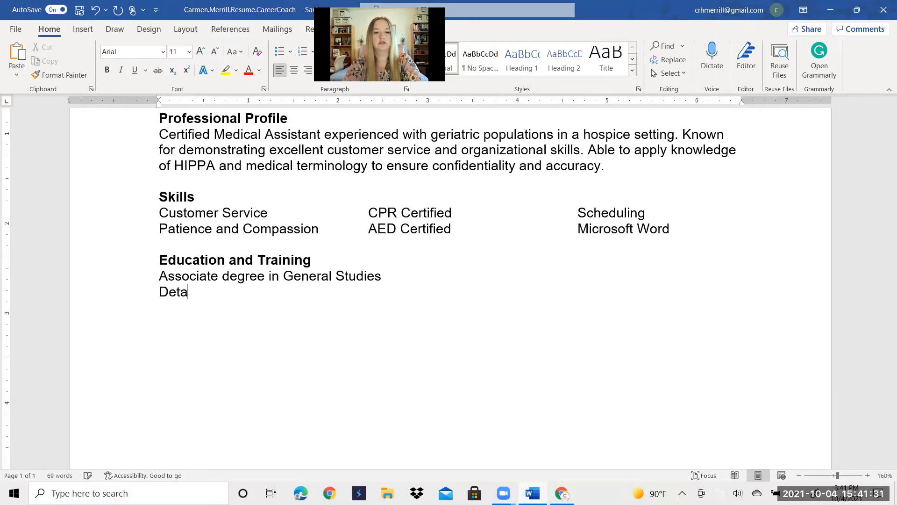
pyautogui.press('BackSpace')
pyautogui.press('BackSpace')
pyautogui.press('BackSpace')
pyautogui.write('lta Comm')
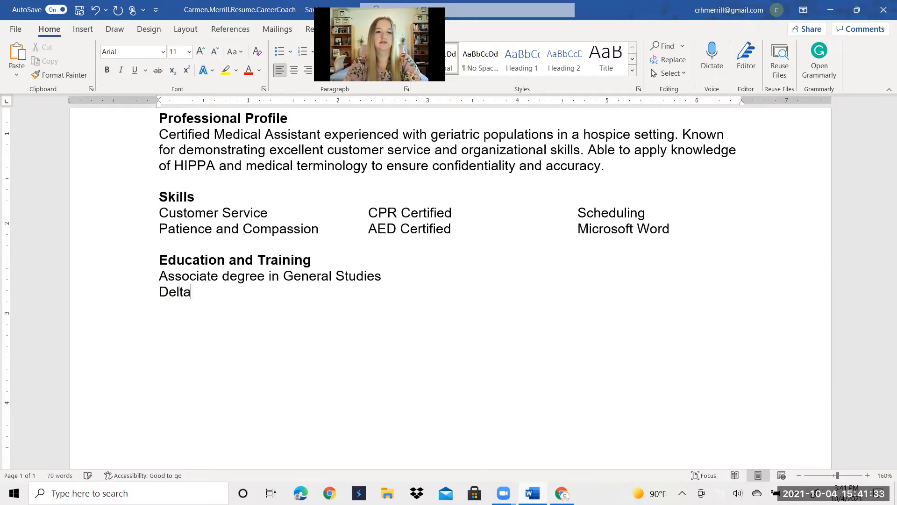
pyautogui.write('unity Co')
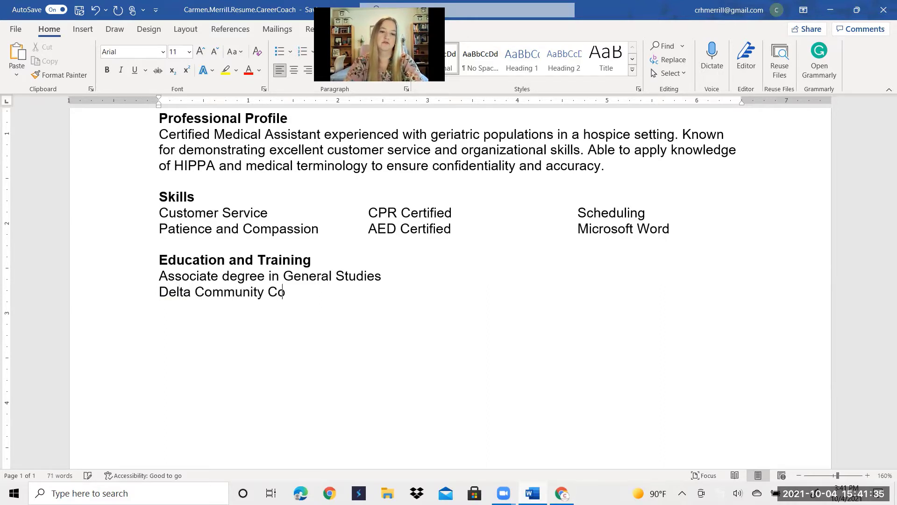
pyautogui.write('llege, ')
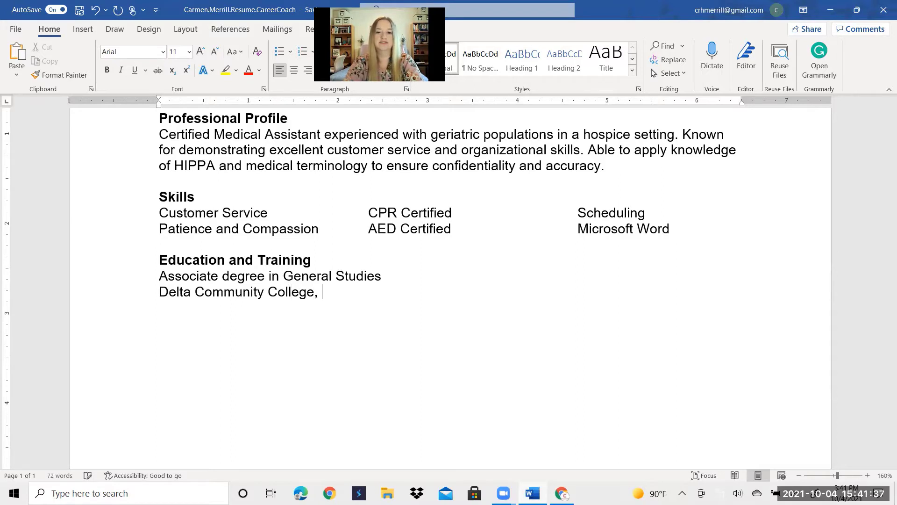
# - Complete the college line with the location "Saginaw, MI"
pyautogui.write('Uni')
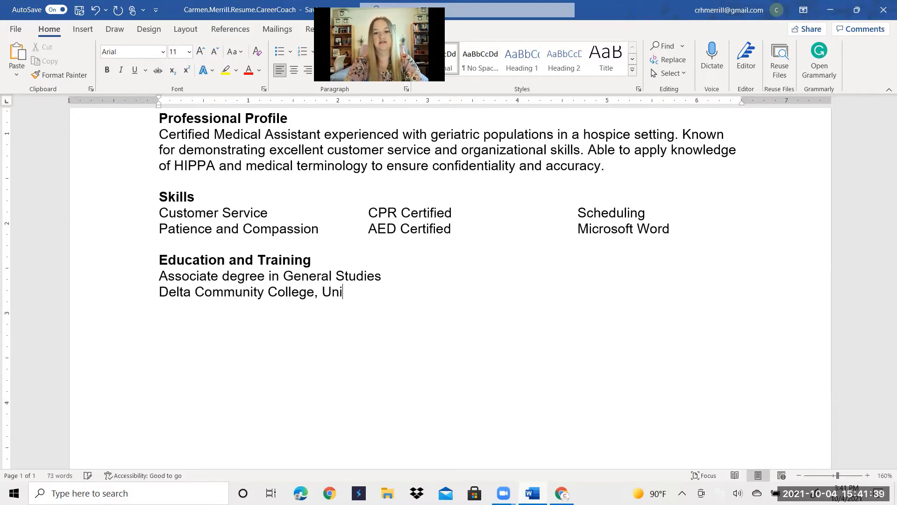
pyautogui.press('BackSpace')
pyautogui.press('BackSpace')
pyautogui.press('BackSpace')
pyautogui.write('Sag')
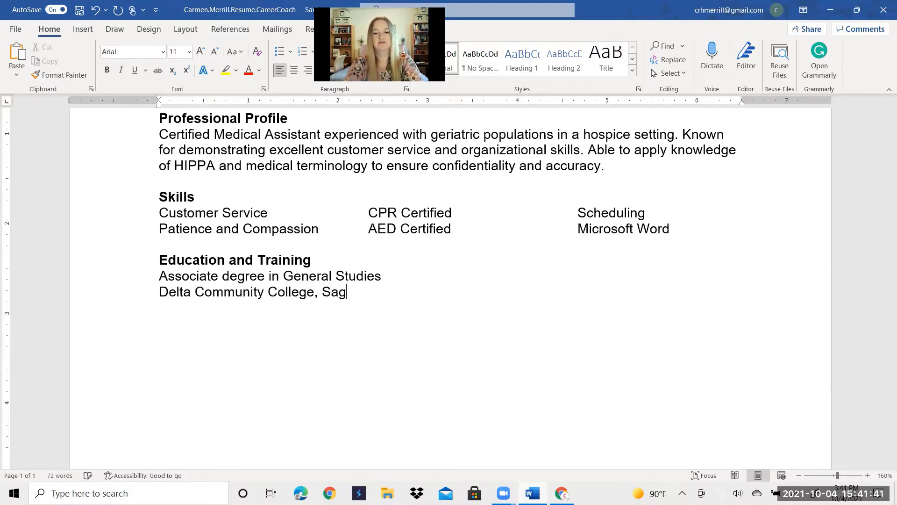
pyautogui.write('inaw, Mi')
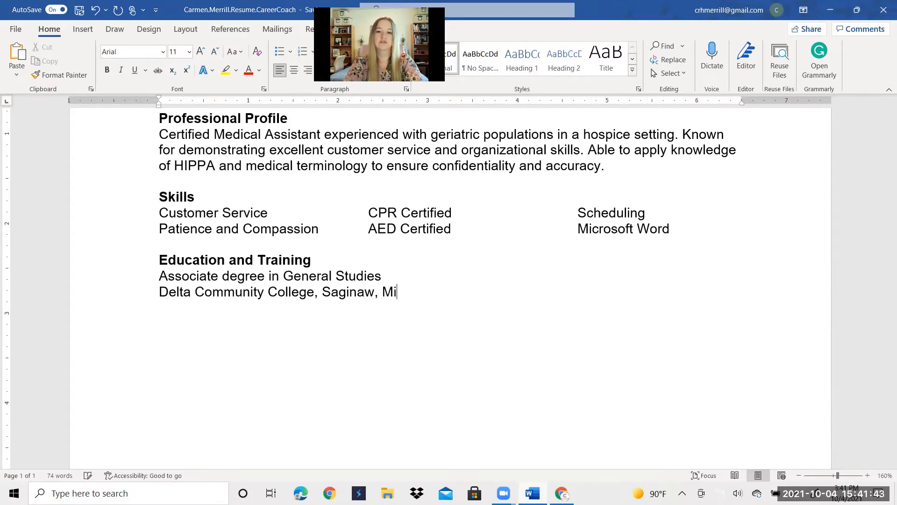
pyautogui.press('BackSpace')
pyautogui.write('I')
pyautogui.press('BackSpace')
pyautogui.write('I')
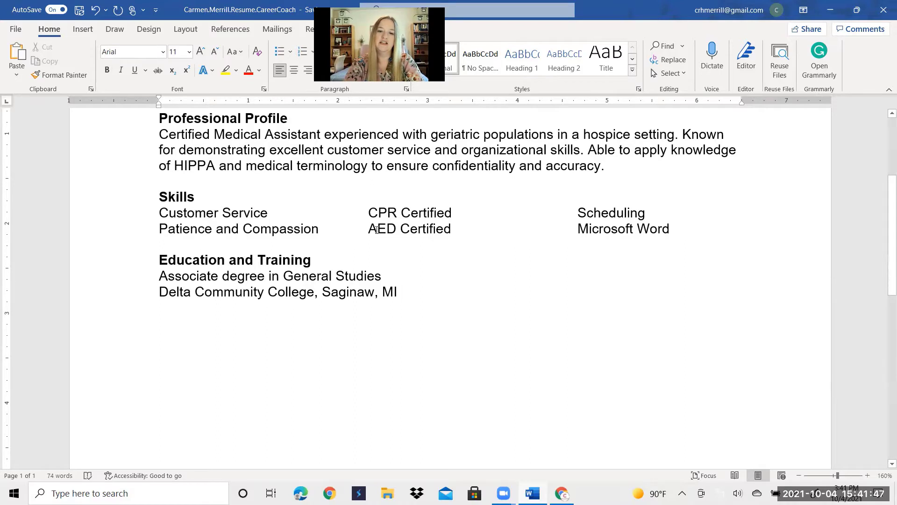
# - Add the year 2019 to the Associate degree line, tabbed across to the page's right margin
pyautogui.press('Tab')
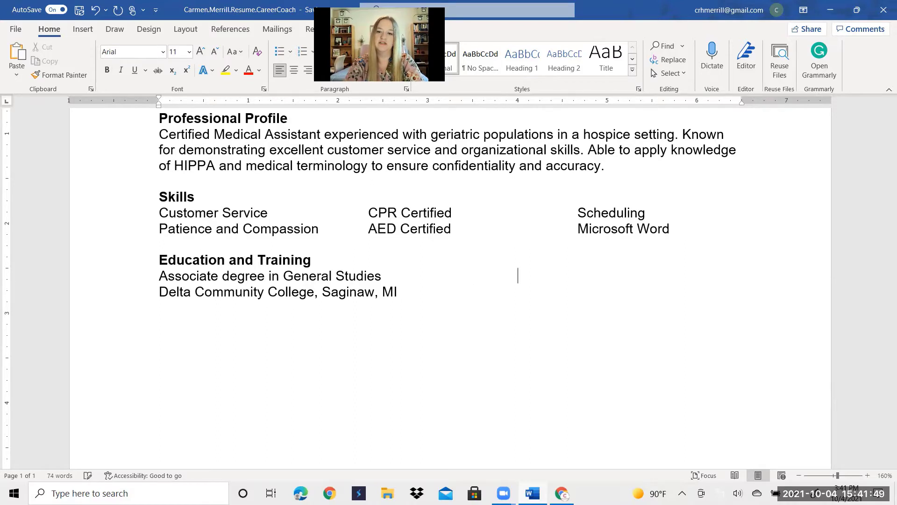
pyautogui.press('Tab')
pyautogui.press('Tab')
pyautogui.press('Tab')
pyautogui.press('Tab')
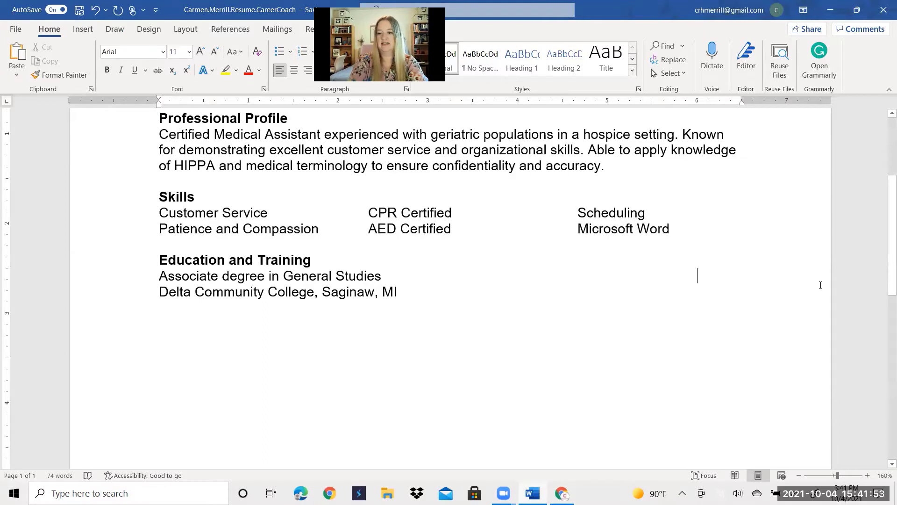
pyautogui.write('2019')
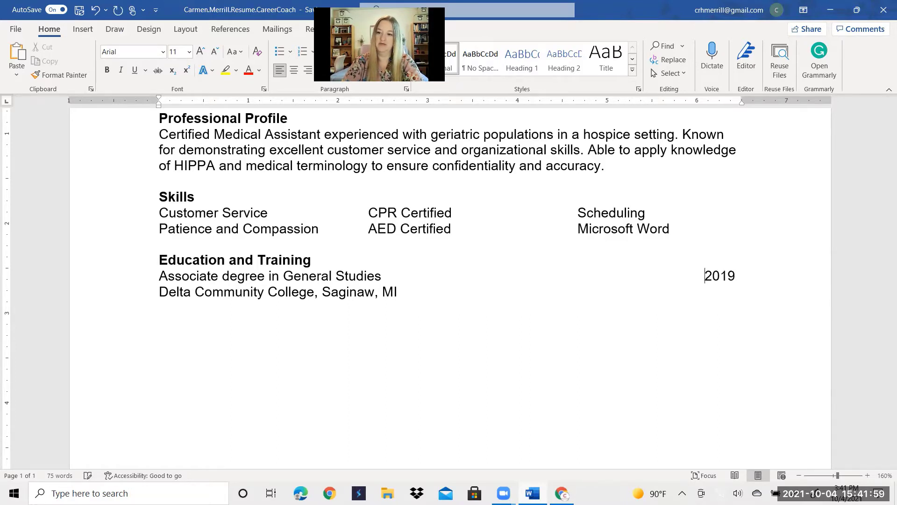
pyautogui.press('Return')
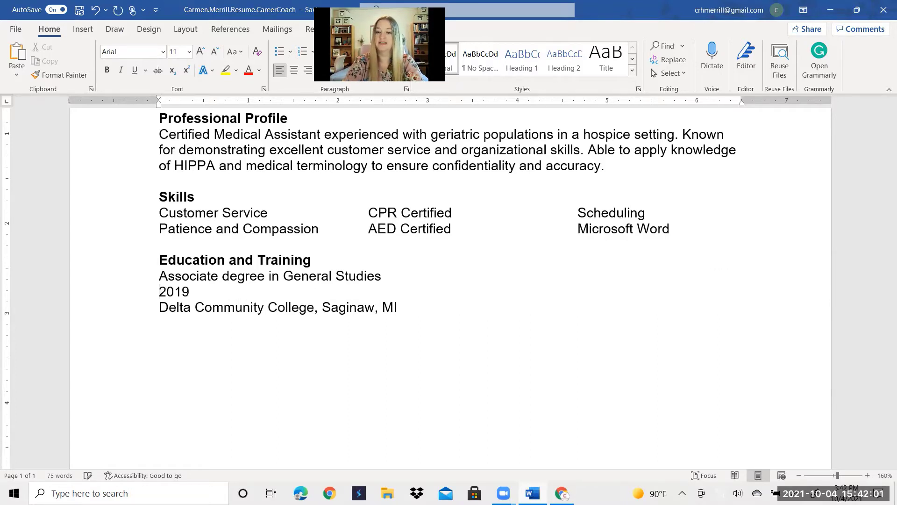
pyautogui.press('BackSpace')
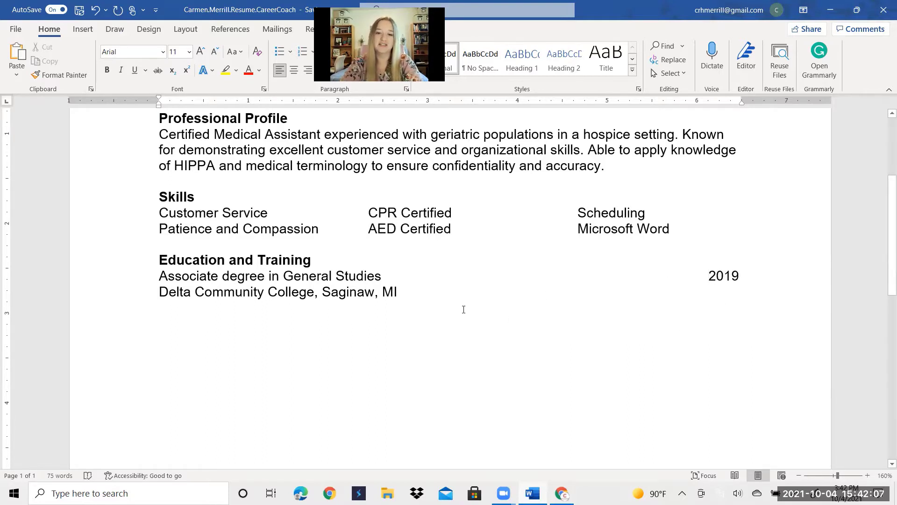
# - Start a bulleted list on a new line below the Delta Community College line
pyautogui.keyDown('shift'); pyautogui.click(401, 291); pyautogui.keyUp('shift')
pyautogui.click(401, 291)
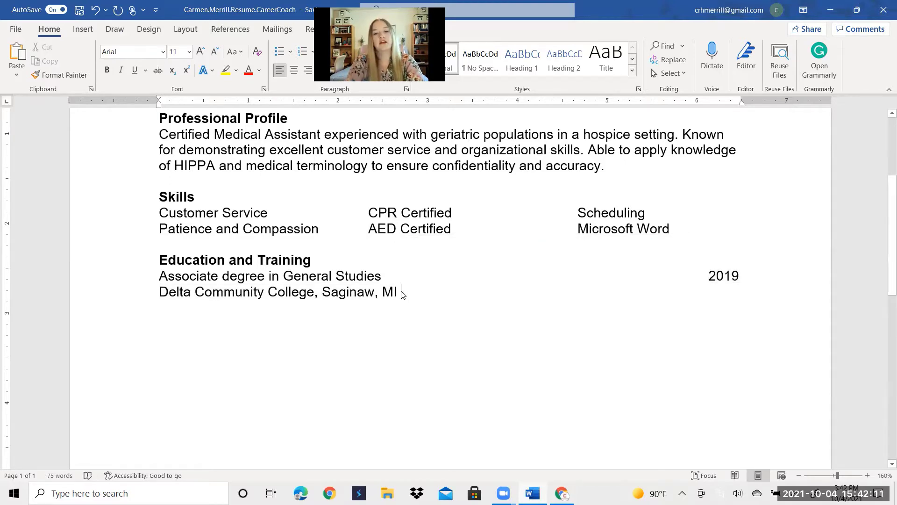
pyautogui.press('Return')
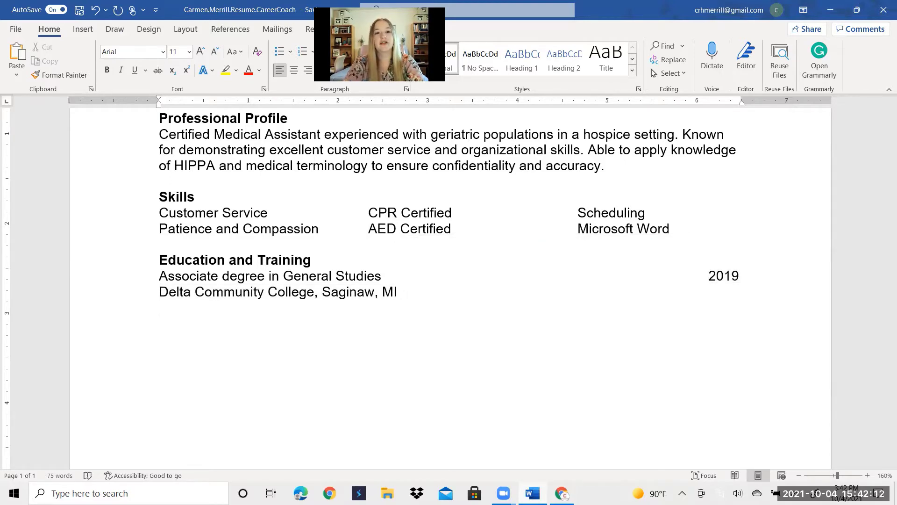
pyautogui.click(278, 52)
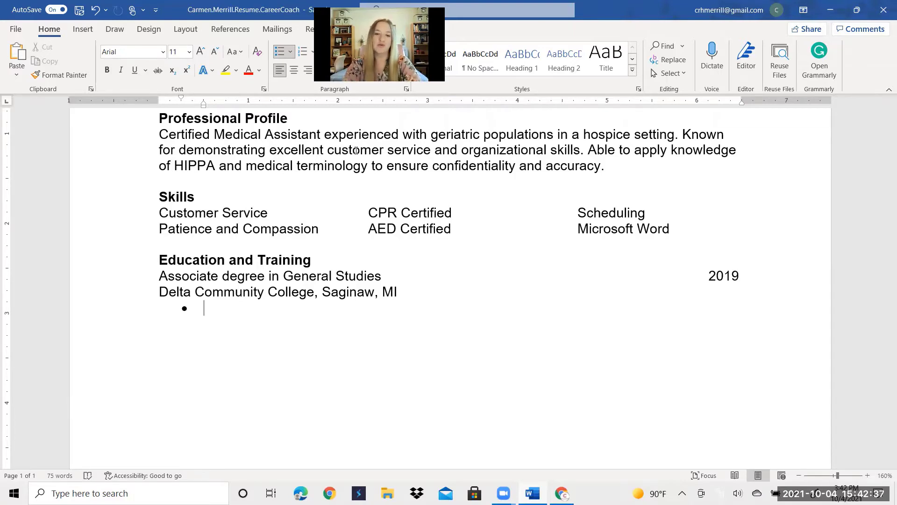
# - Begin the first bullet under the college with the wording "Coursework included:"
pyautogui.write('Courses')
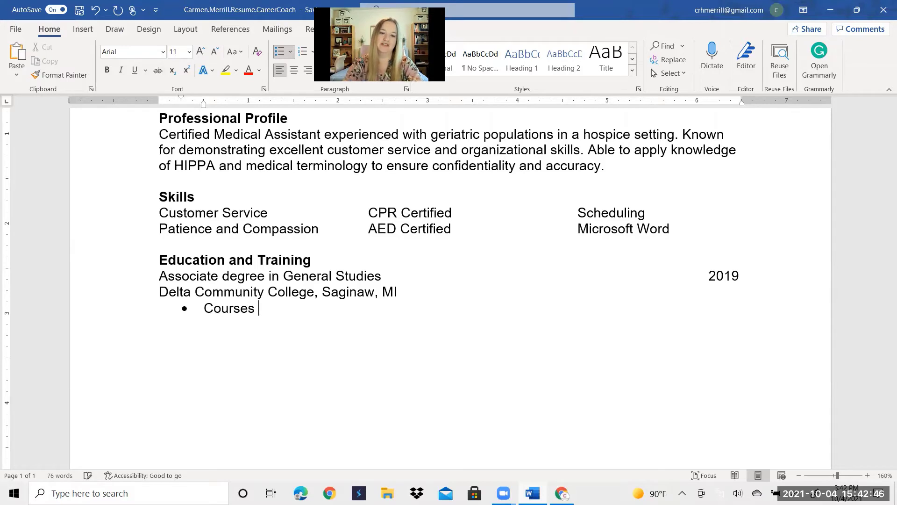
pyautogui.press('BackSpace')
pyautogui.press('BackSpace')
pyautogui.press('BackSpace')
pyautogui.press('BackSpace')
pyautogui.press('BackSpace')
pyautogui.press('BackSpace')
pyautogui.press('BackSpace')
pyautogui.press('BackSpace')
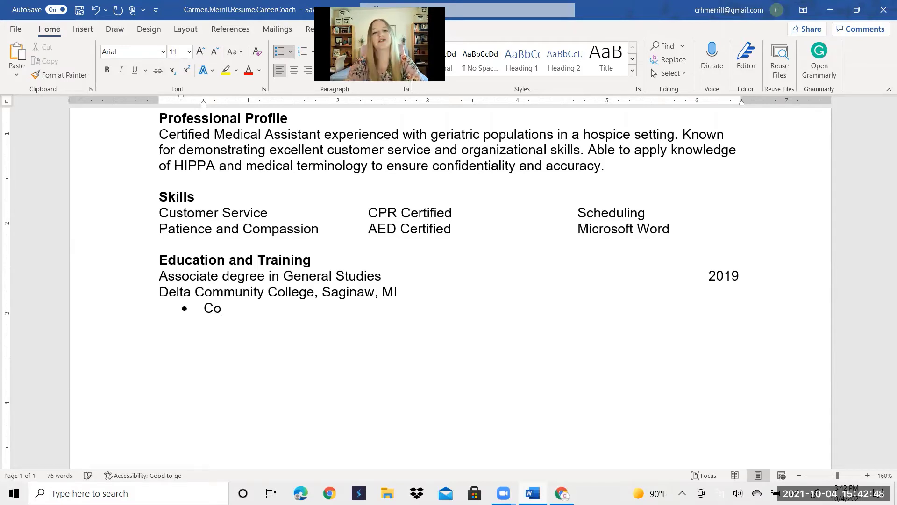
pyautogui.write('T')
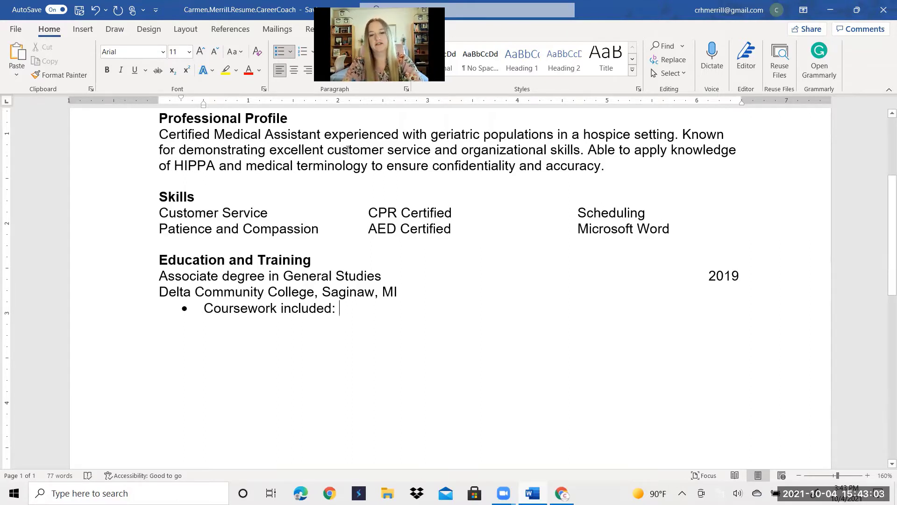
# - List "biology, business communications" as the courses in the coursework bullet
pyautogui.write('B')
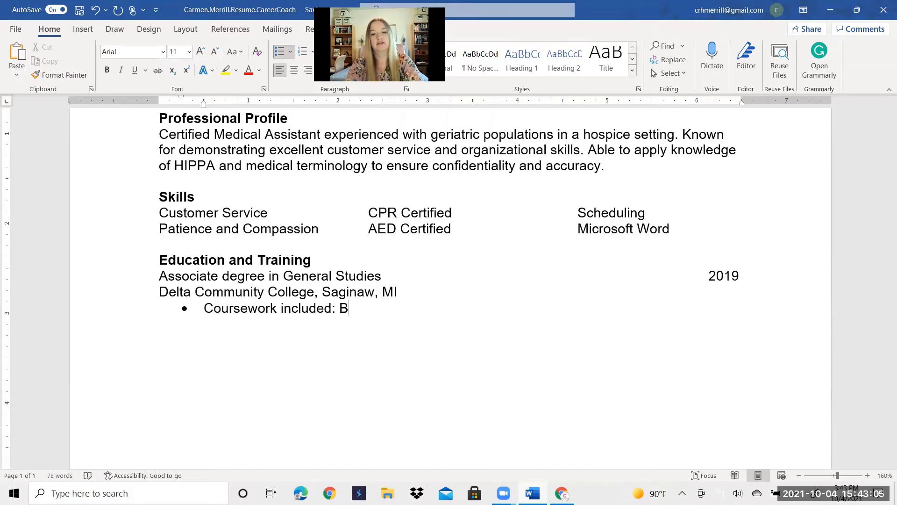
pyautogui.press('BackSpace')
pyautogui.write('biology, ')
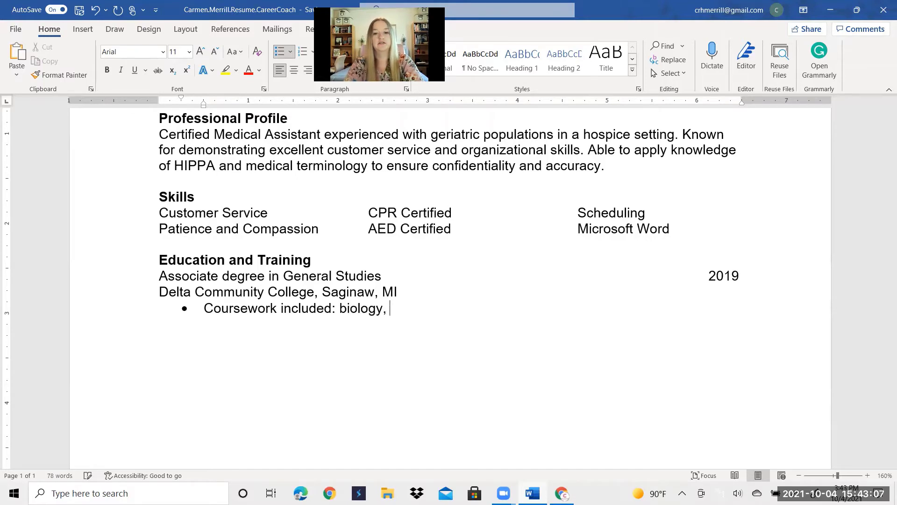
pyautogui.write('p')
pyautogui.press('BackSpace')
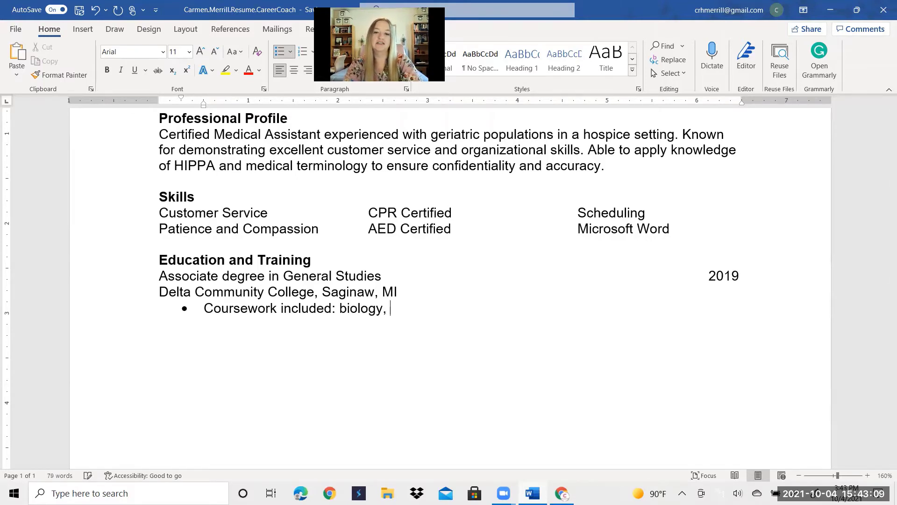
pyautogui.write('business co')
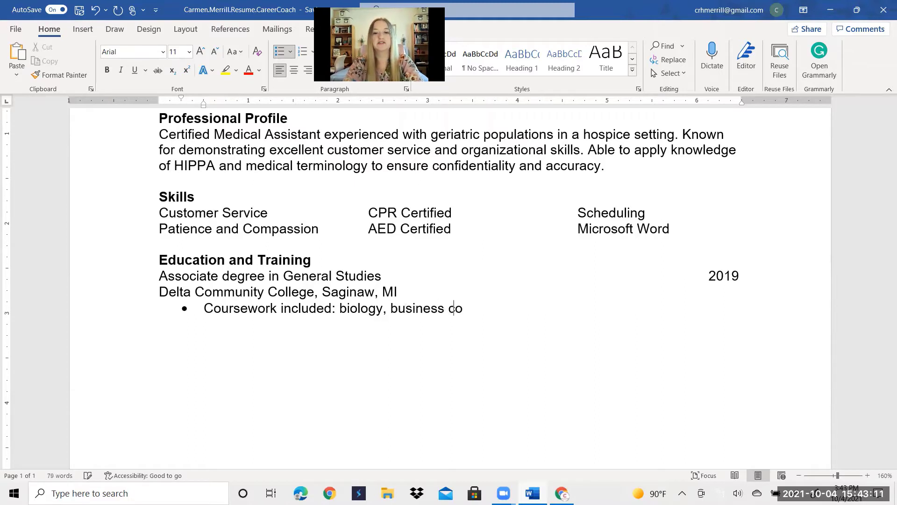
pyautogui.write('mmunications')
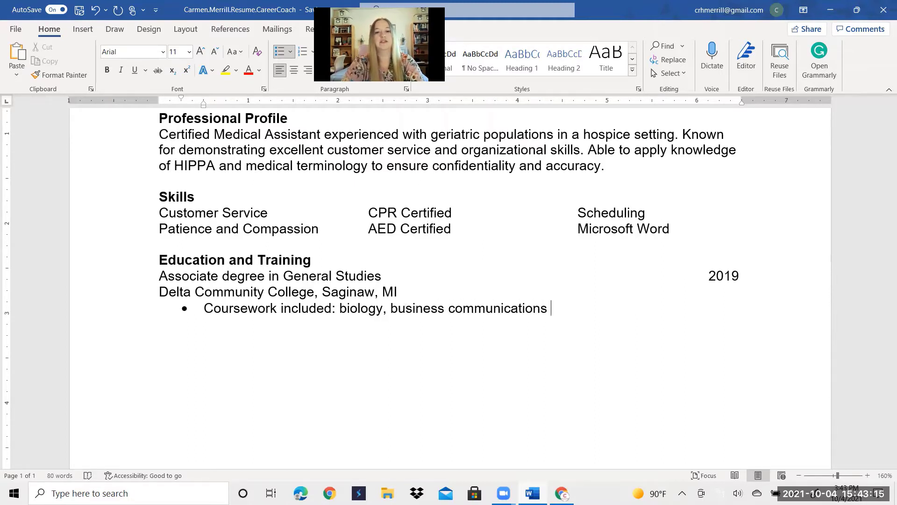
# - Add a second bullet below the coursework bullet, beginning with the wording "Raised $500 for"
pyautogui.press('Return')
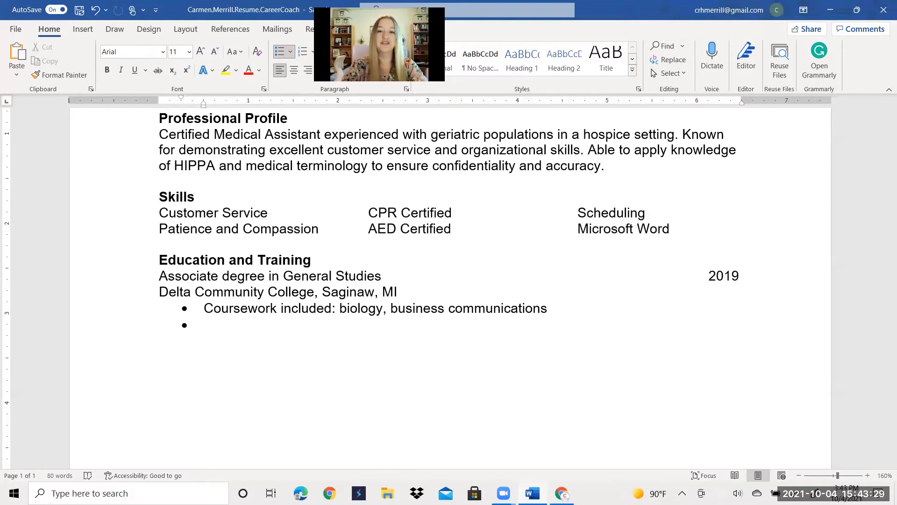
pyautogui.click(354, 134)
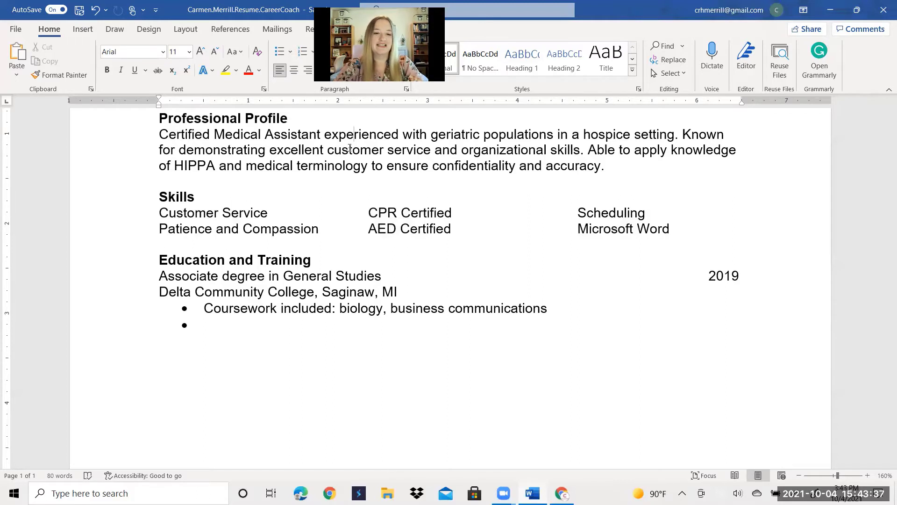
pyautogui.click(207, 329)
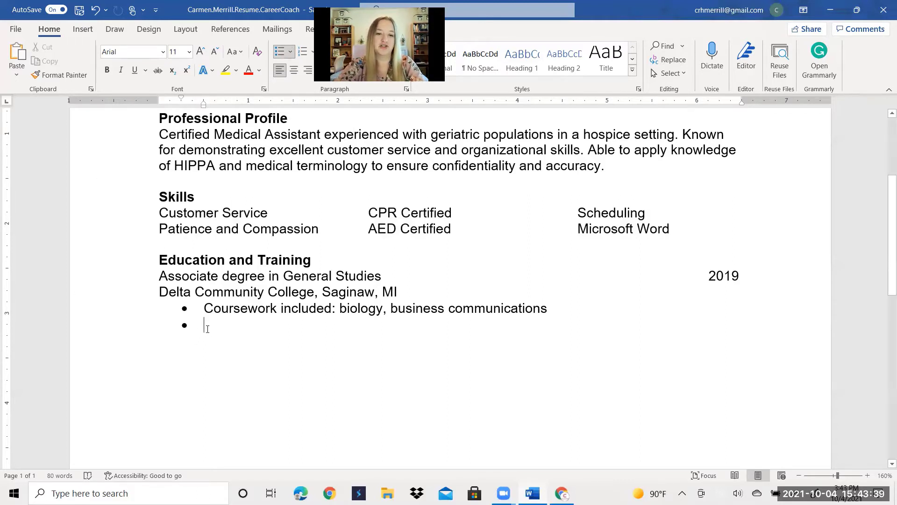
pyautogui.write('Ra')
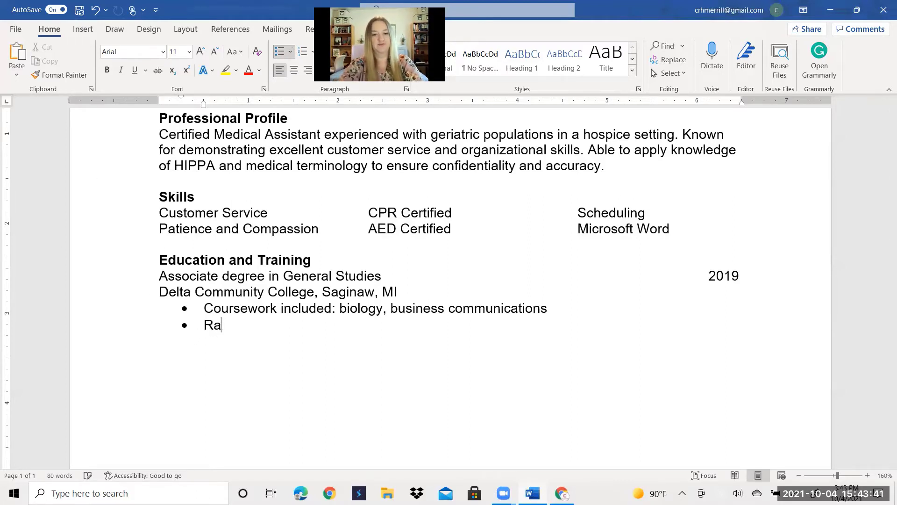
pyautogui.write('ised %500')
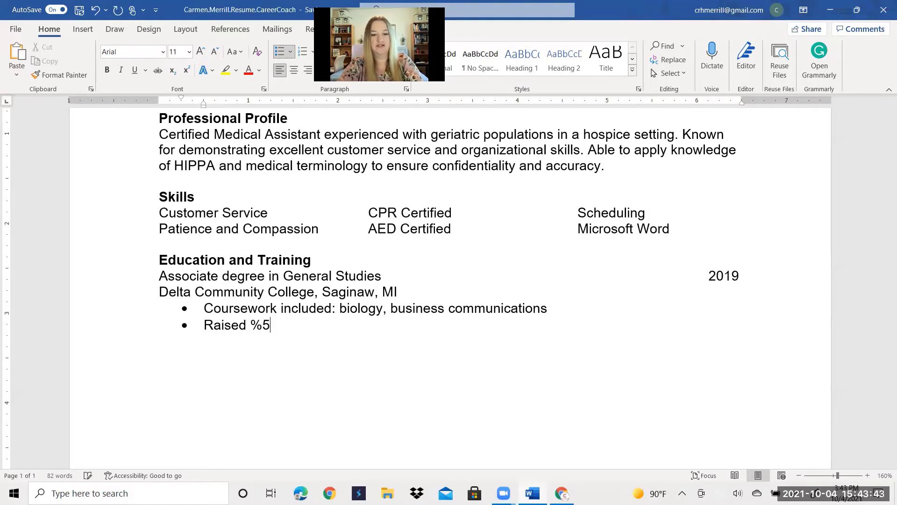
pyautogui.press('BackSpace')
pyautogui.press('BackSpace')
pyautogui.press('BackSpace')
pyautogui.press('BackSpace')
pyautogui.write('$5')
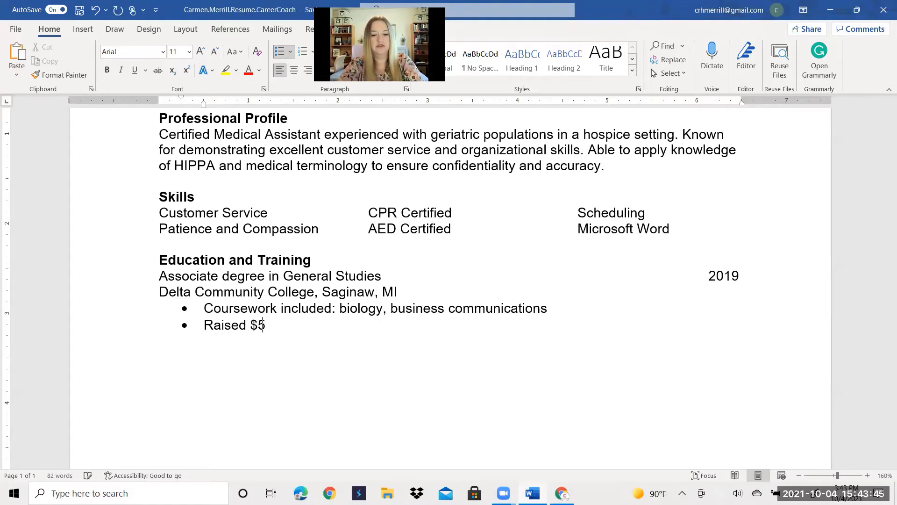
pyautogui.write('00 for ')
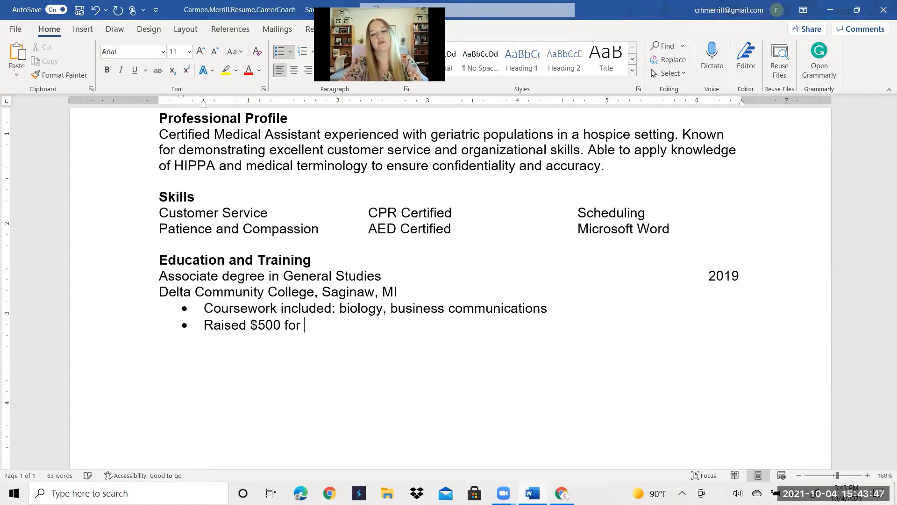
# - Complete the second bullet with the wording "charity as a member of the Honors Society"
pyautogui.write('charity as ')
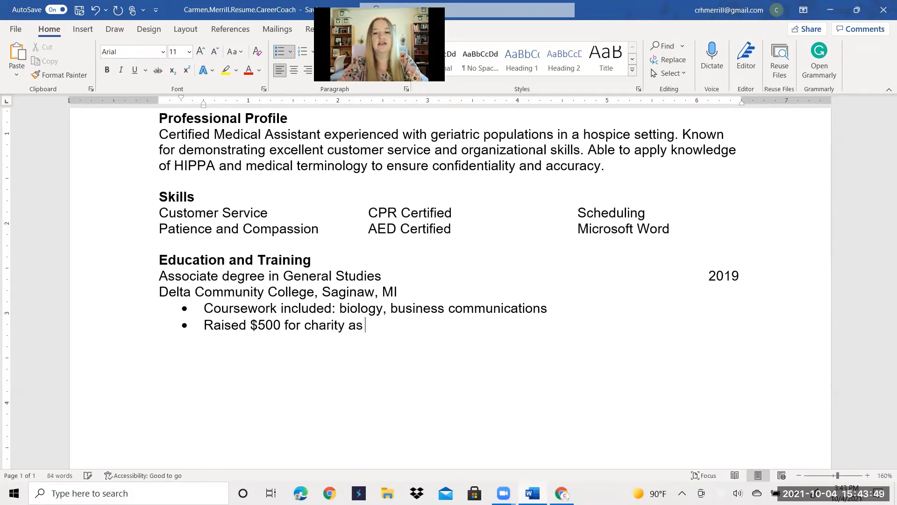
pyautogui.write('a member of the ')
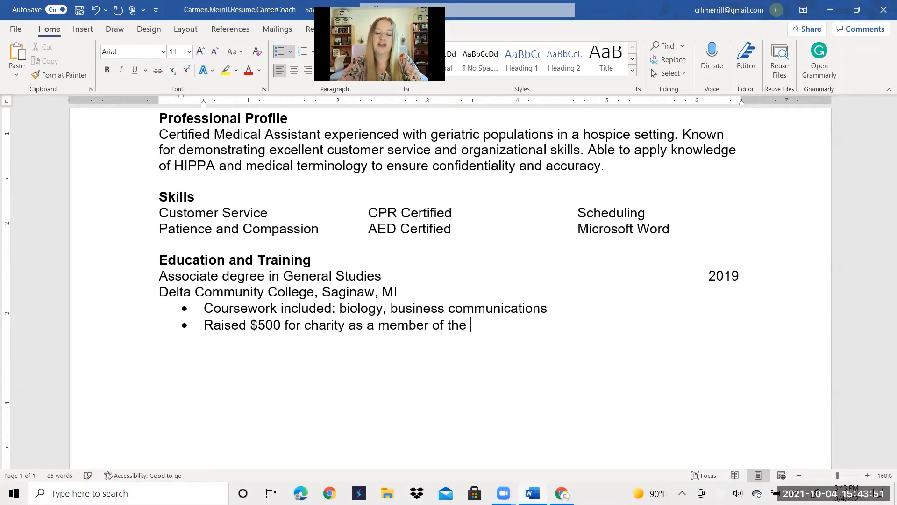
pyautogui.write('Honor')
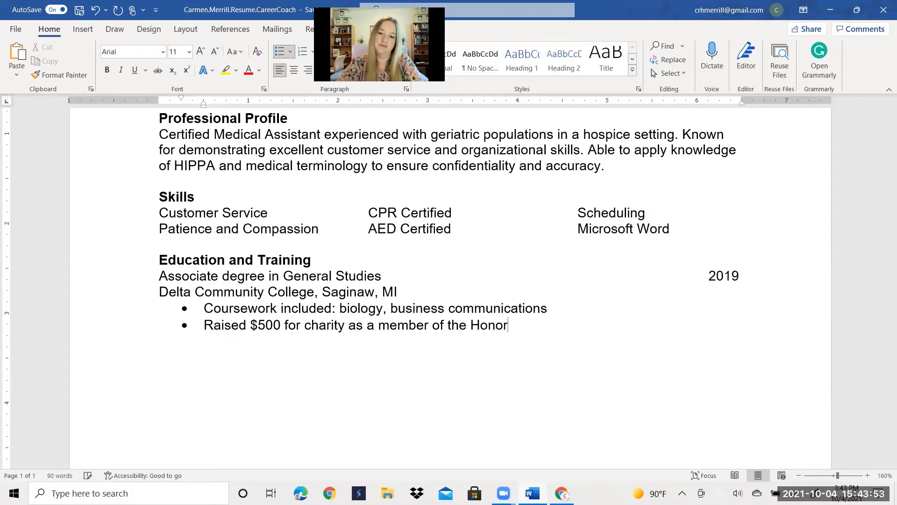
pyautogui.write('s Society')
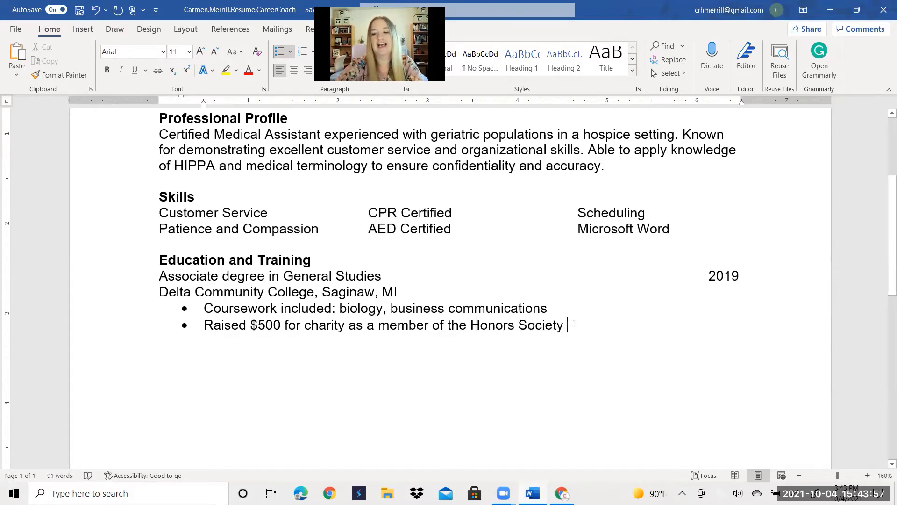
# - Decrease the indent of the two bullets under Delta Community College so they line up with the left margin
pyautogui.moveTo(573, 323); pyautogui.dragTo(206, 307)
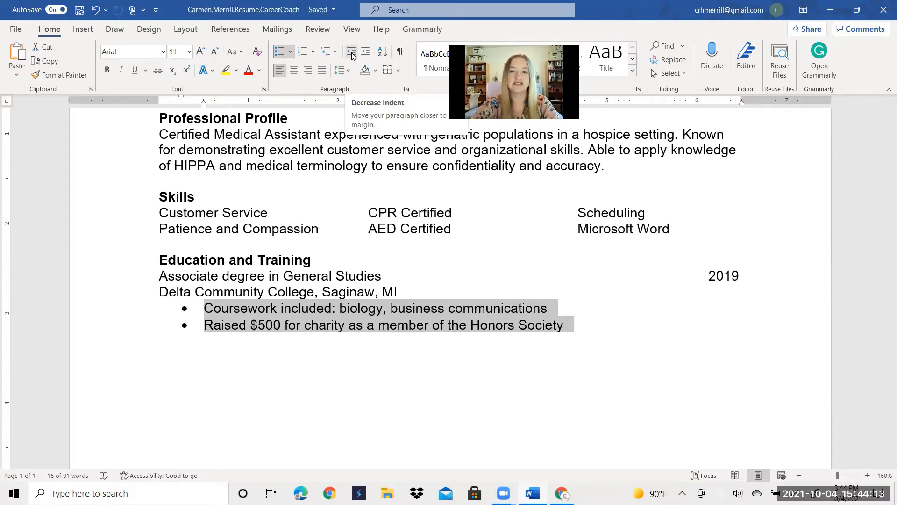
pyautogui.click(352, 53)
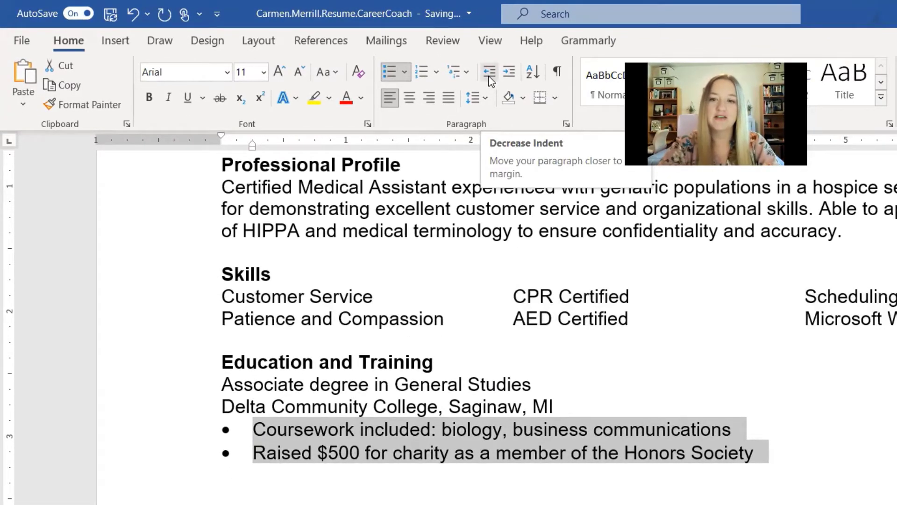
pyautogui.click(769, 459)
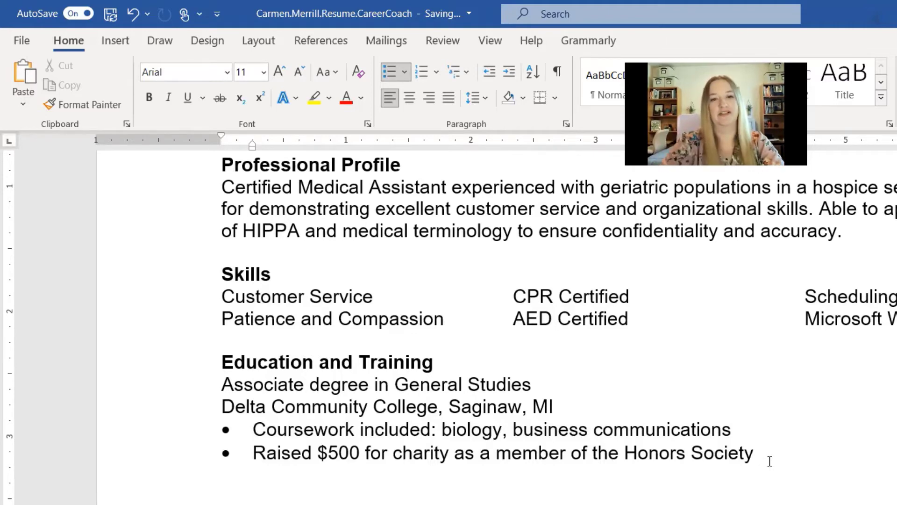
# - End the bulleted list, leave a blank line and add a correctly spelled line reading "Medical Assistant Certification"
pyautogui.press('Return')
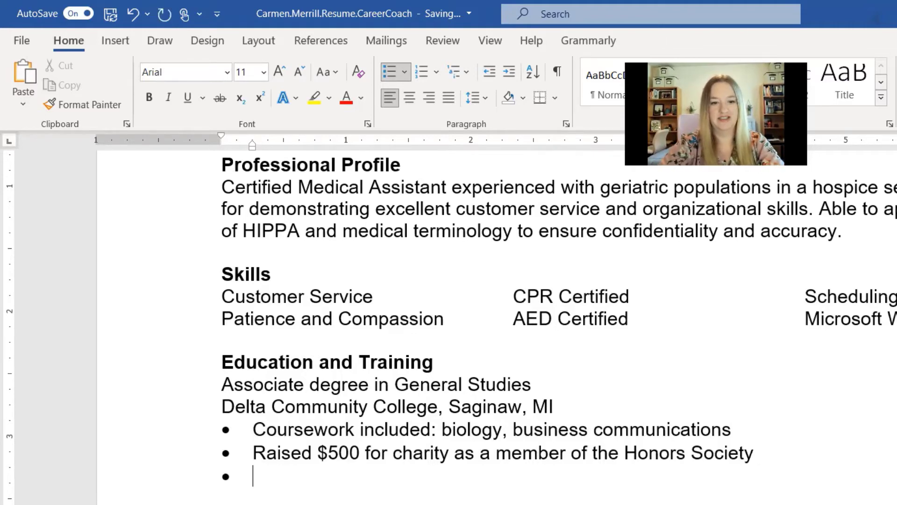
pyautogui.press('Return')
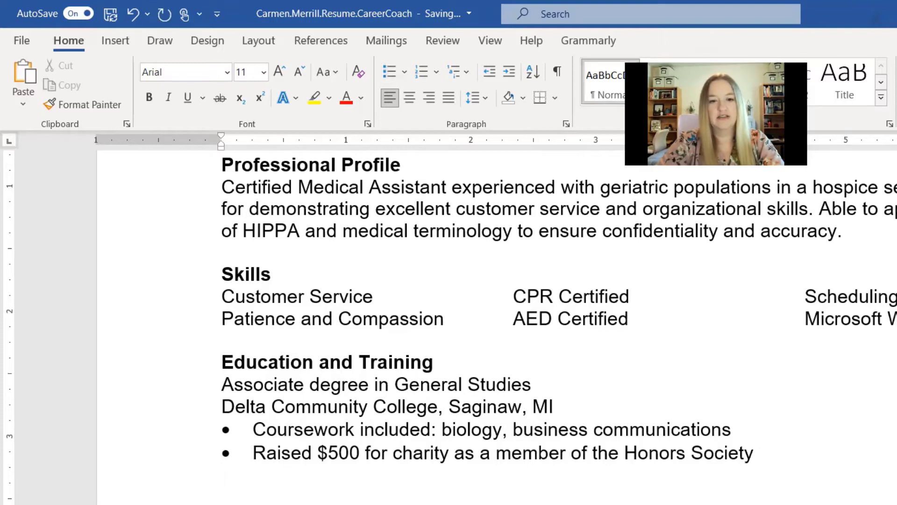
pyautogui.press('Return')
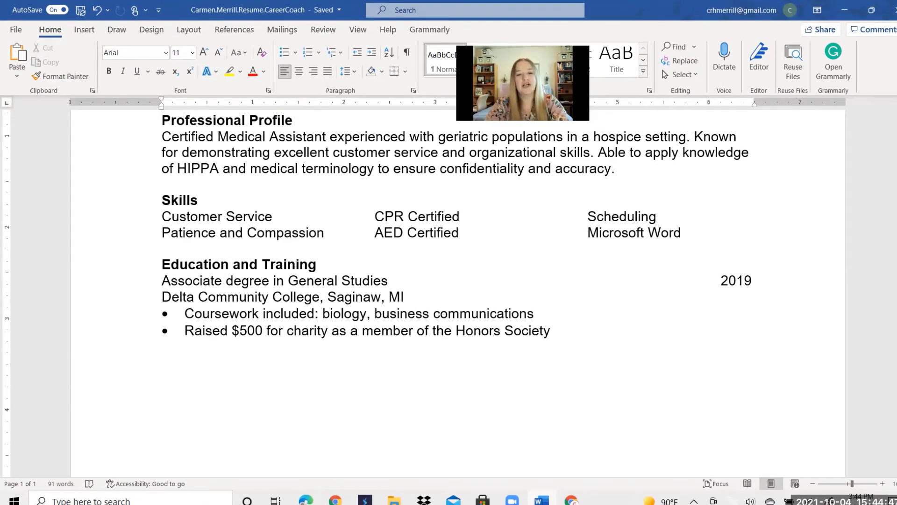
pyautogui.write('Medi')
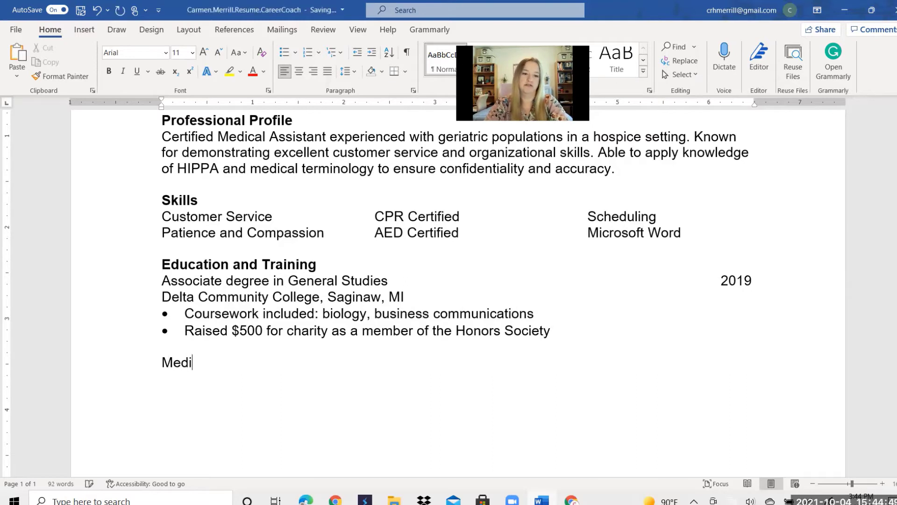
pyautogui.write('cal ')
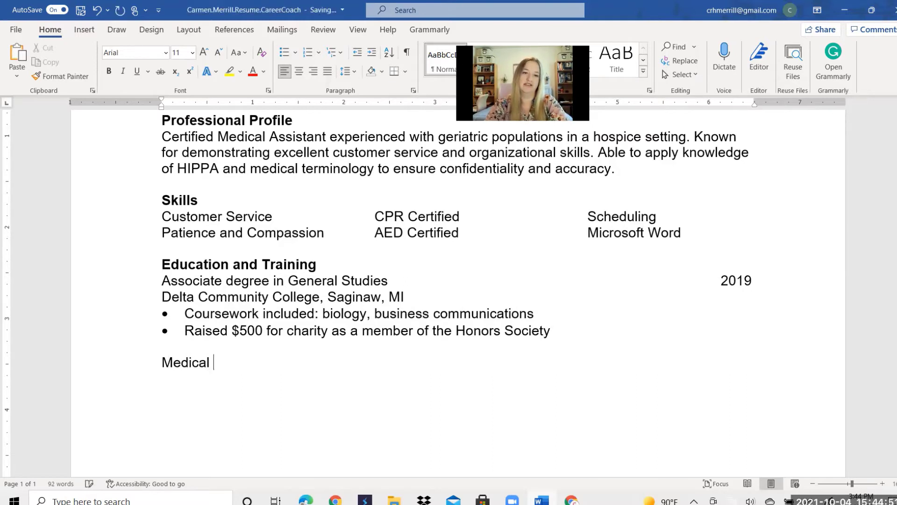
pyautogui.write('Assi')
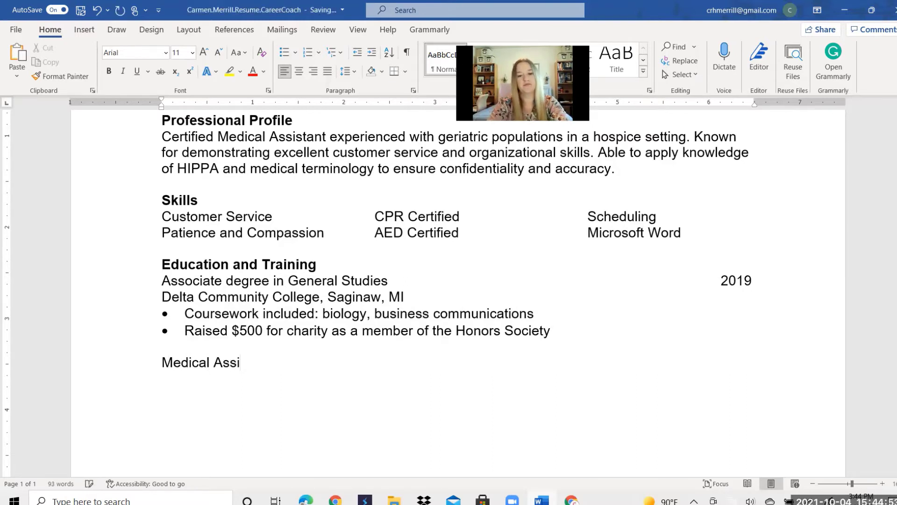
pyautogui.write('stant Certifi')
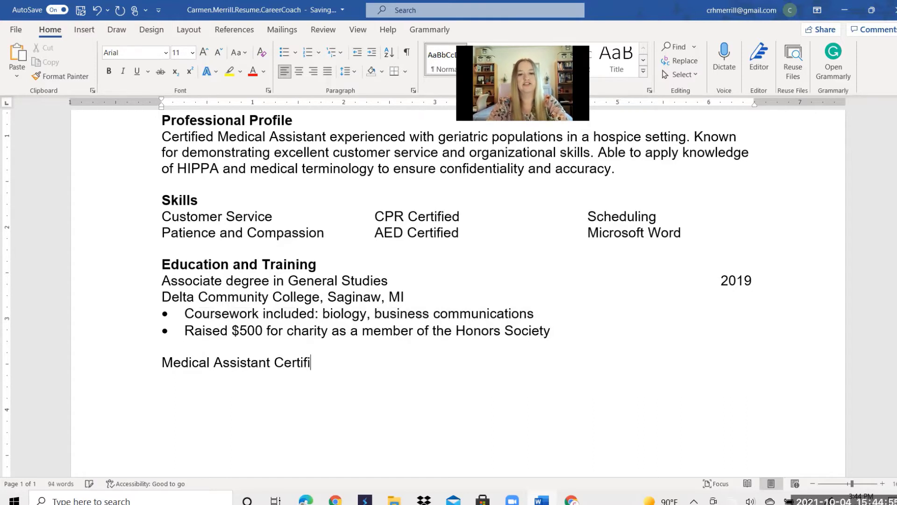
pyautogui.write('ation')
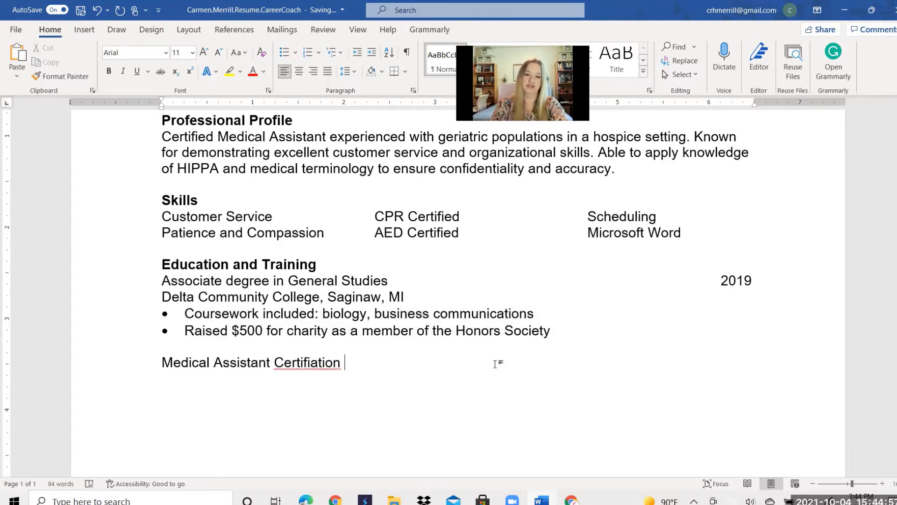
pyautogui.rightClick(311, 361)
pyautogui.click(395, 207)
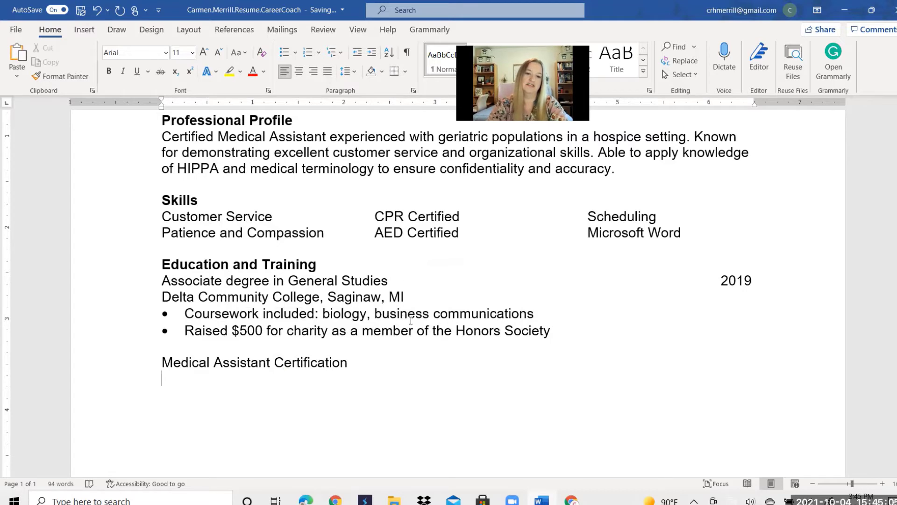
# - Capitalize the word "Degree" in the Associate degree line under Education and Training
pyautogui.click(235, 281)
pyautogui.press('BackSpace')
pyautogui.write('D')
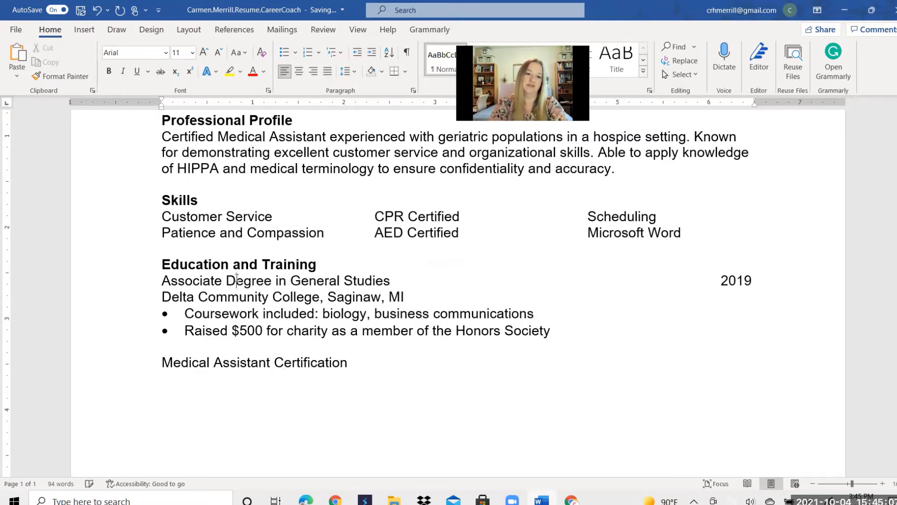
# - Enter "National Society of Medical Assistants" on the line below Medical Assistant Certification
pyautogui.click(189, 376)
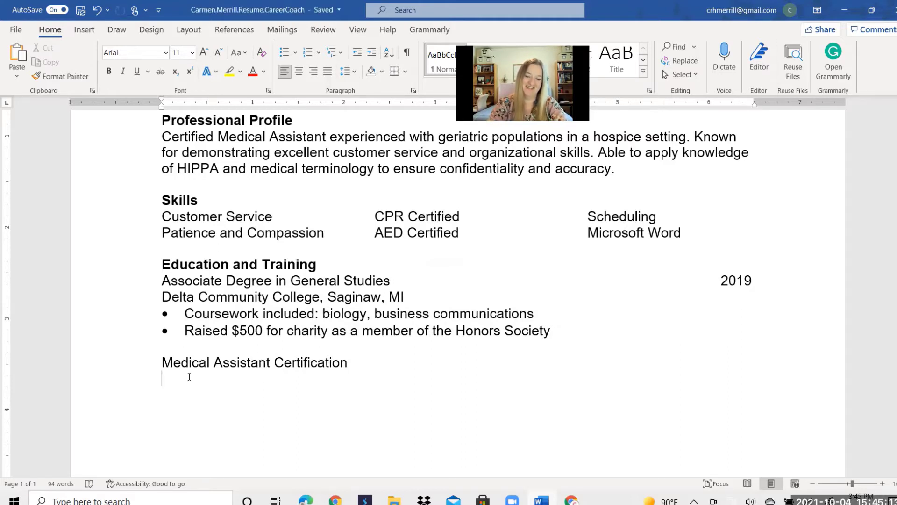
pyautogui.write('nation')
pyautogui.press('BackSpace')
pyautogui.press('BackSpace')
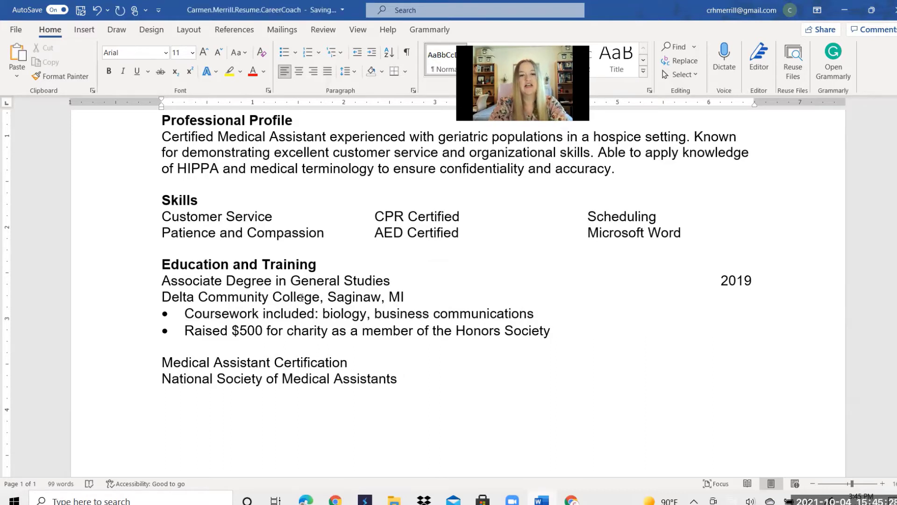
# - Add the year 2020 to the National Society of Medical Assistants line, tabbed across towards the page's right margin
pyautogui.press('Tab')
pyautogui.press('Tab')
pyautogui.press('Tab')
pyautogui.press('Tab')
pyautogui.press('Tab')
pyautogui.press('Tab')
pyautogui.press('Tab')
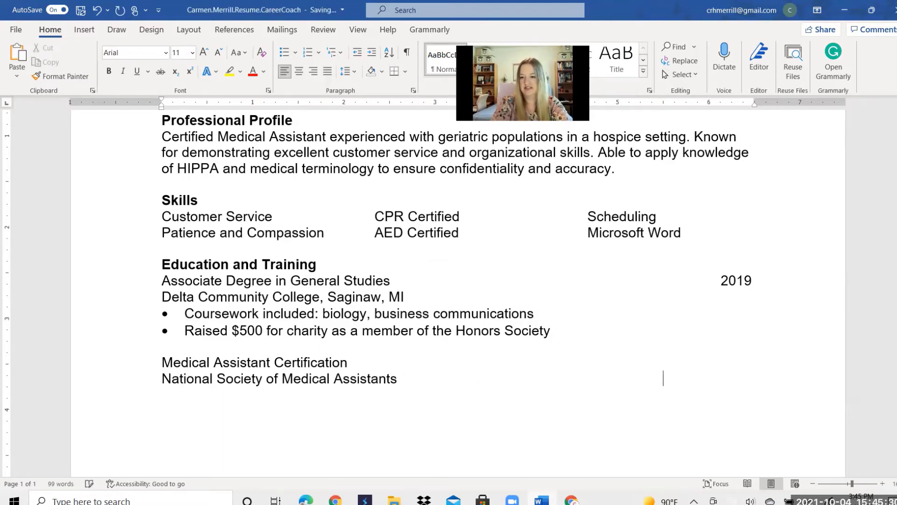
pyautogui.write('0')
pyautogui.press('BackSpace')
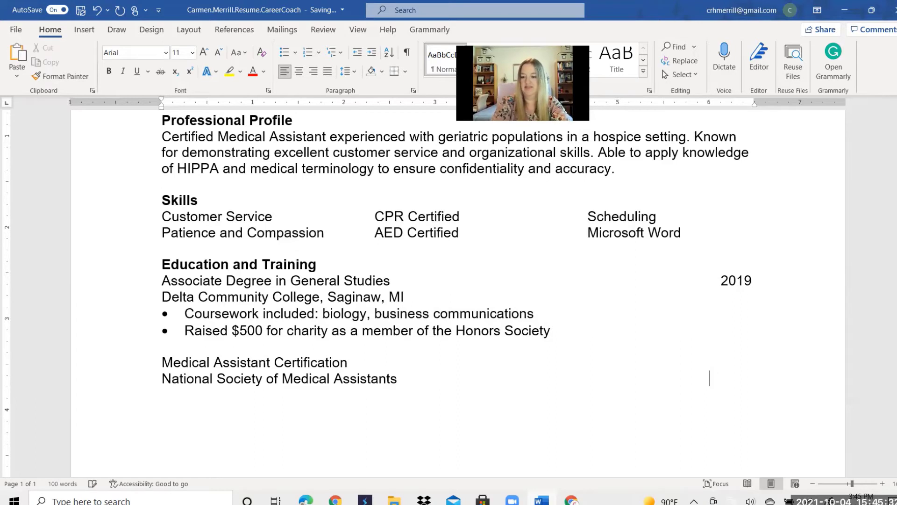
pyautogui.write('2020')
# - Shift the year 2020 over so that it lines up with the 2019 above it at the page's right margin
pyautogui.press('Left')
pyautogui.press('Left')
pyautogui.press('Left')
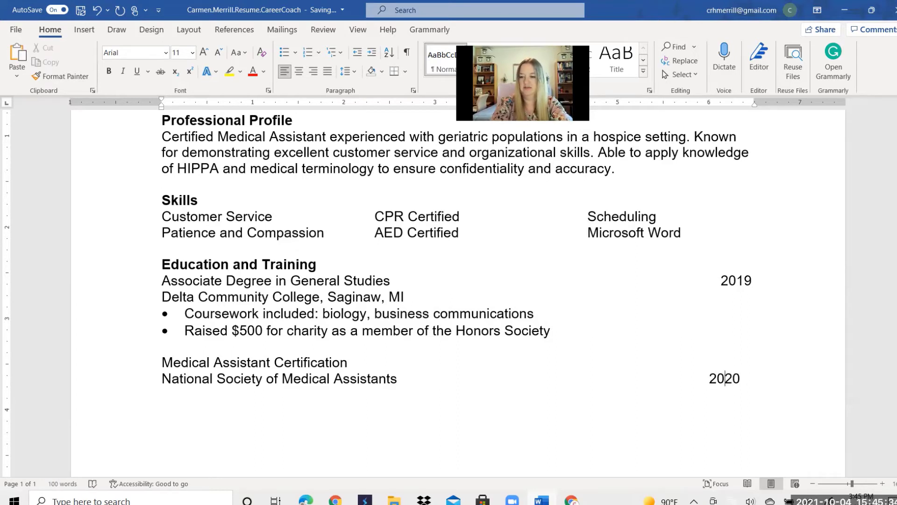
pyautogui.press('Left')
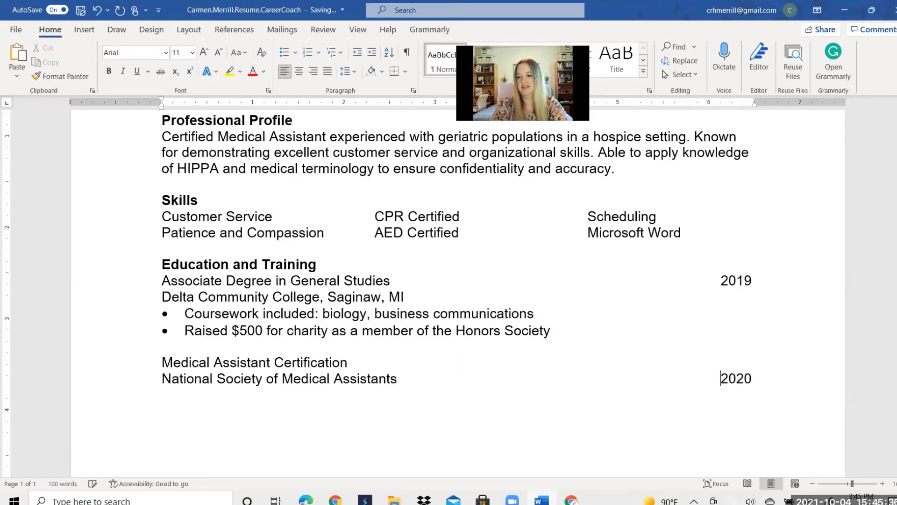
pyautogui.press('BackSpace')
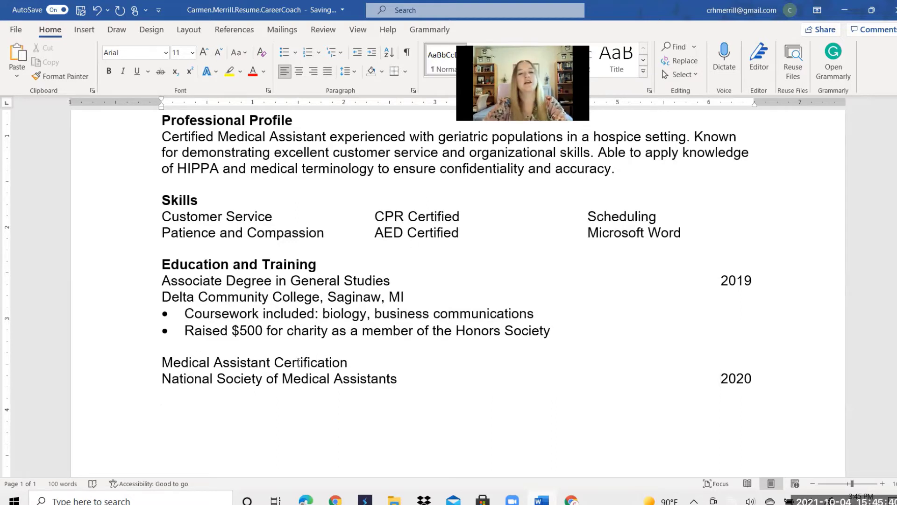
# - Start a new line below the National Society of Medical Assistants line
pyautogui.click(279, 393)
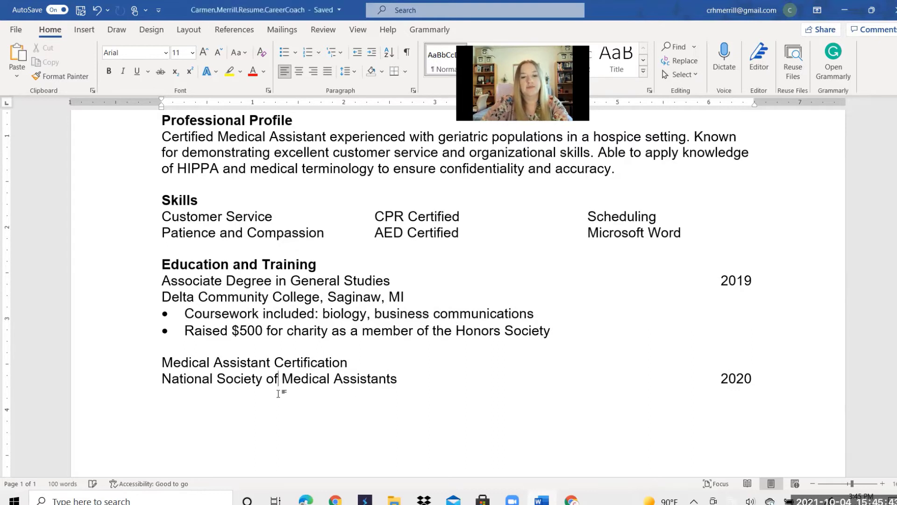
pyautogui.click(773, 384)
pyautogui.press('Return')
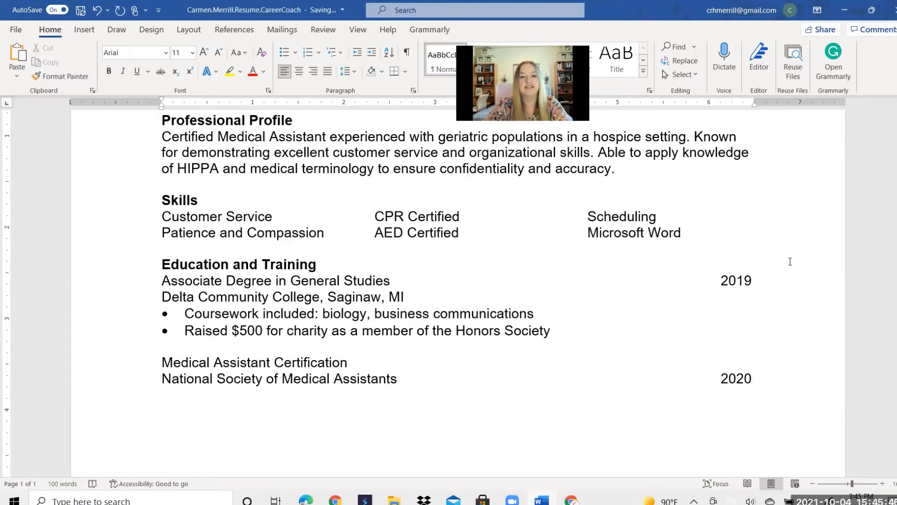
# - Italicize the titles "Associate Degree in General Studies" and "Medical Assistant Certification" in the Education and Training section
pyautogui.moveTo(395, 281); pyautogui.dragTo(171, 280)
pyautogui.hotkey('ctrl', 'i')
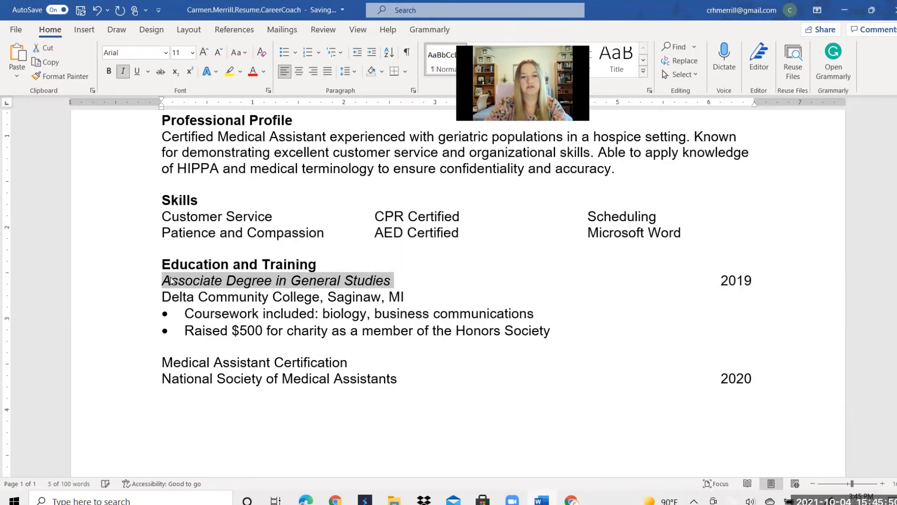
pyautogui.moveTo(358, 364); pyautogui.dragTo(151, 366)
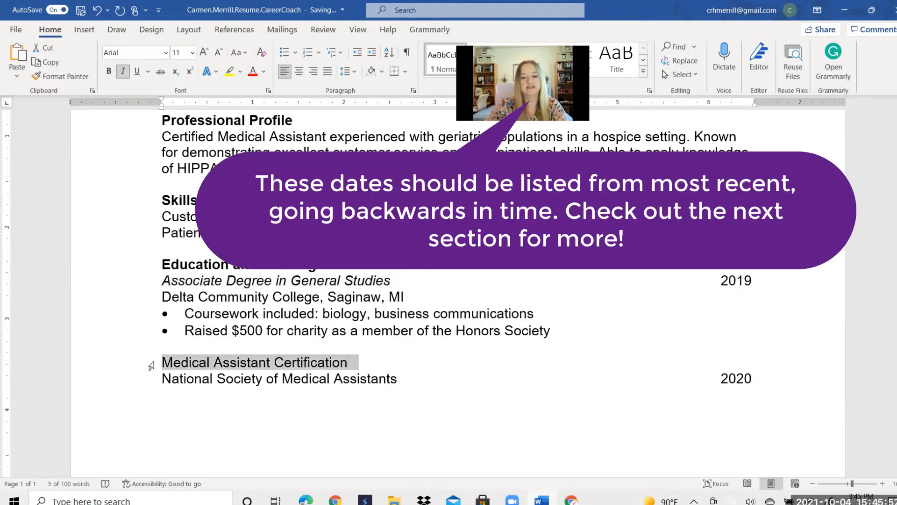
pyautogui.hotkey('ctrl', 'i')
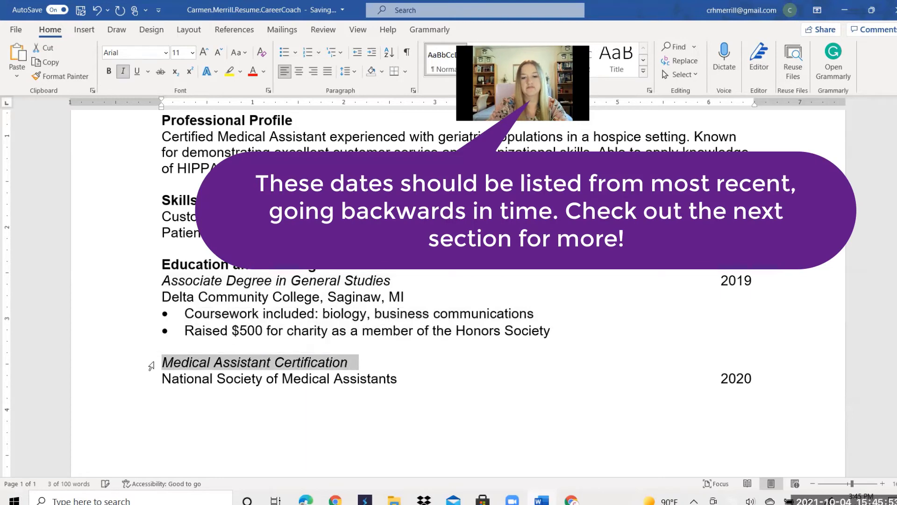
pyautogui.click(214, 403)
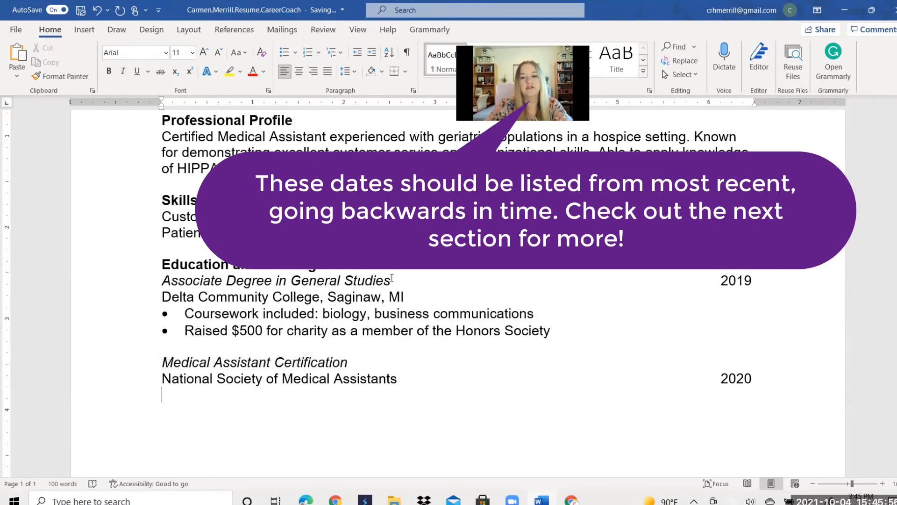
pyautogui.moveTo(392, 278); pyautogui.dragTo(198, 296)
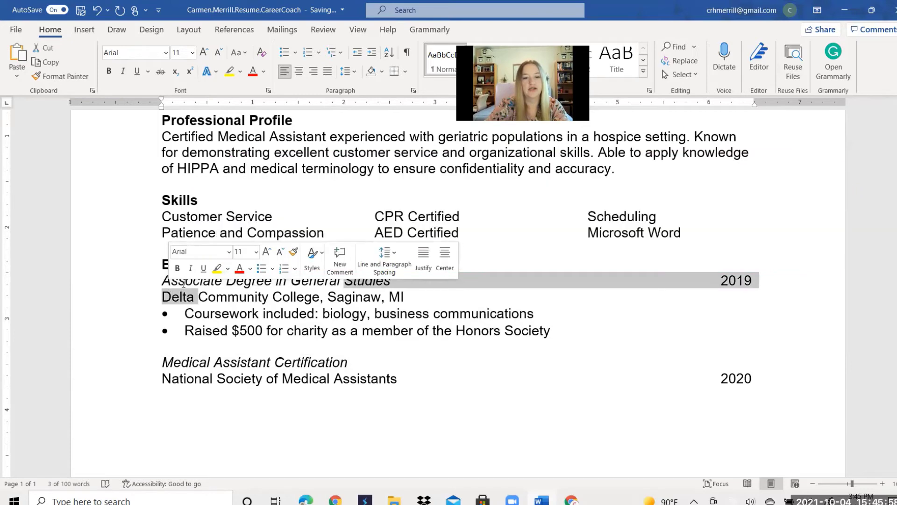
pyautogui.doubleClick(176, 281)
pyautogui.click(176, 281)
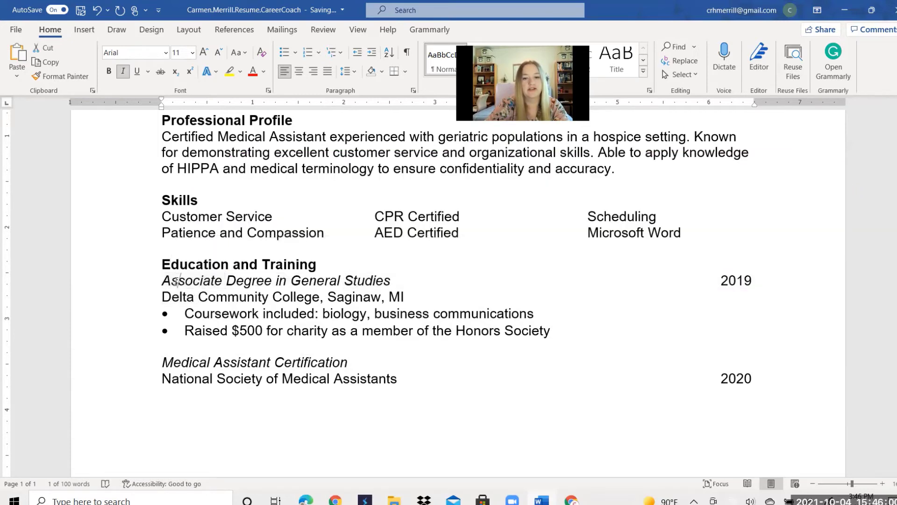
pyautogui.tripleClick(176, 282)
pyautogui.click(385, 282)
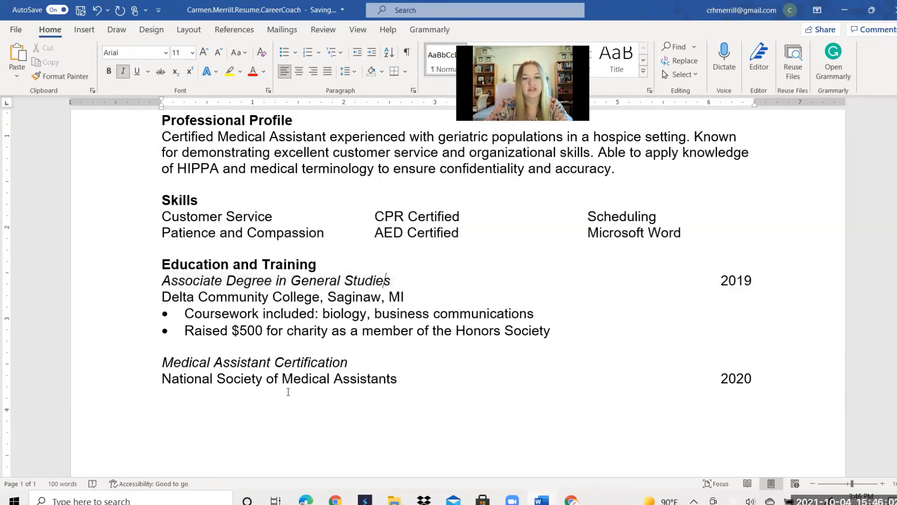
pyautogui.click(259, 394)
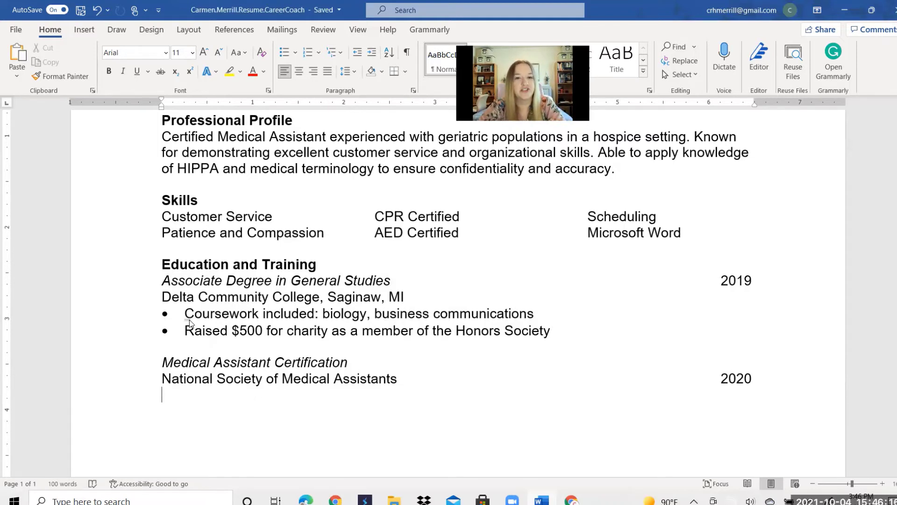
pyautogui.click(294, 54)
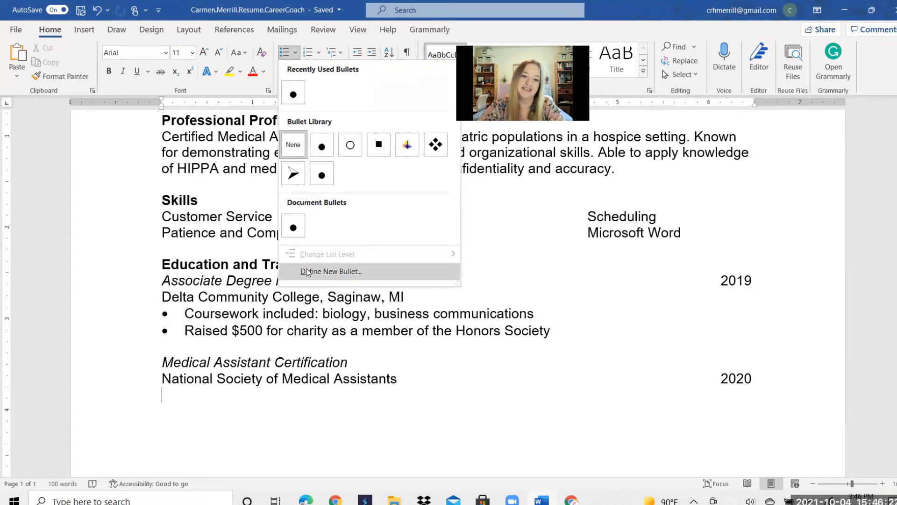
pyautogui.click(186, 405)
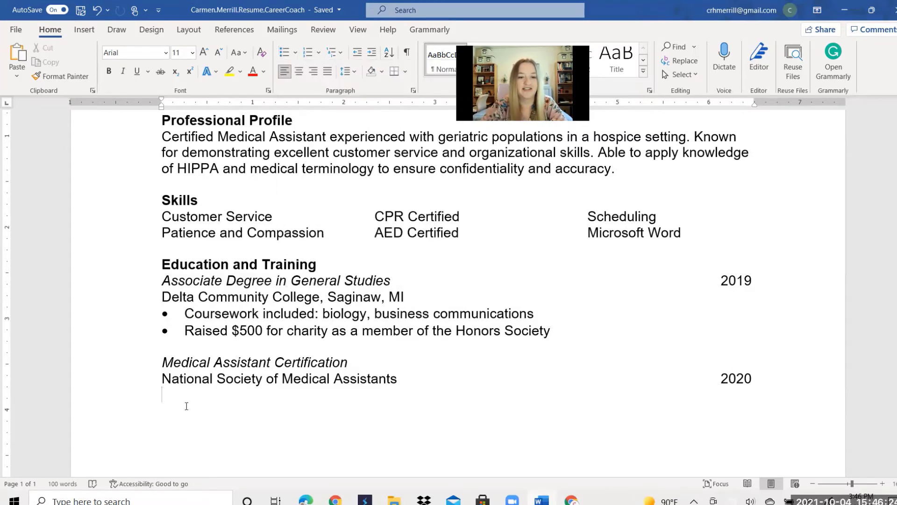
# - Enter "Completed internship" on the line below National Society of Medical Assistants
pyautogui.write('Com')
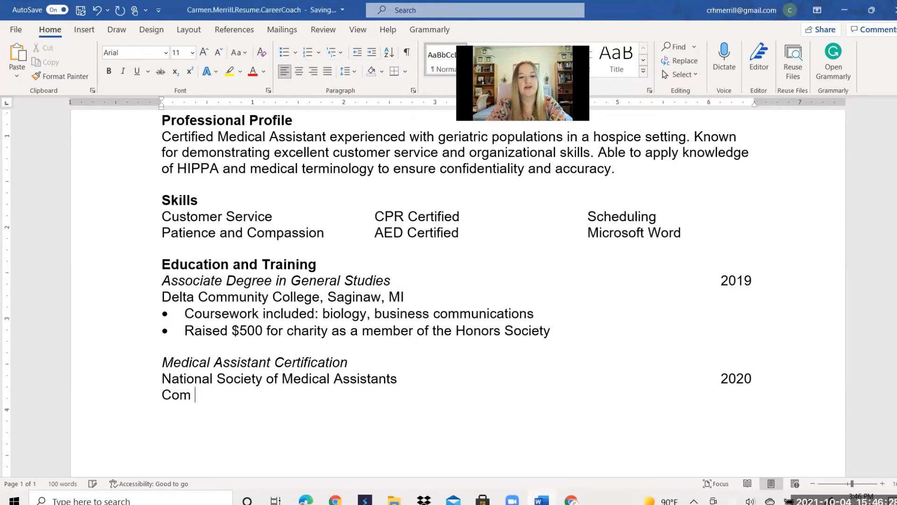
pyautogui.press('BackSpace')
pyautogui.write('plete')
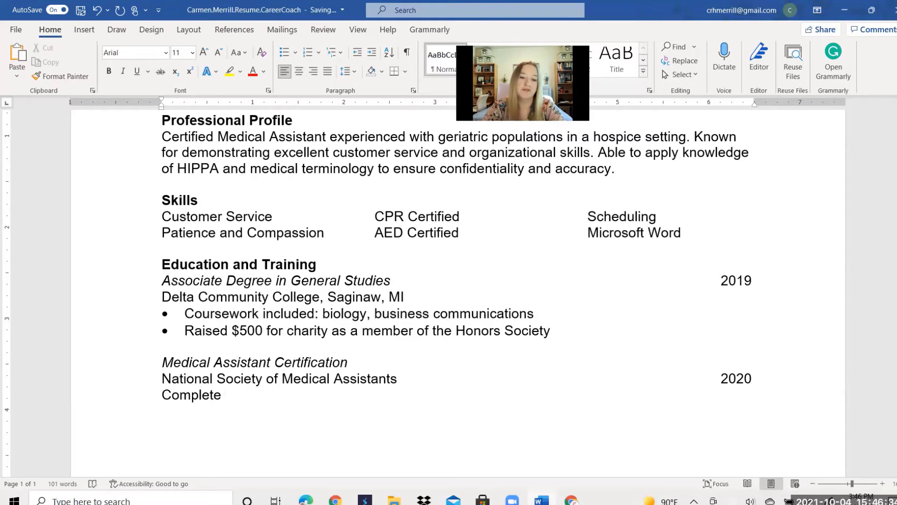
pyautogui.write('d ')
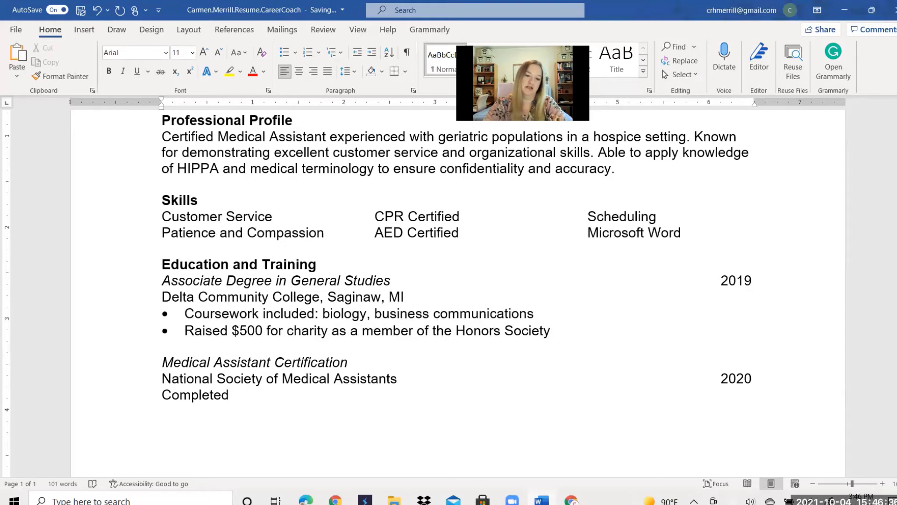
pyautogui.write('internship ')
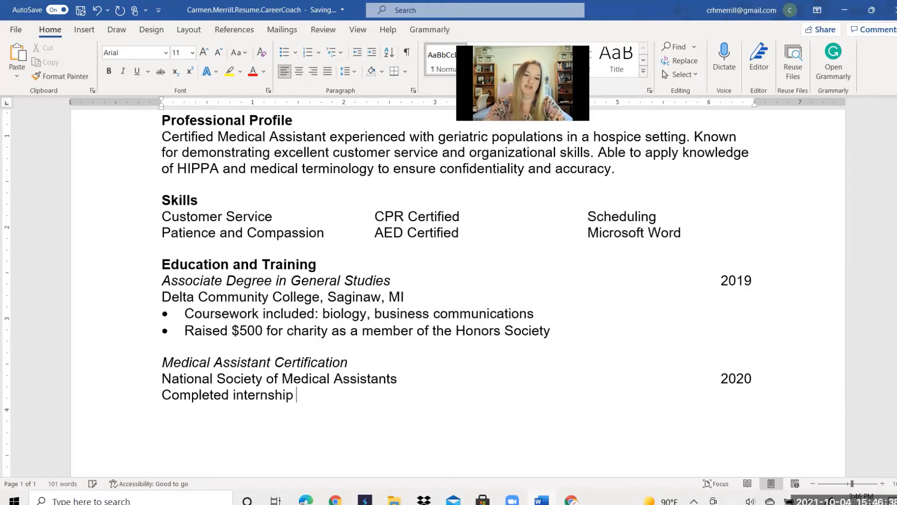
pyautogui.write('in')
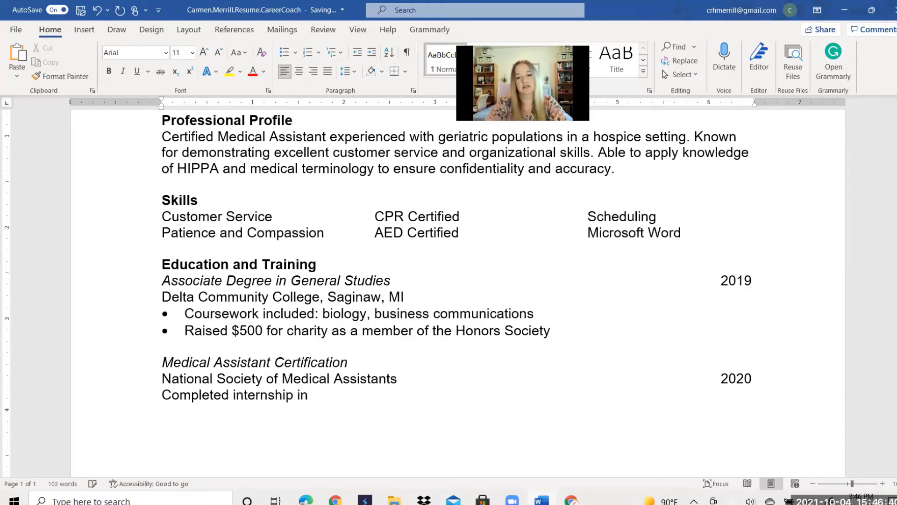
pyautogui.press('BackSpace')
pyautogui.press('BackSpace')
pyautogui.press('BackSpace')
pyautogui.write('s ')
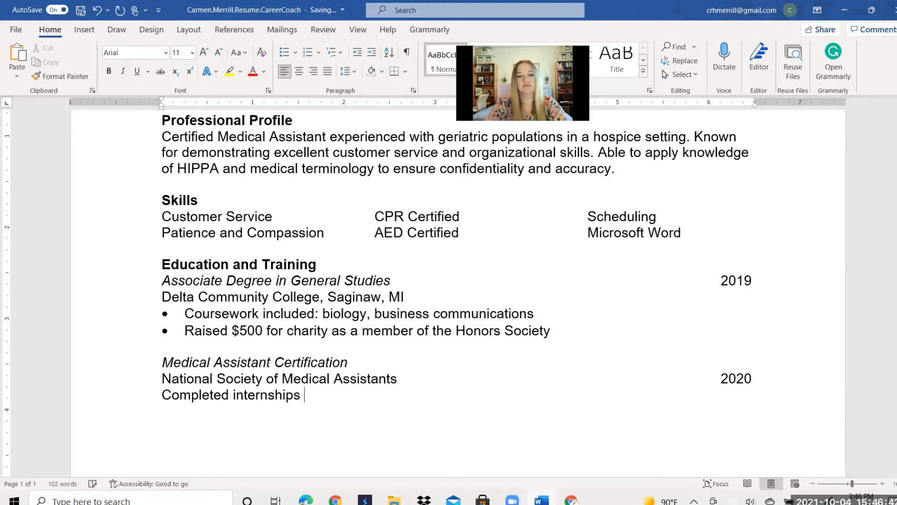
pyautogui.write('with a a')
pyautogui.press('BackSpace')
pyautogui.write('f')
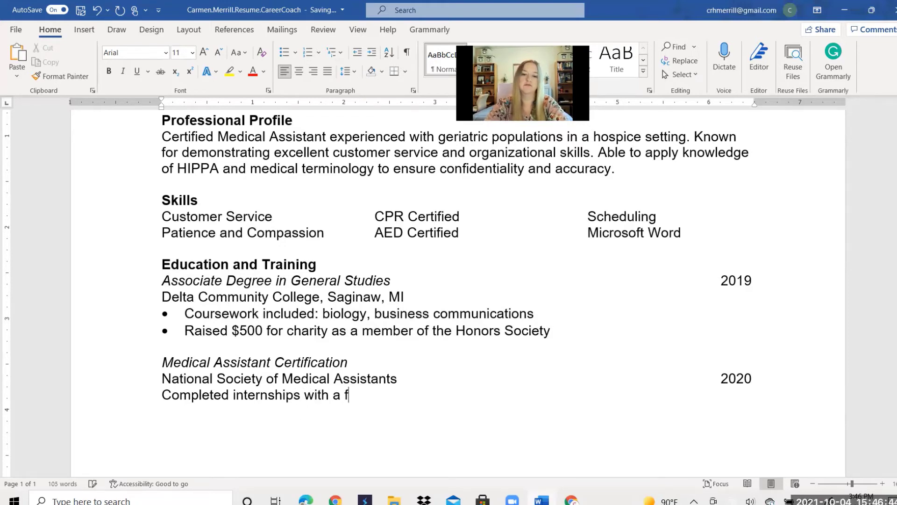
pyautogui.write('ocus o')
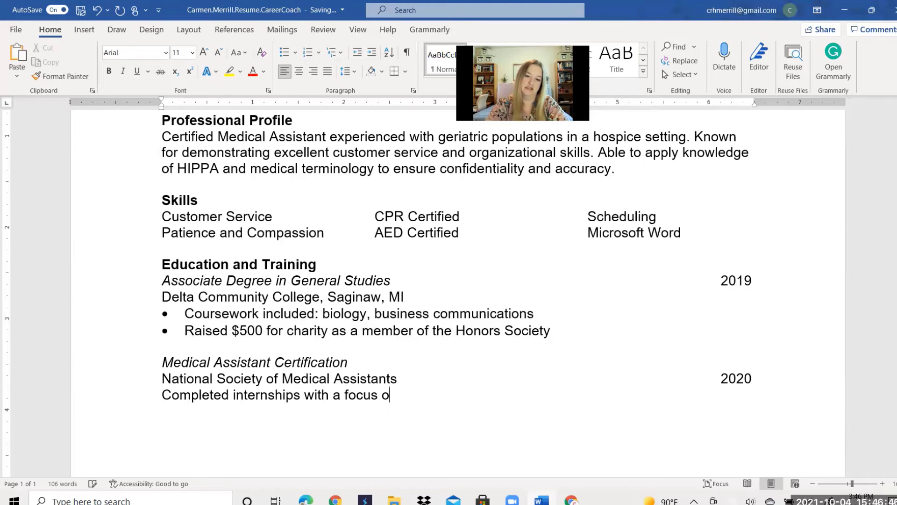
pyautogui.press('BackSpace')
pyautogui.press('BackSpace')
pyautogui.press('BackSpace')
pyautogui.press('BackSpace')
pyautogui.press('BackSpace')
pyautogui.press('BackSpace')
pyautogui.press('BackSpace')
pyautogui.press('BackSpace')
pyautogui.press('BackSpace')
pyautogui.press('BackSpace')
pyautogui.press('BackSpace')
pyautogui.press('BackSpace')
pyautogui.press('BackSpace')
pyautogui.press('BackSpace')
pyautogui.press('BackSpace')
pyautogui.press('BackSpace')
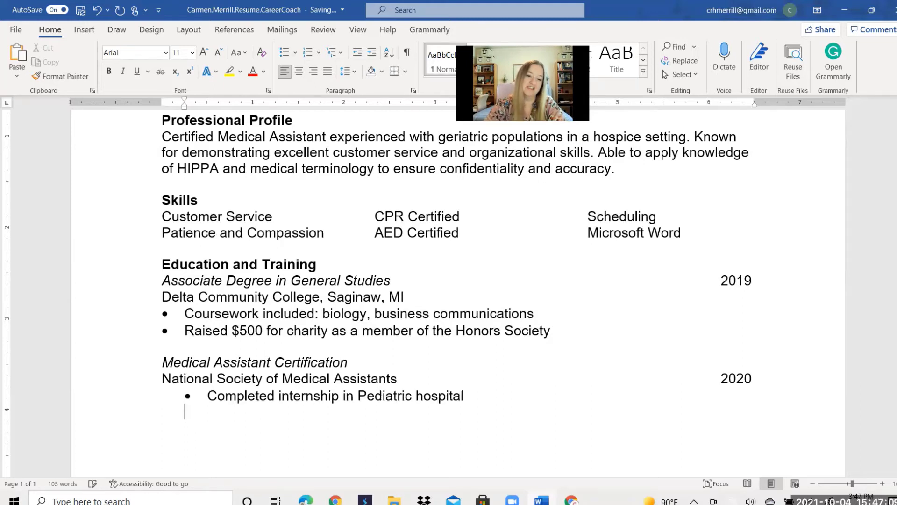
# - Outdent the "Completed internship in Pediatric hospital" bullet to match the bullets above, and end the list with a blank line below it
pyautogui.press('BackSpace')
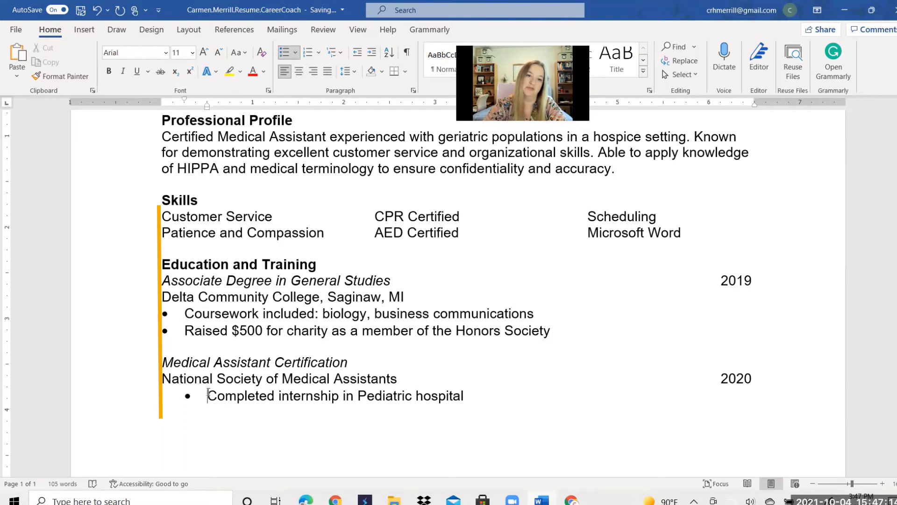
pyautogui.click(355, 55)
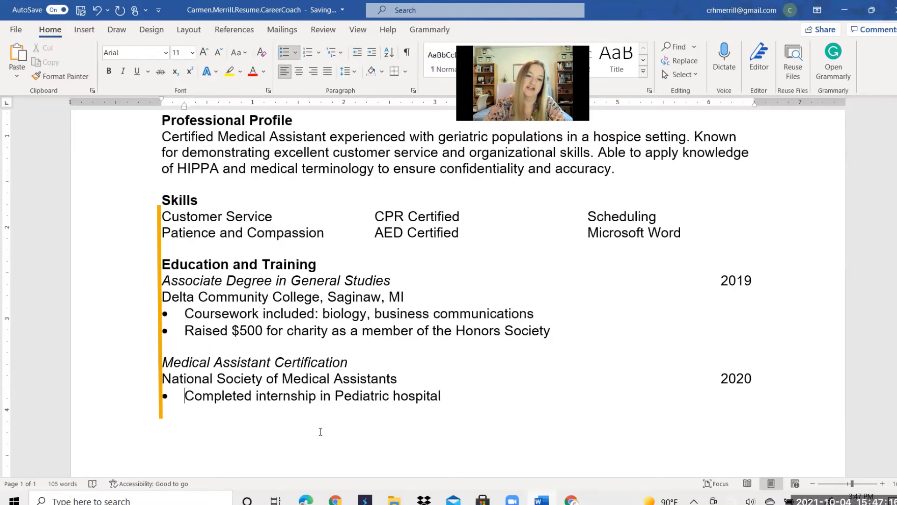
pyautogui.click(452, 400)
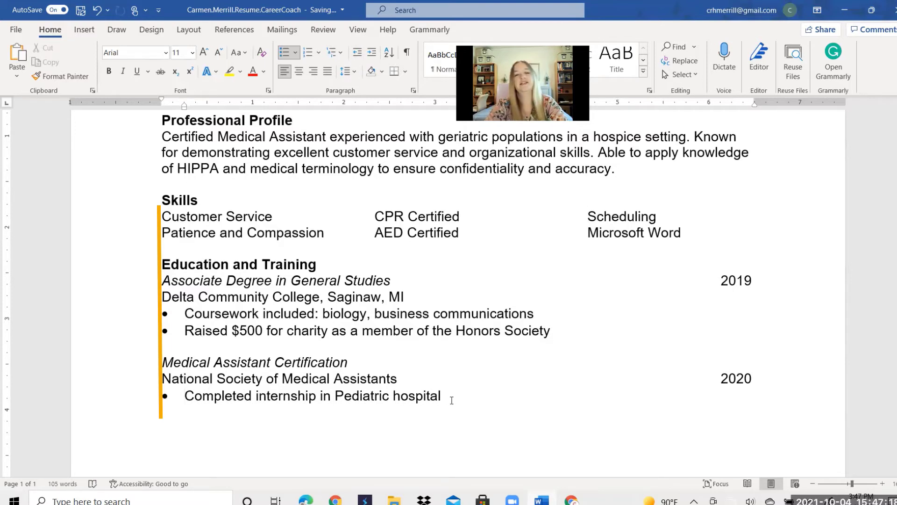
pyautogui.press('Return')
pyautogui.press('Return')
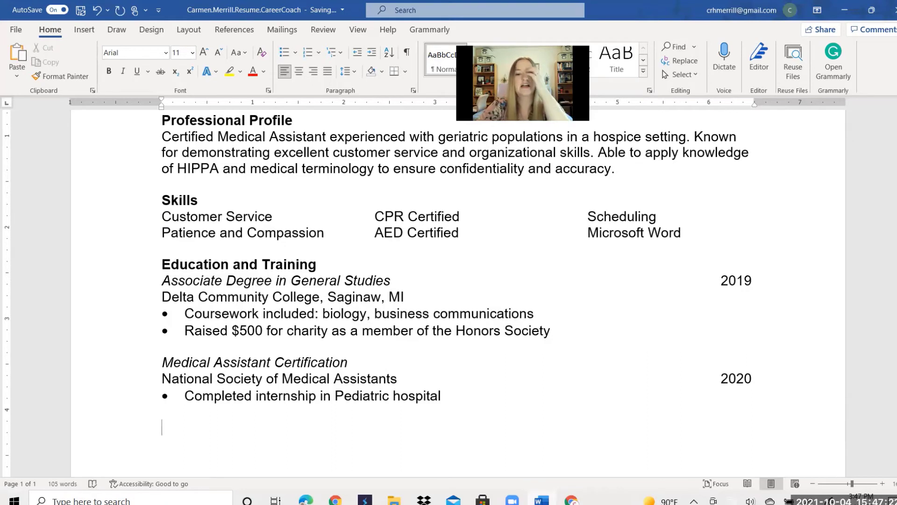
# - Append ", received additional training in end-of-life care" to the internship bullet, and move to a fresh line below it
pyautogui.click(469, 406)
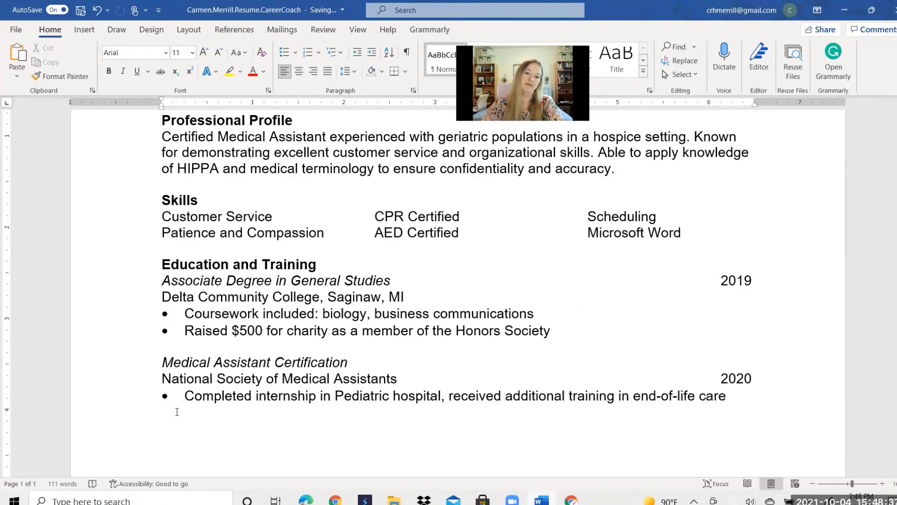
pyautogui.press('Return')
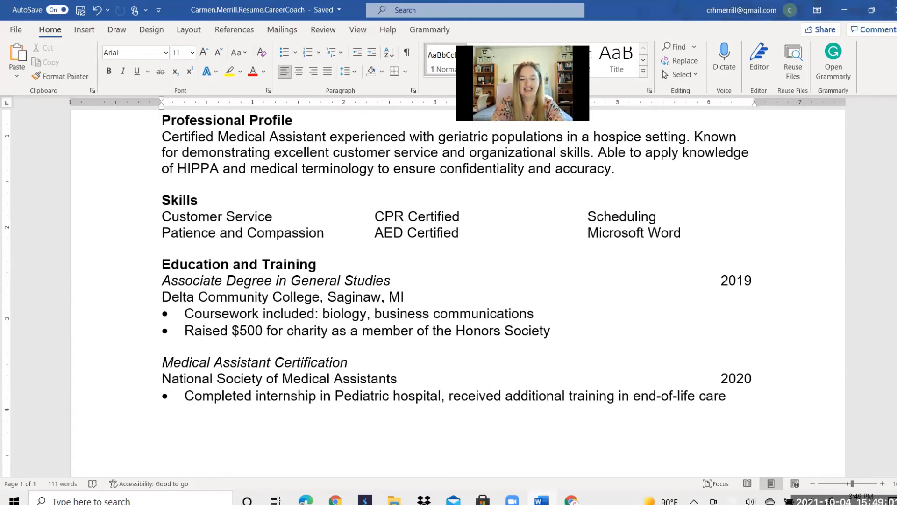
# - Enter "Certification in Project Management" as a new entry below the internship bullet, and start a new line beneath it
pyautogui.write('Certif')
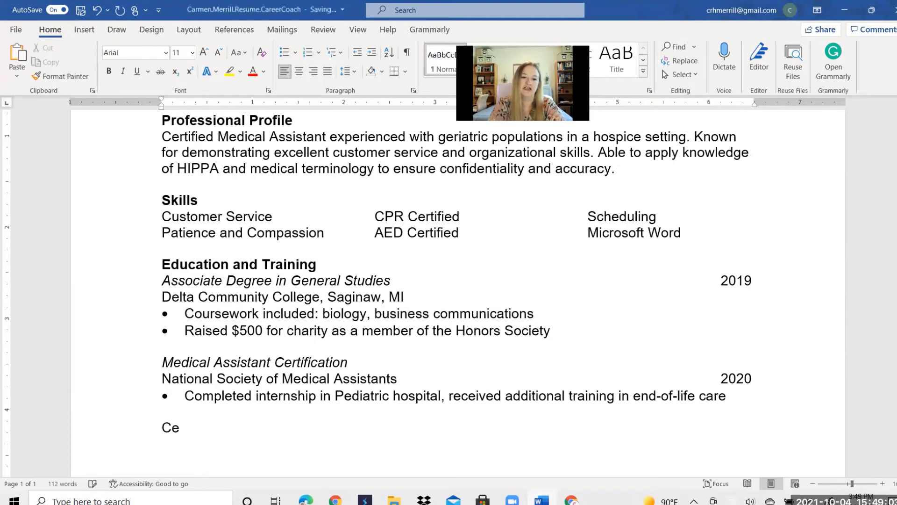
pyautogui.press('BackSpace')
pyautogui.press('BackSpace')
pyautogui.press('BackSpace')
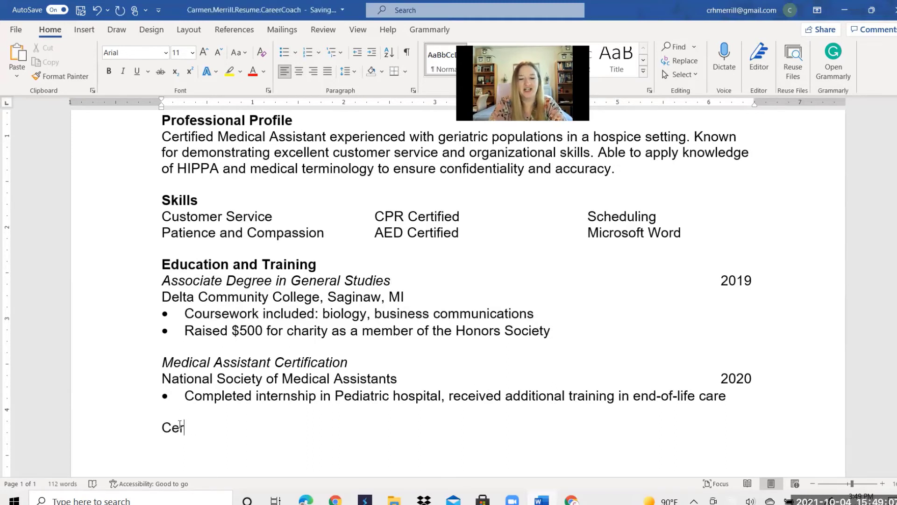
pyautogui.write('tif')
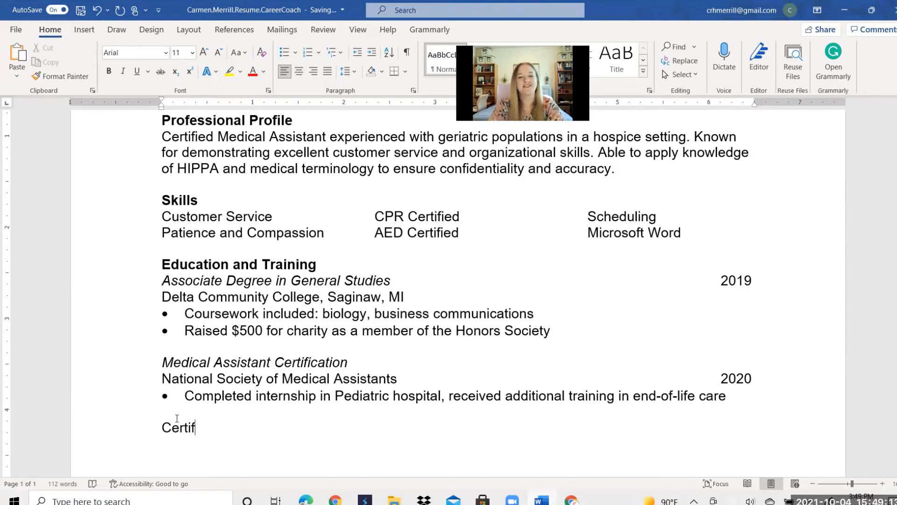
pyautogui.write('action')
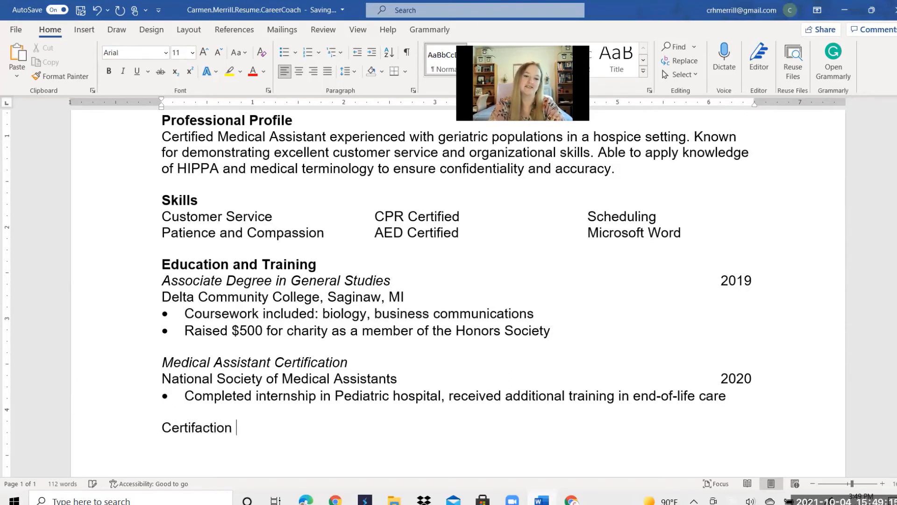
pyautogui.press('BackSpace')
pyautogui.press('BackSpace')
pyautogui.press('BackSpace')
pyautogui.press('BackSpace')
pyautogui.press('BackSpace')
pyautogui.press('BackSpace')
pyautogui.press('BackSpace')
pyautogui.press('BackSpace')
pyautogui.press('BackSpace')
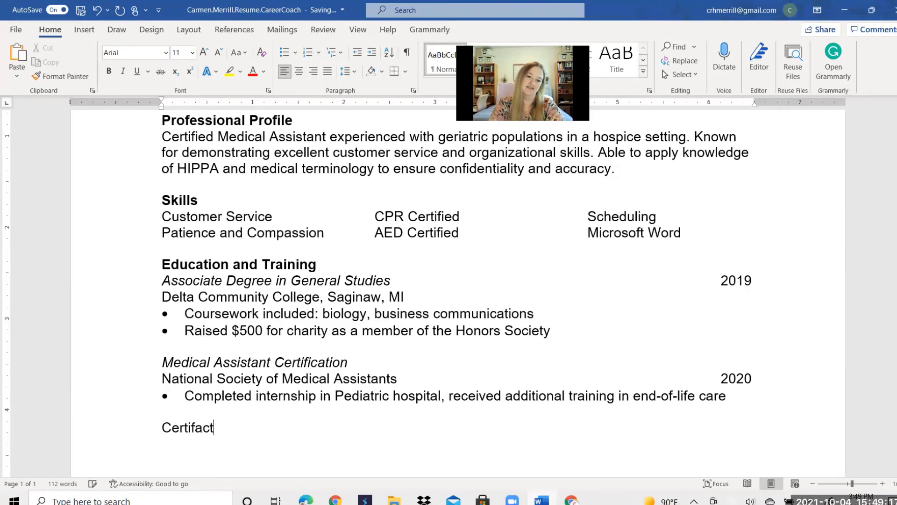
pyautogui.write('ifi')
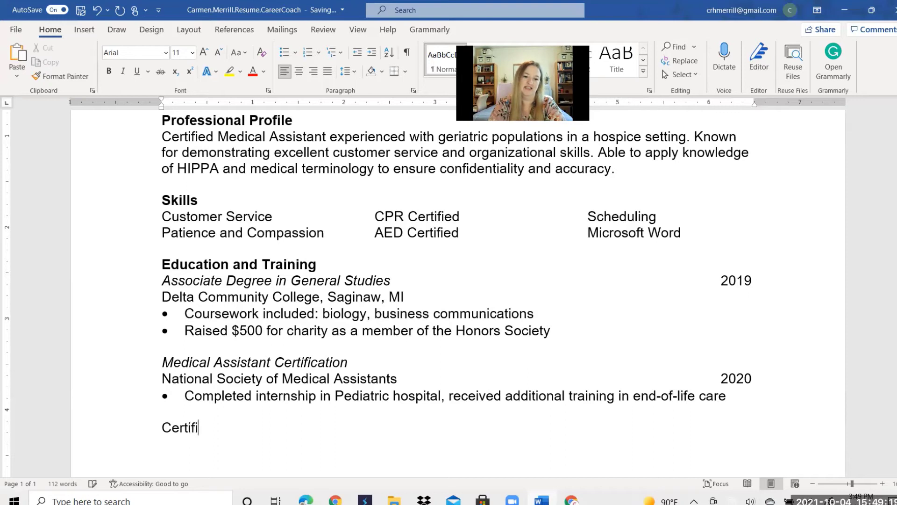
pyautogui.write('cation in P')
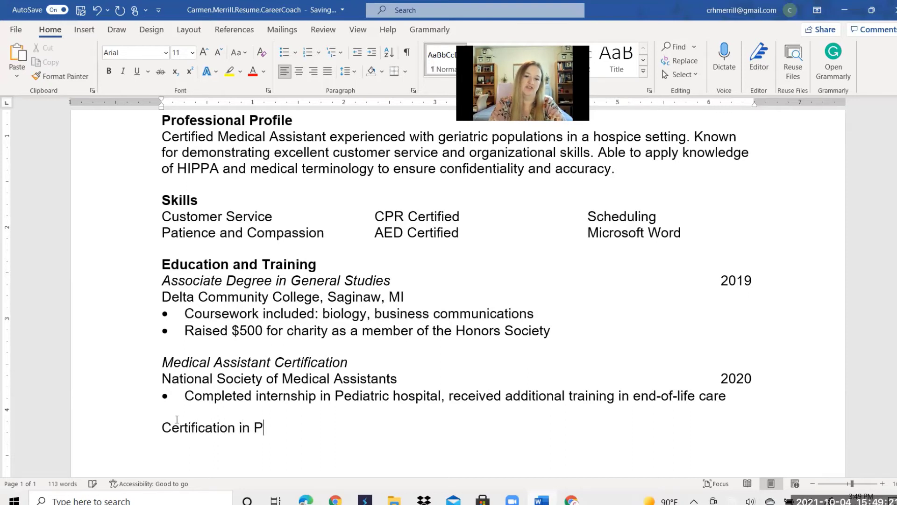
pyautogui.write('roject Management')
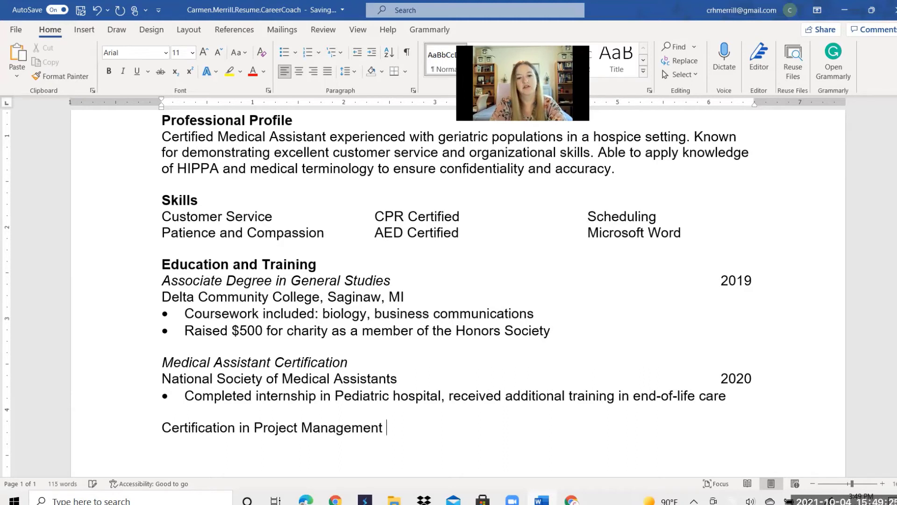
pyautogui.press('Return')
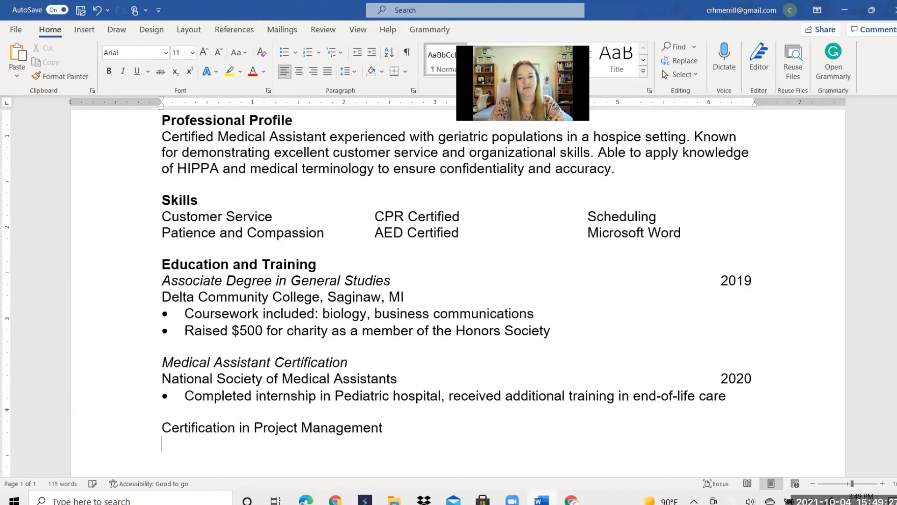
pyautogui.write('S')
pyautogui.press('BackSpace')
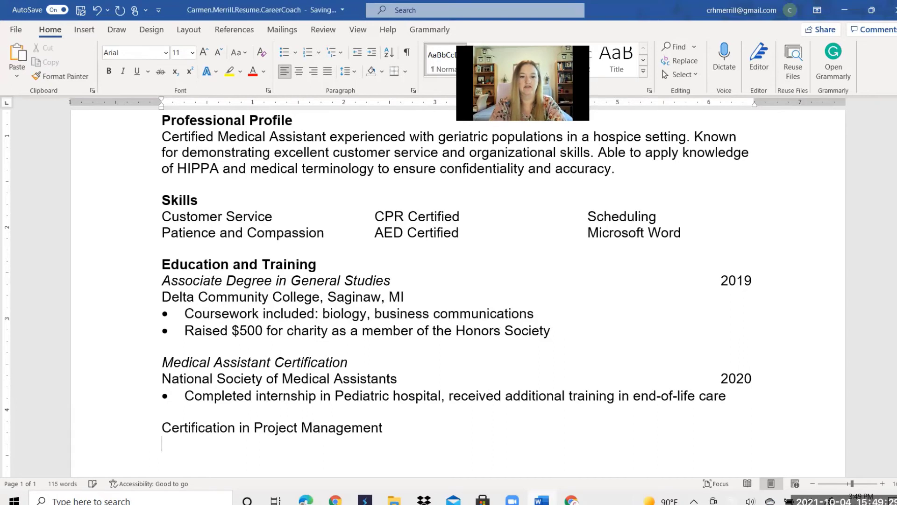
# - Enter "Black Belt Six Sigma Association" on the line below Certification in Project Management
pyautogui.write('Black B')
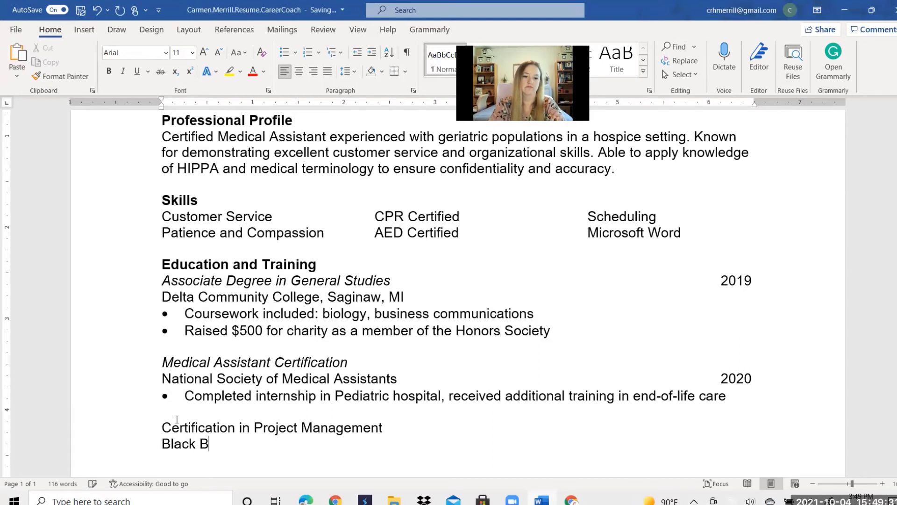
pyautogui.write('elt Six')
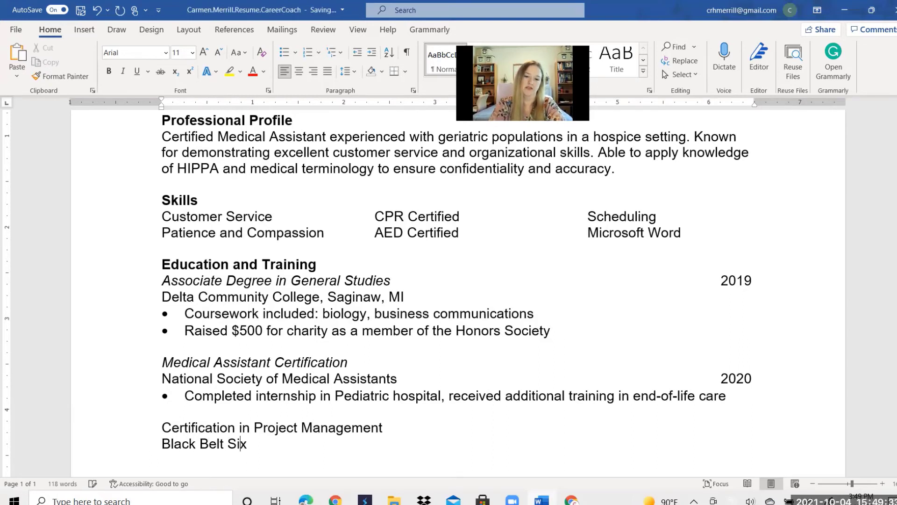
pyautogui.write(' Sigma ')
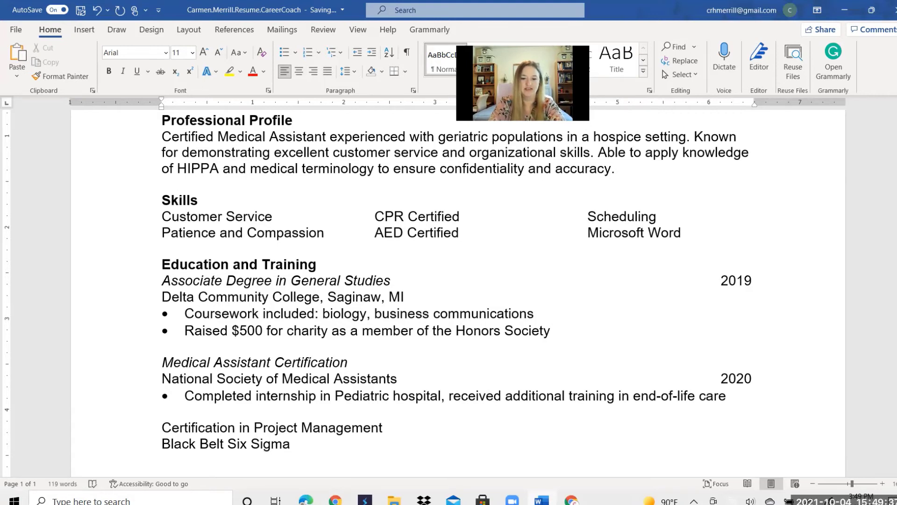
pyautogui.write('A')
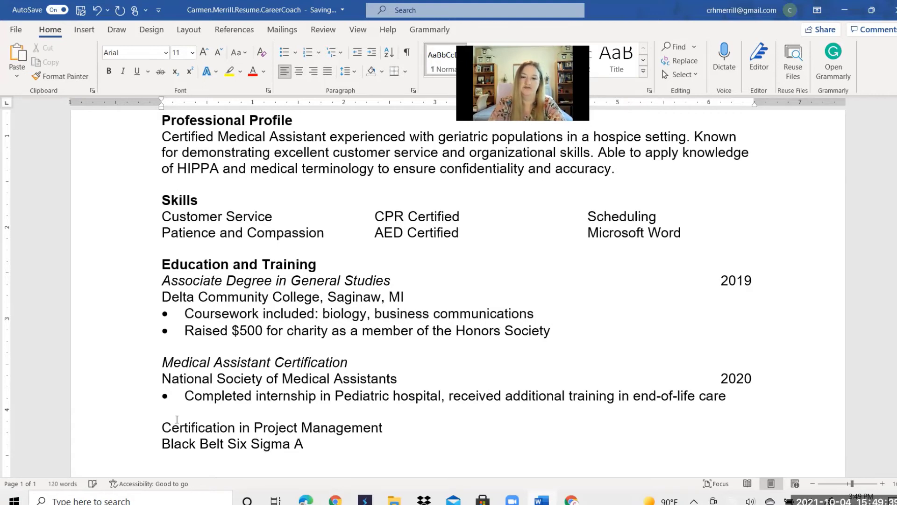
pyautogui.write('ssocation')
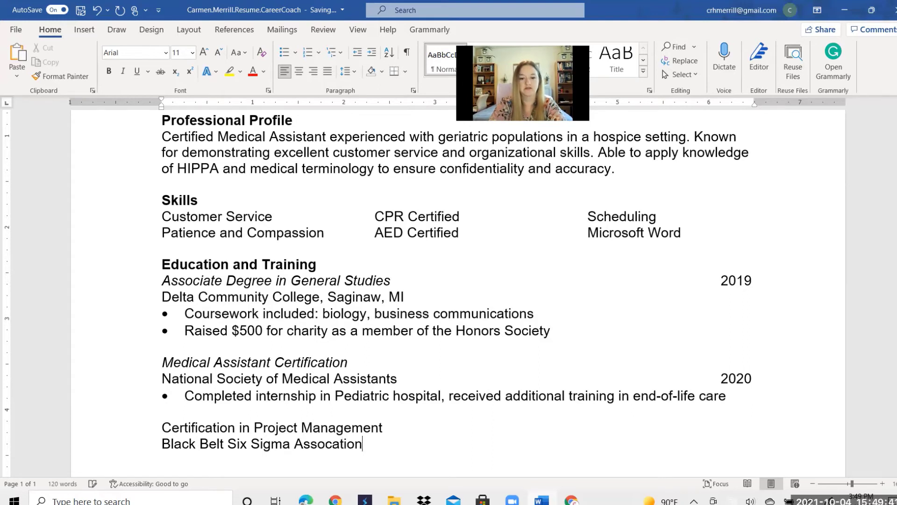
pyautogui.press('BackSpace')
pyautogui.press('BackSpace')
pyautogui.press('BackSpace')
pyautogui.press('BackSpace')
pyautogui.press('BackSpace')
pyautogui.press('BackSpace')
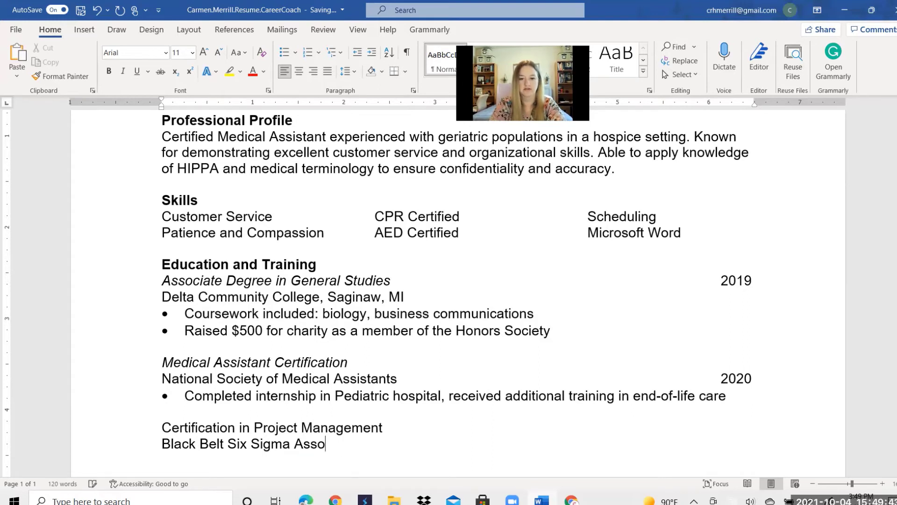
pyautogui.write('ciation')
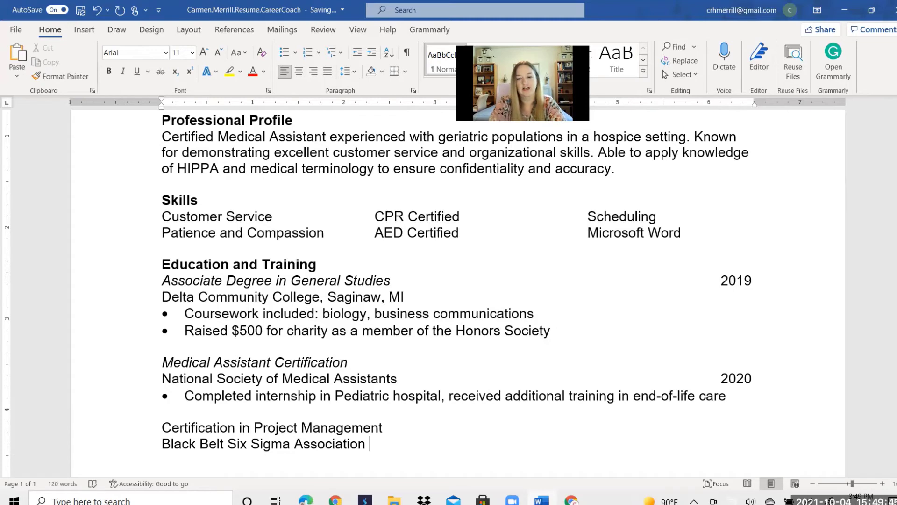
# - Add the year 2021 at the far end of the Black Belt Six Sigma Association line, and start a new line below
pyautogui.press('Tab')
pyautogui.press('Tab')
pyautogui.press('Tab')
pyautogui.press('Tab')
pyautogui.press('Tab')
pyautogui.press('Tab')
pyautogui.press('Tab')
pyautogui.press('Tab')
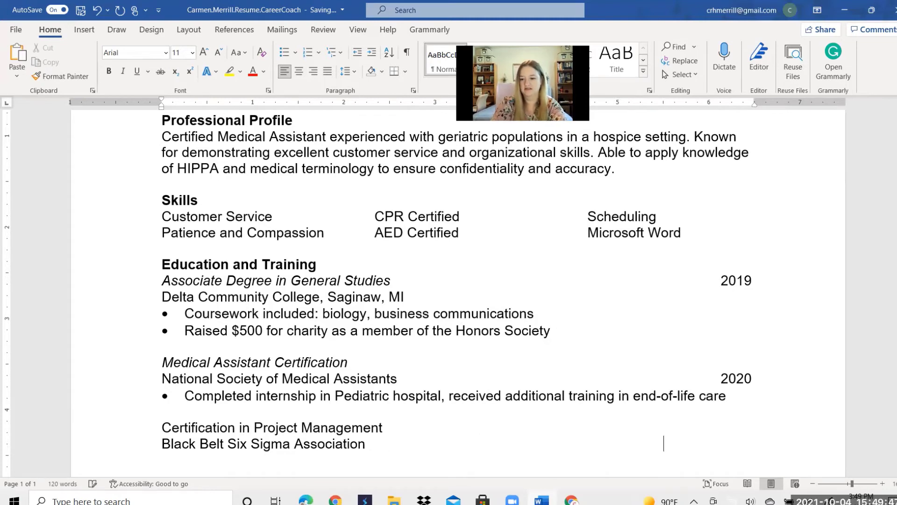
pyautogui.write('2021')
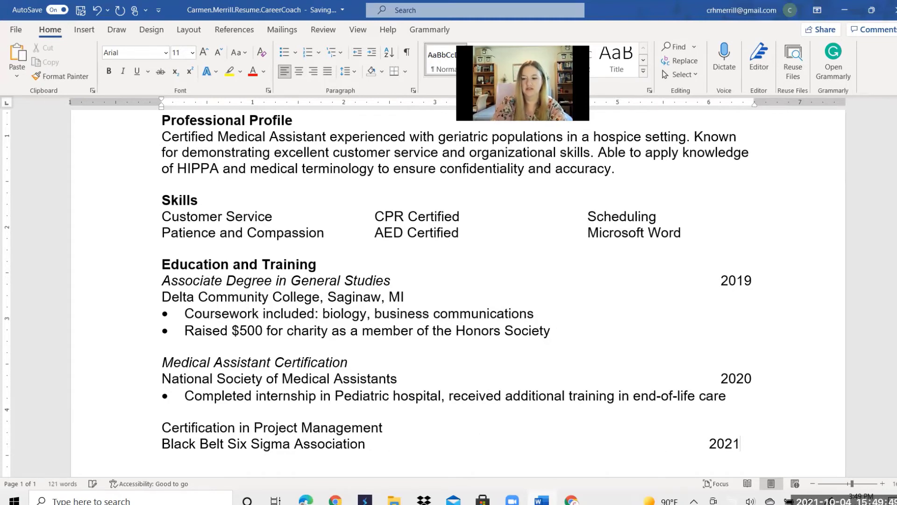
pyautogui.press('Return')
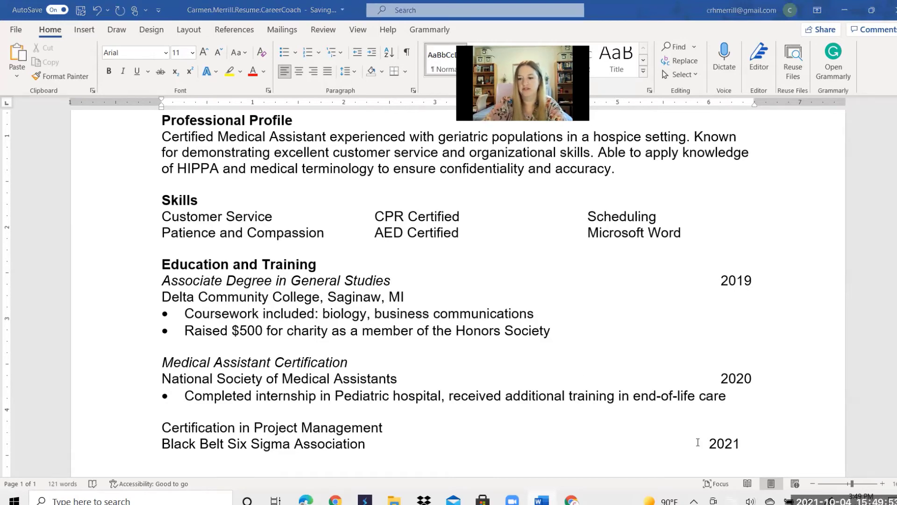
# - Adjust the spacing before 2021 so it lines up with the 2020 above, and leave an empty line below the entry
pyautogui.scroll(-4, 767, 274)
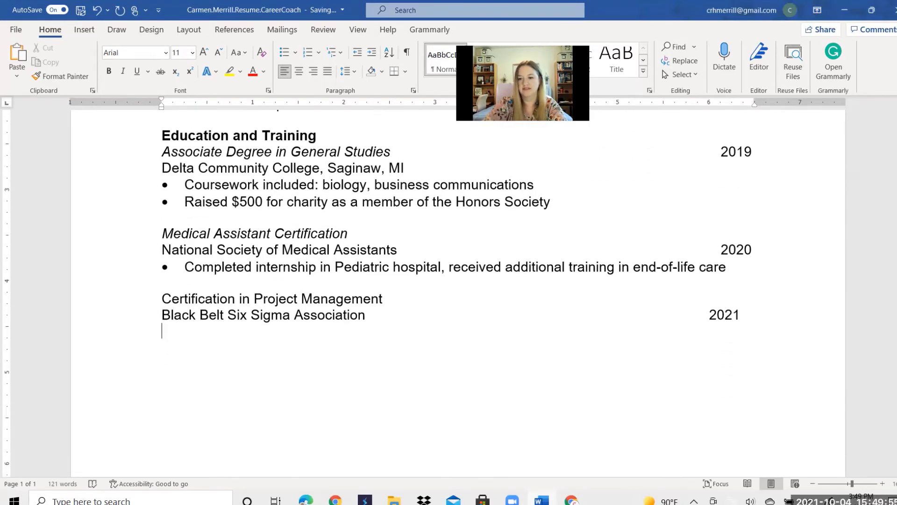
pyautogui.click(710, 267)
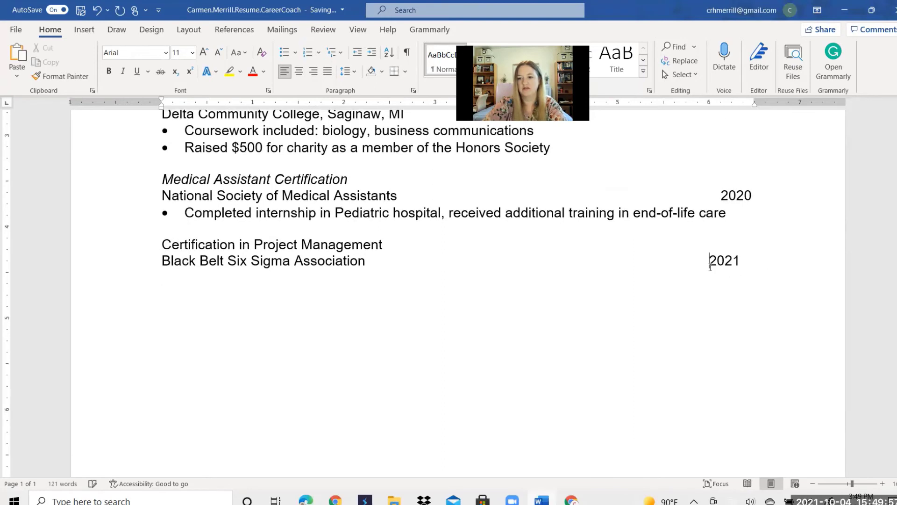
pyautogui.write('cc')
pyautogui.press('BackSpace')
pyautogui.press('BackSpace')
pyautogui.press('BackSpace')
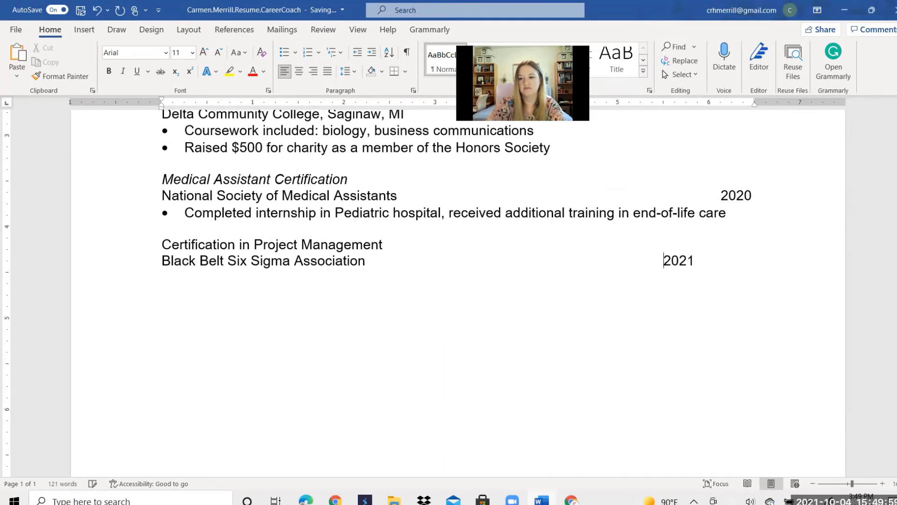
pyautogui.press('Return')
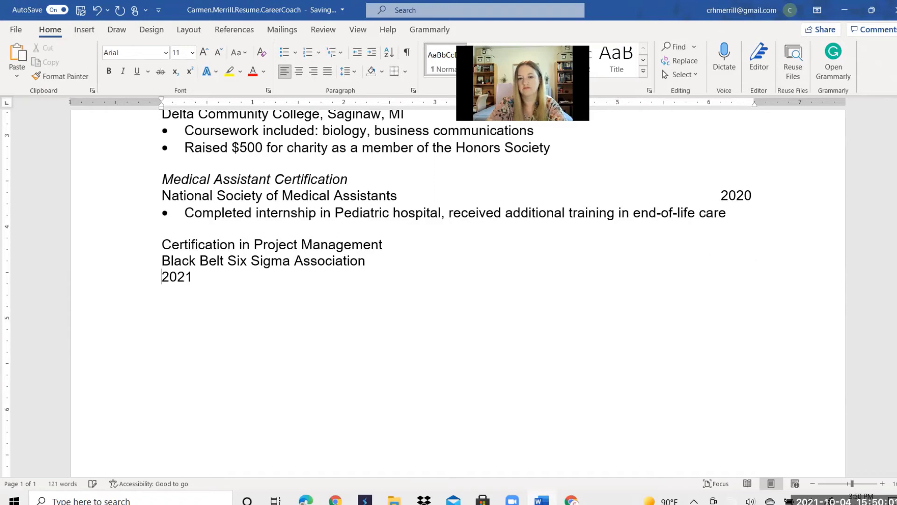
pyautogui.press('BackSpace')
pyautogui.press('Return')
pyautogui.press('BackSpace')
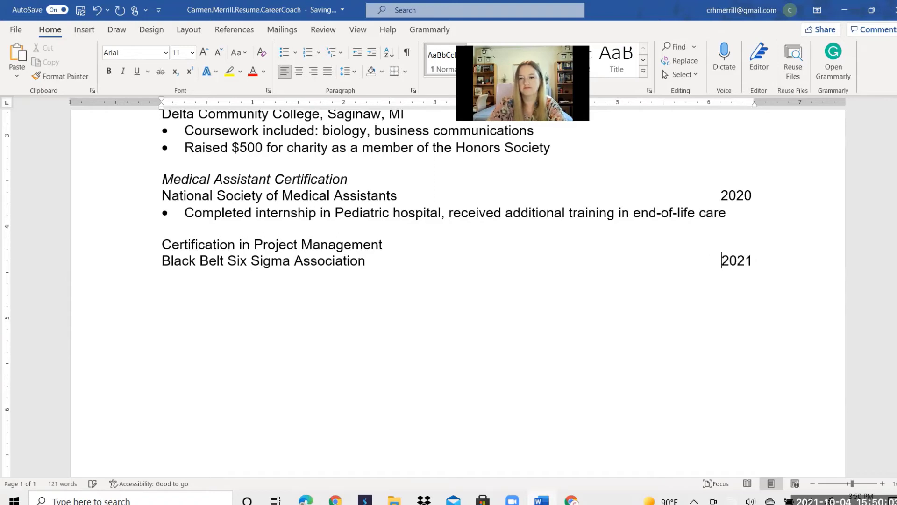
pyautogui.click(752, 260)
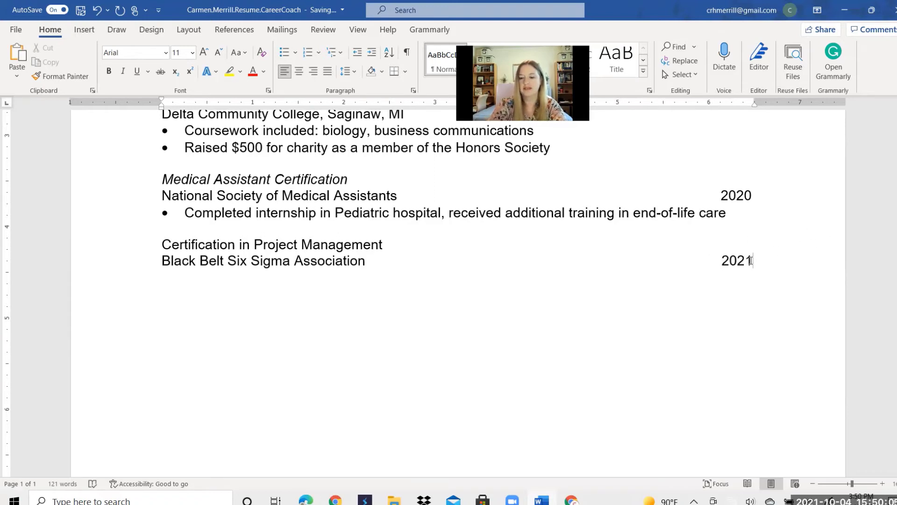
pyautogui.press('Return')
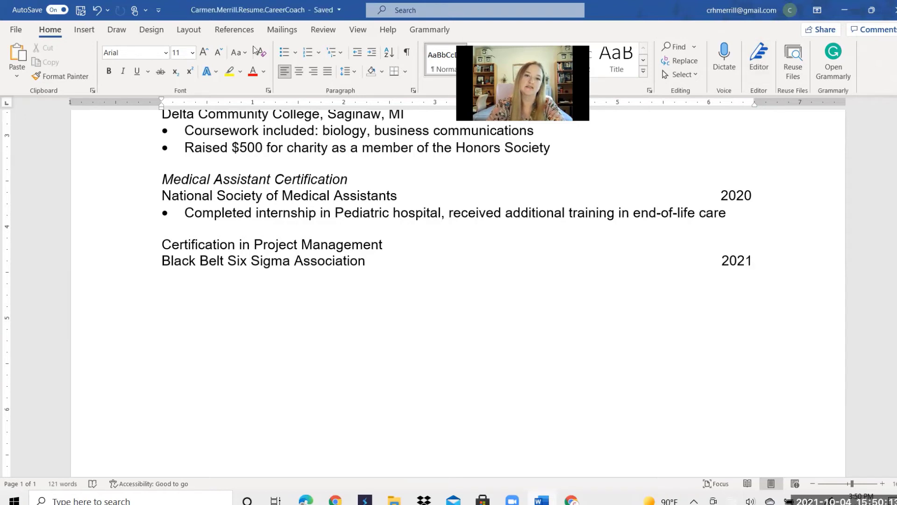
# - Start a bullet below Black Belt Six Sigma Association reading "Received over 50 hours of training"
pyautogui.click(284, 52)
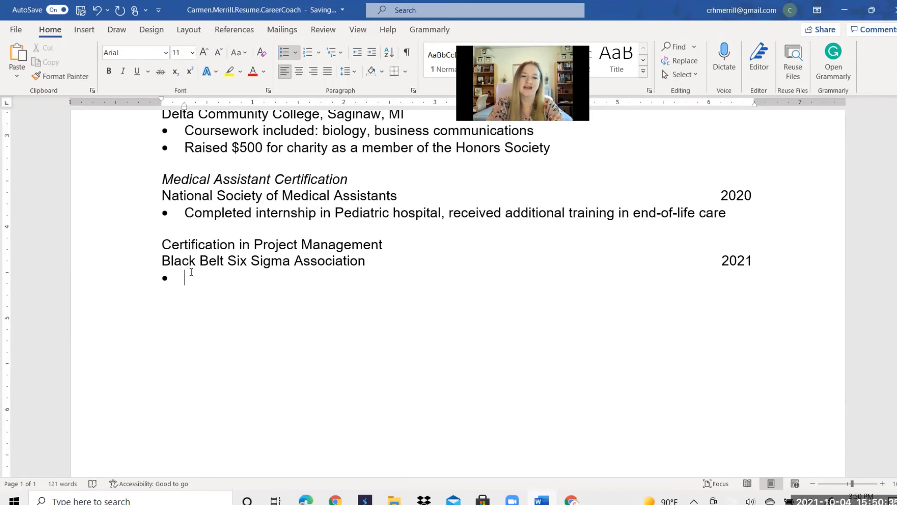
pyautogui.write('Reived')
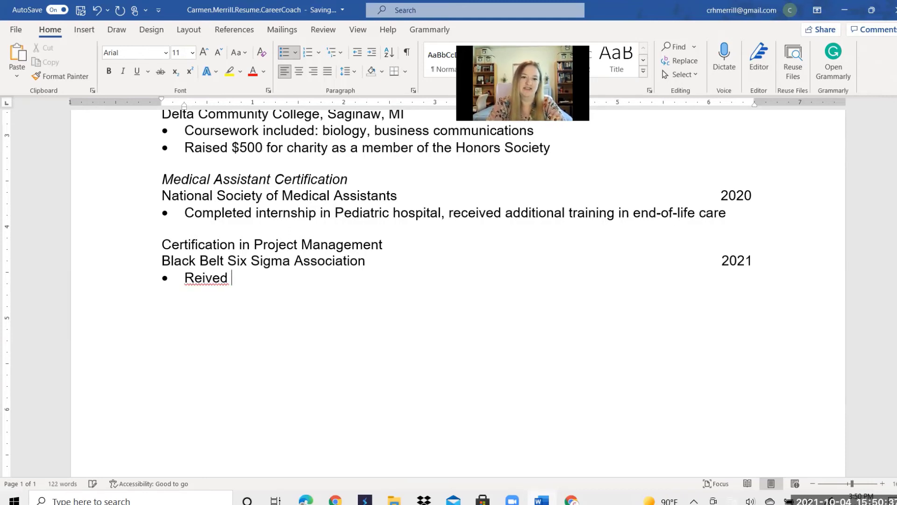
pyautogui.press('BackSpace')
pyautogui.press('BackSpace')
pyautogui.press('BackSpace')
pyautogui.press('BackSpace')
pyautogui.press('BackSpace')
pyautogui.write('ecie')
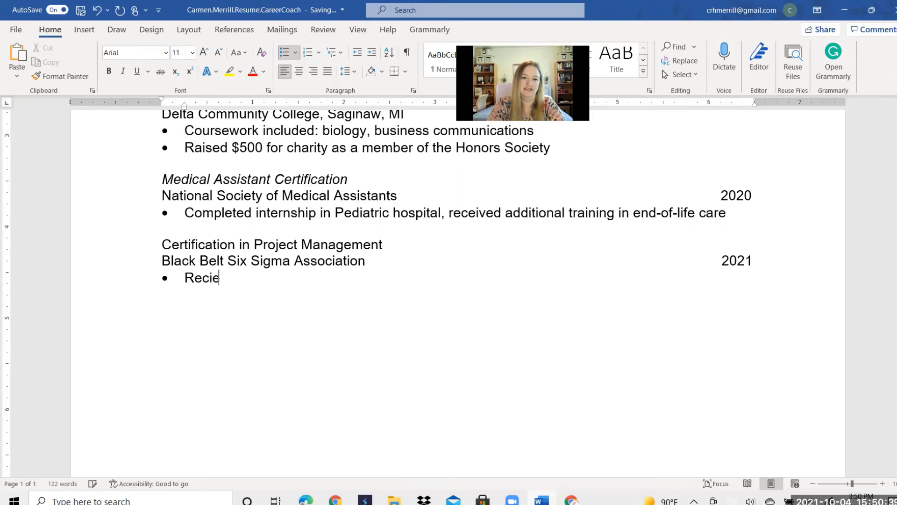
pyautogui.press('BackSpace')
pyautogui.press('BackSpace')
pyautogui.write('eived over ')
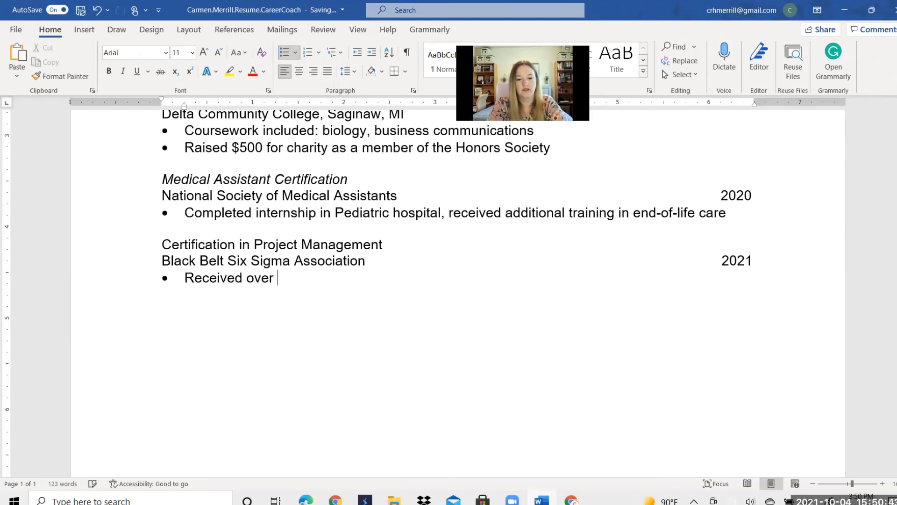
pyautogui.write('50 hou')
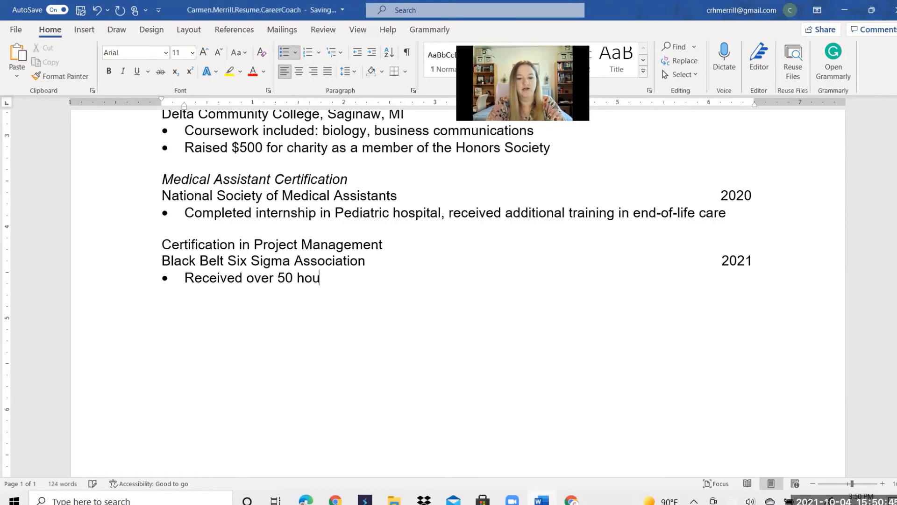
pyautogui.write('rs of training ')
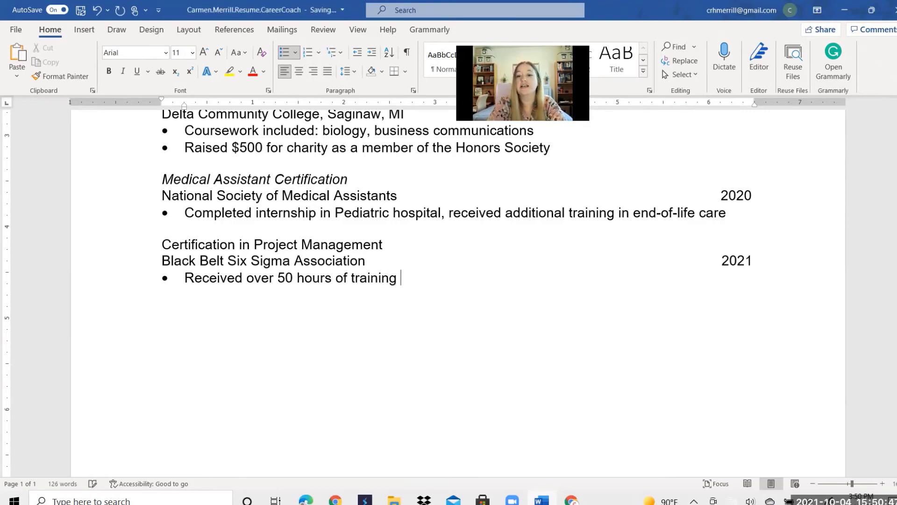
# - Complete the training bullet with "on project management best practices", leaving no empty bullet beneath it
pyautogui.write('on prj')
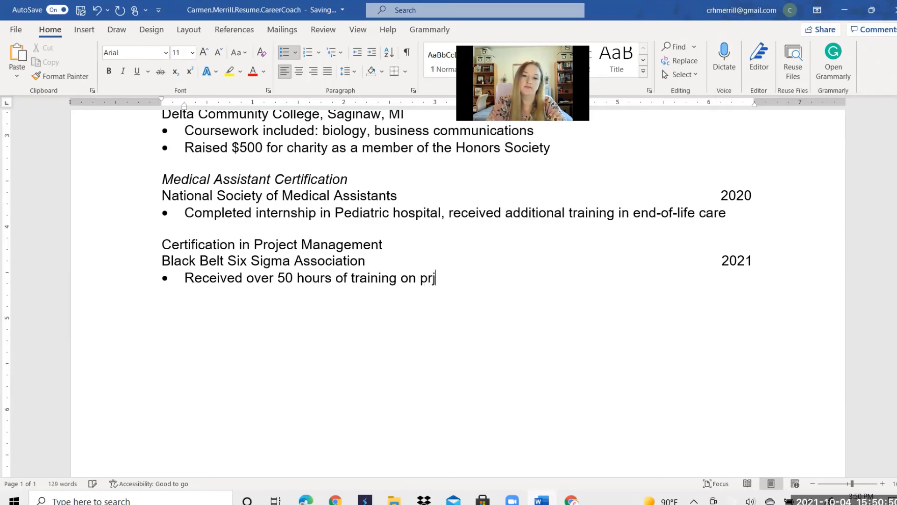
pyautogui.press('BackSpace')
pyautogui.write('ojec')
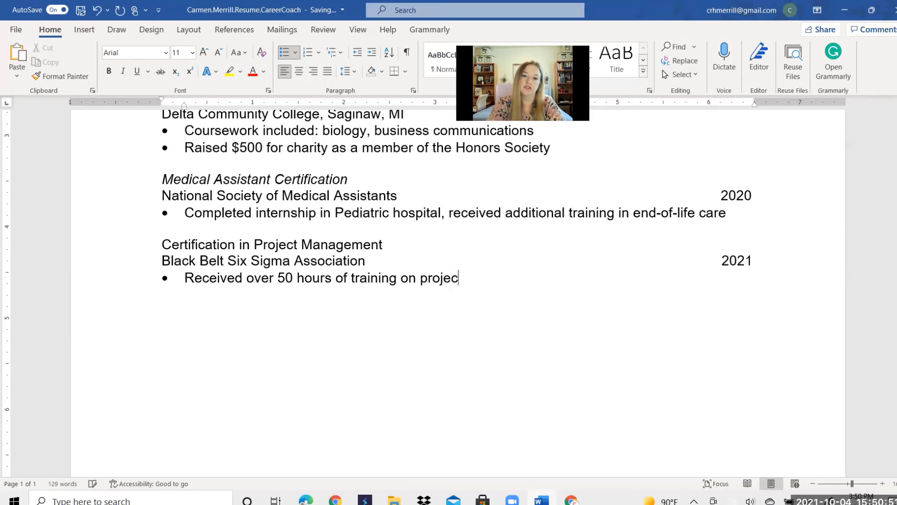
pyautogui.write('t managem')
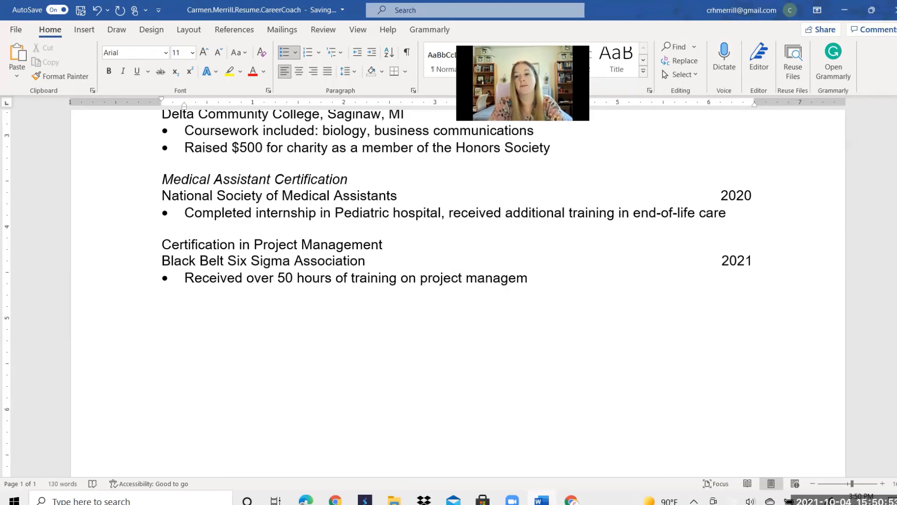
pyautogui.write('ent best pr')
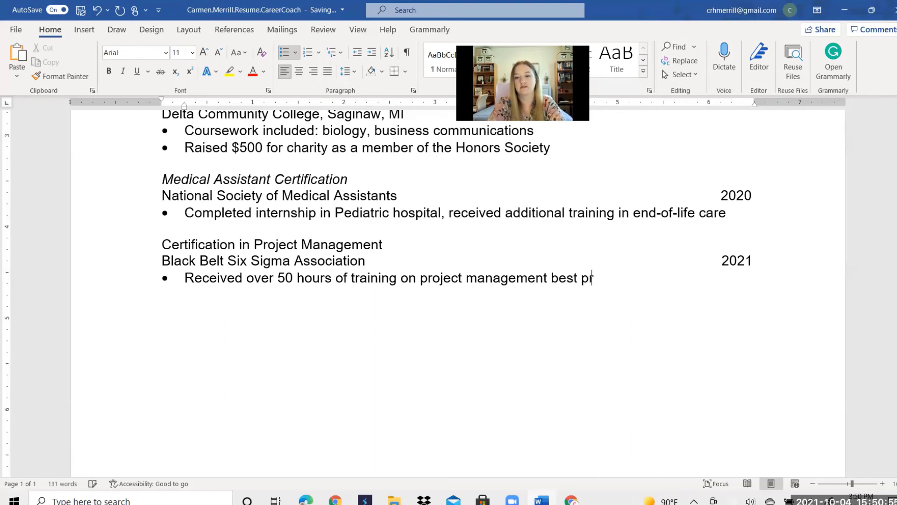
pyautogui.write('active')
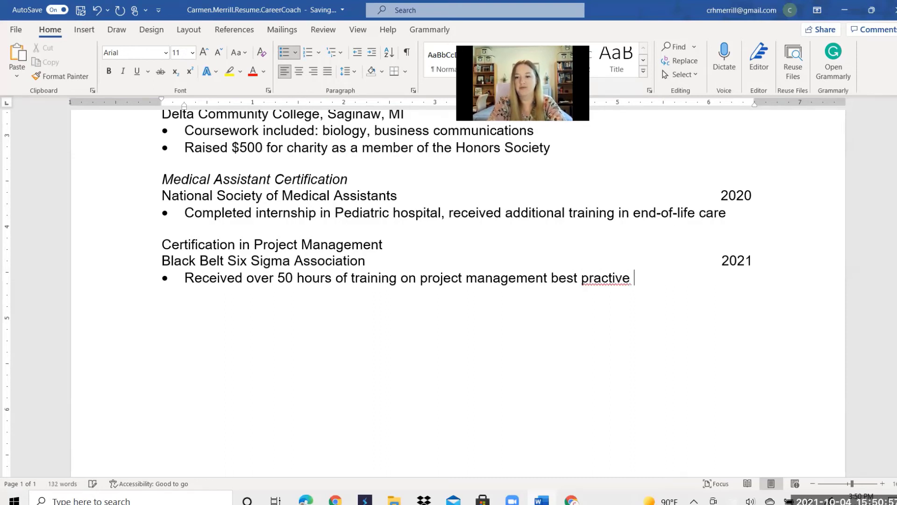
pyautogui.press('BackSpace')
pyautogui.press('BackSpace')
pyautogui.press('BackSpace')
pyautogui.write('ces')
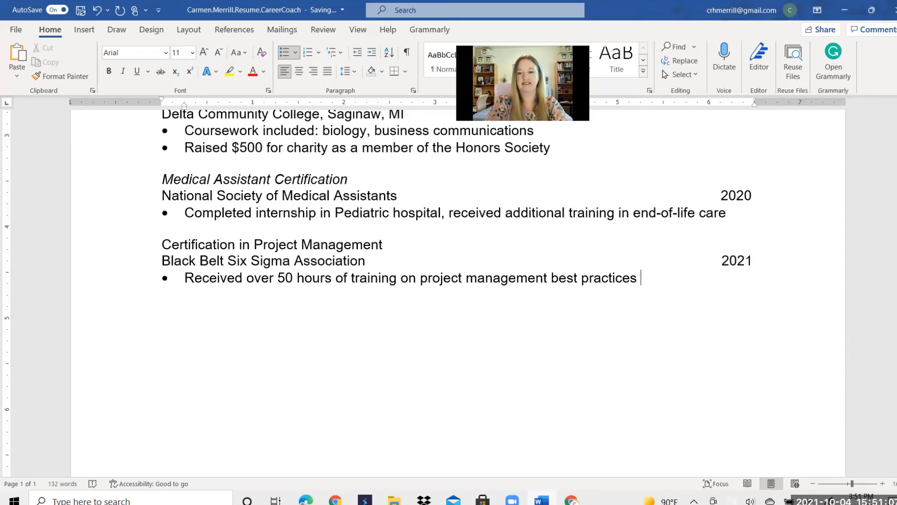
pyautogui.press('Return')
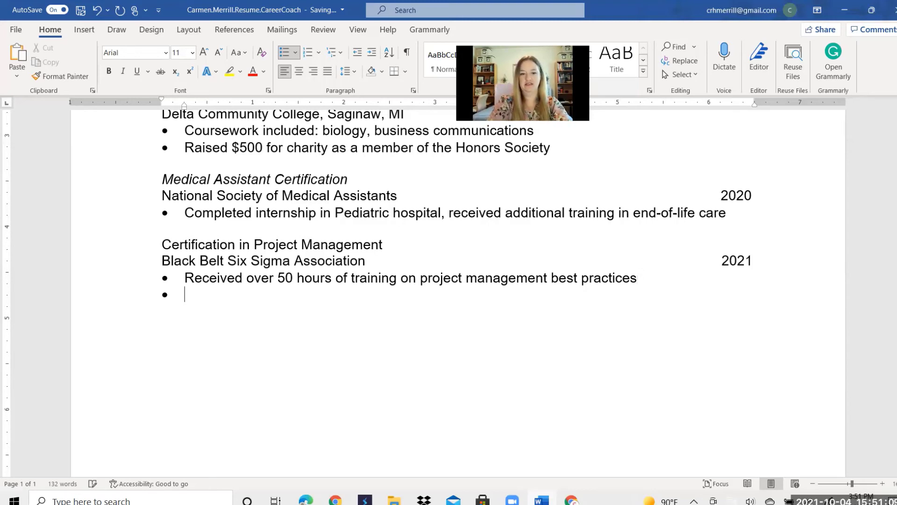
pyautogui.press('BackSpace')
pyautogui.press('BackSpace')
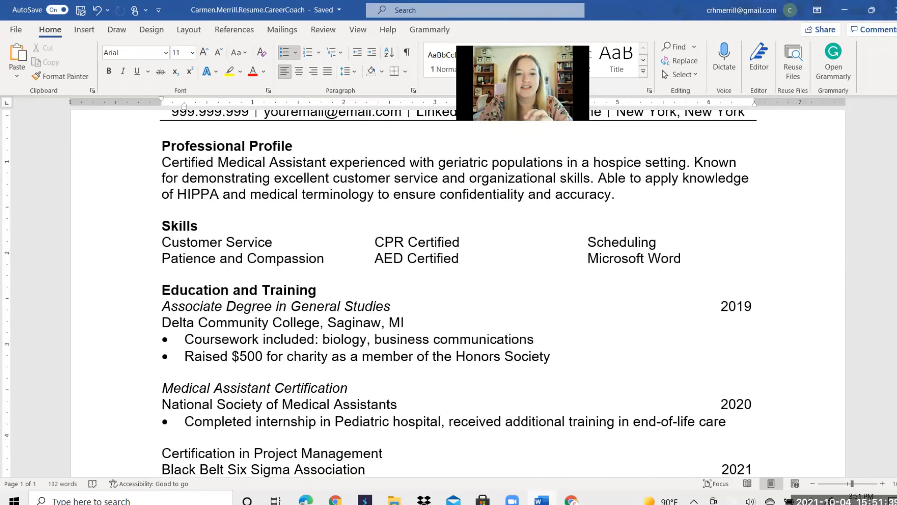
# - Review the resume from the name header down to the Project Management certification entry and its training bullet
pyautogui.scroll(2, 458, 294)
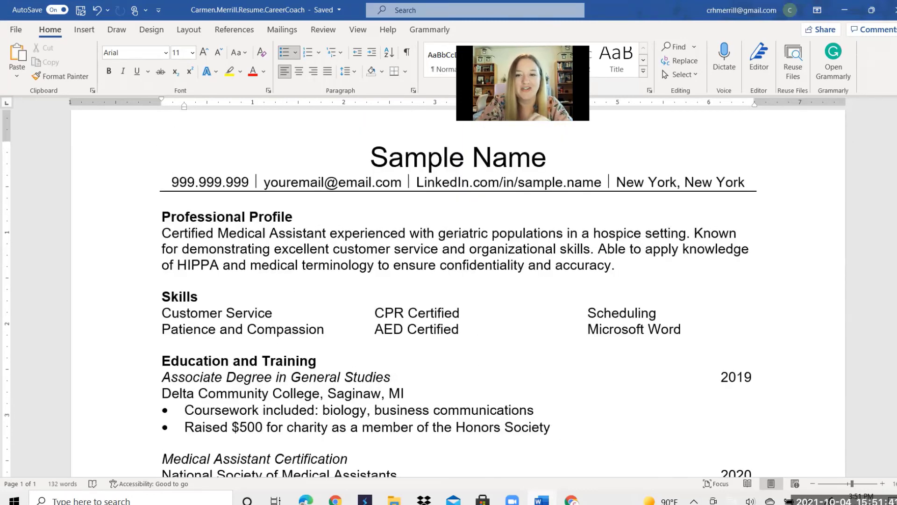
pyautogui.scroll(-4, 458, 303)
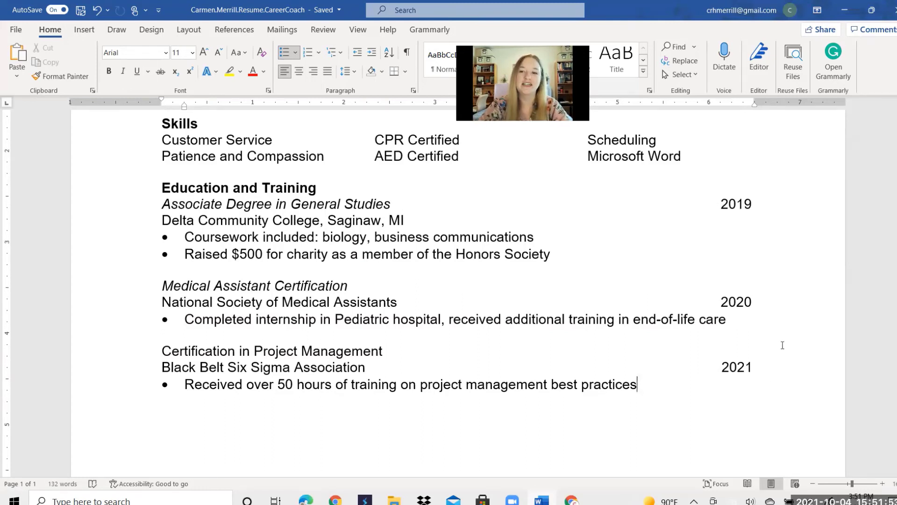
pyautogui.scroll(2, 449, 280)
pyautogui.scroll(-2, 448, 280)
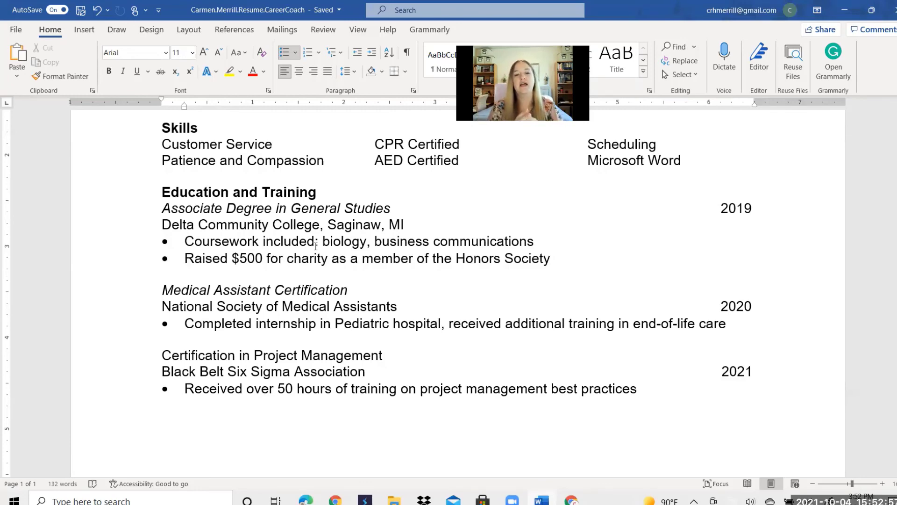
pyautogui.click(283, 371)
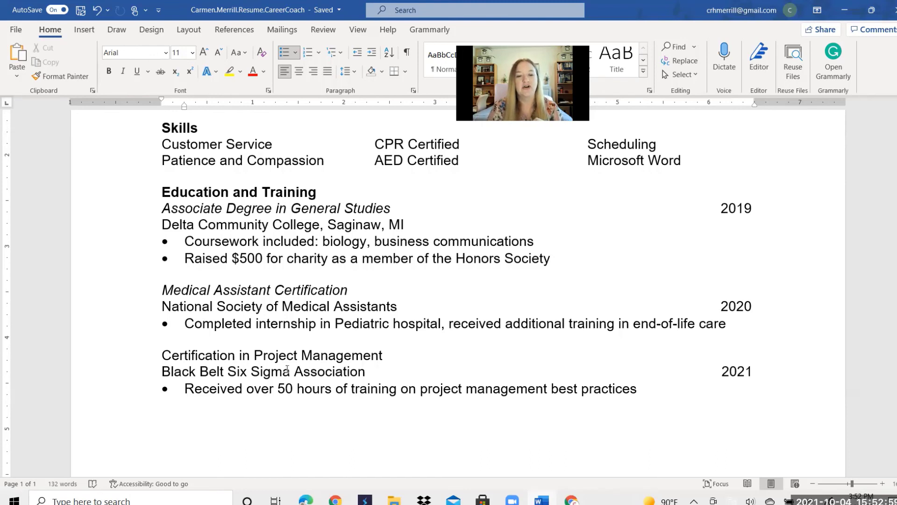
pyautogui.keyDown('shift'); pyautogui.click(303, 393); pyautogui.keyUp('shift')
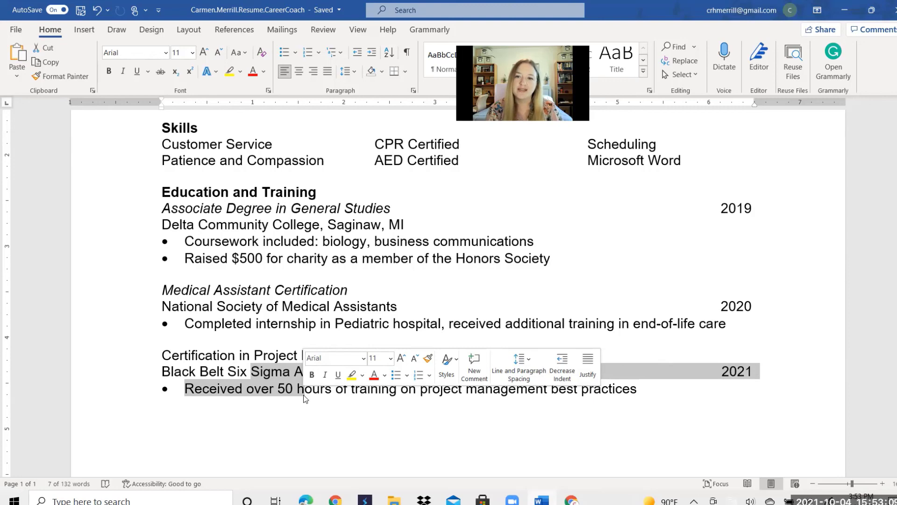
pyautogui.click(402, 327)
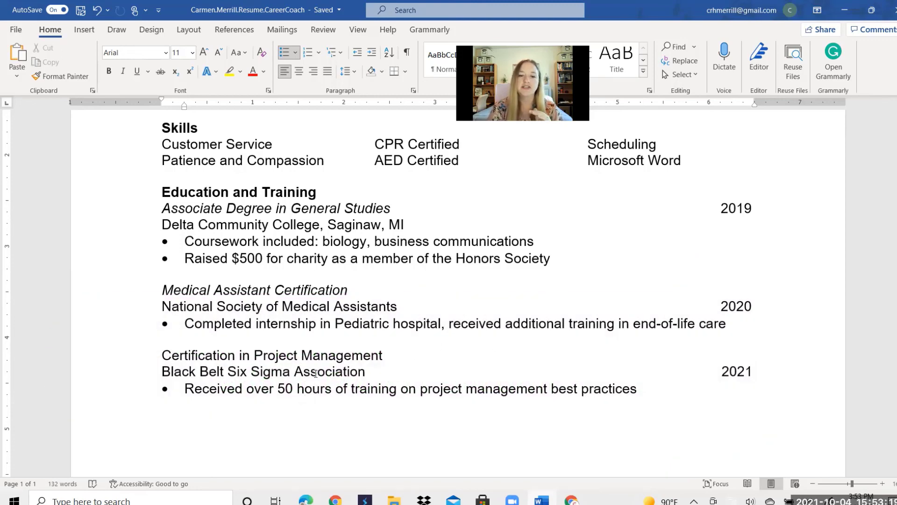
pyautogui.doubleClick(609, 388)
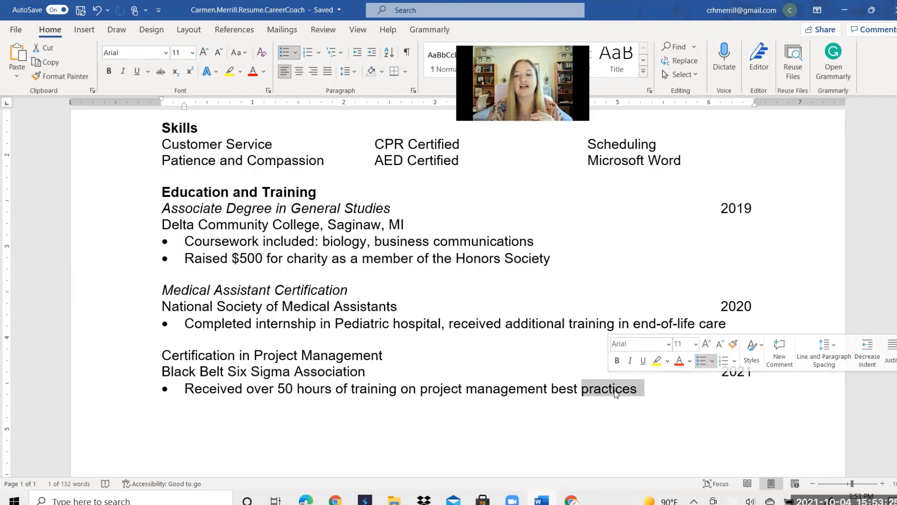
pyautogui.click(615, 390)
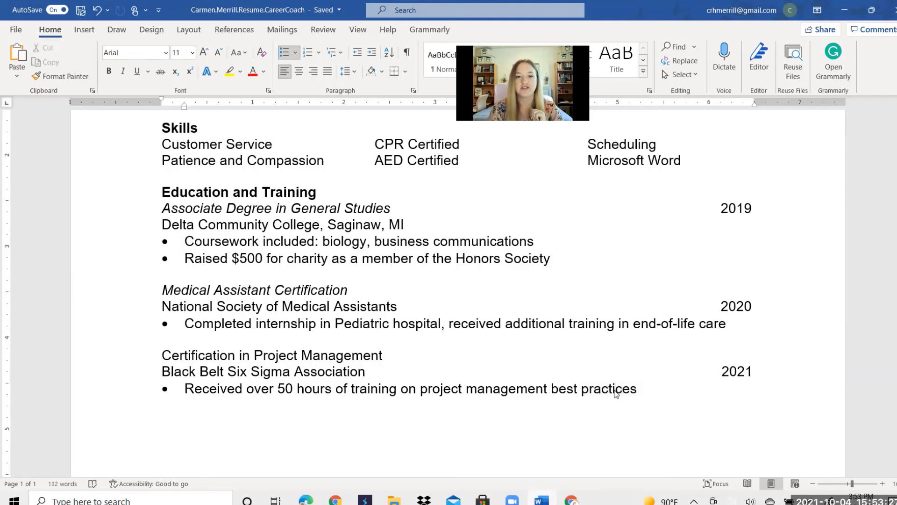